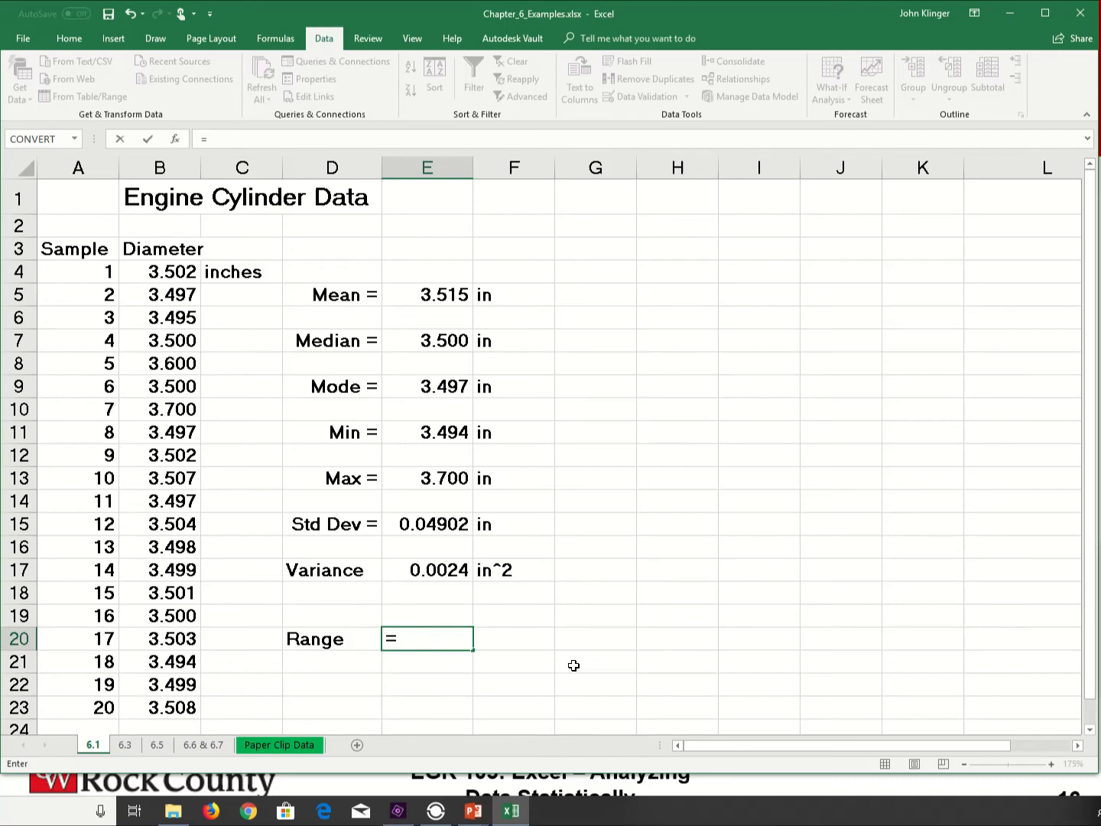
Step: Complete the Range formula in cell E20 as =E13-E11, subtracting the minimum from the maximum diameter
key(Up)
key(Up)
key(Up)
key(Up)
key(Up)
key(Up)
key(Up)
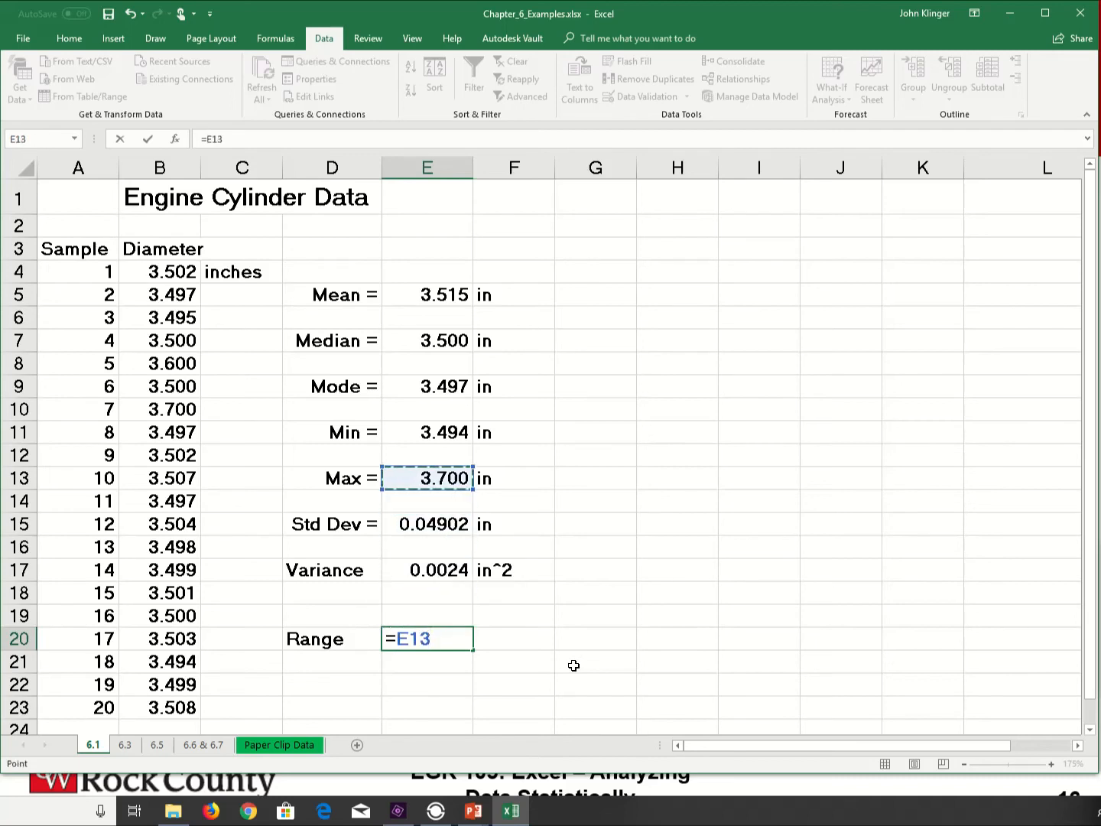
text(-)
key(Up)
key(Up)
key(Up)
key(Up)
key(Up)
key(Up)
key(Up)
key(Up)
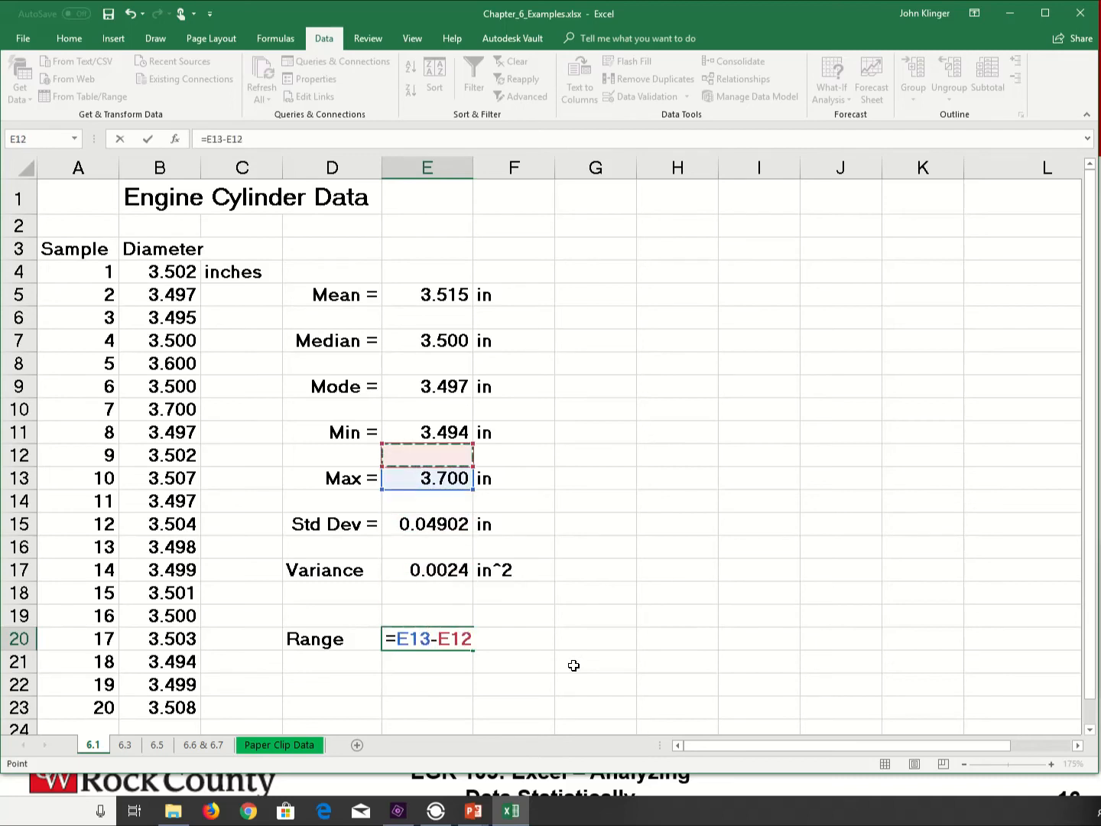
key(Up)
key(Return)
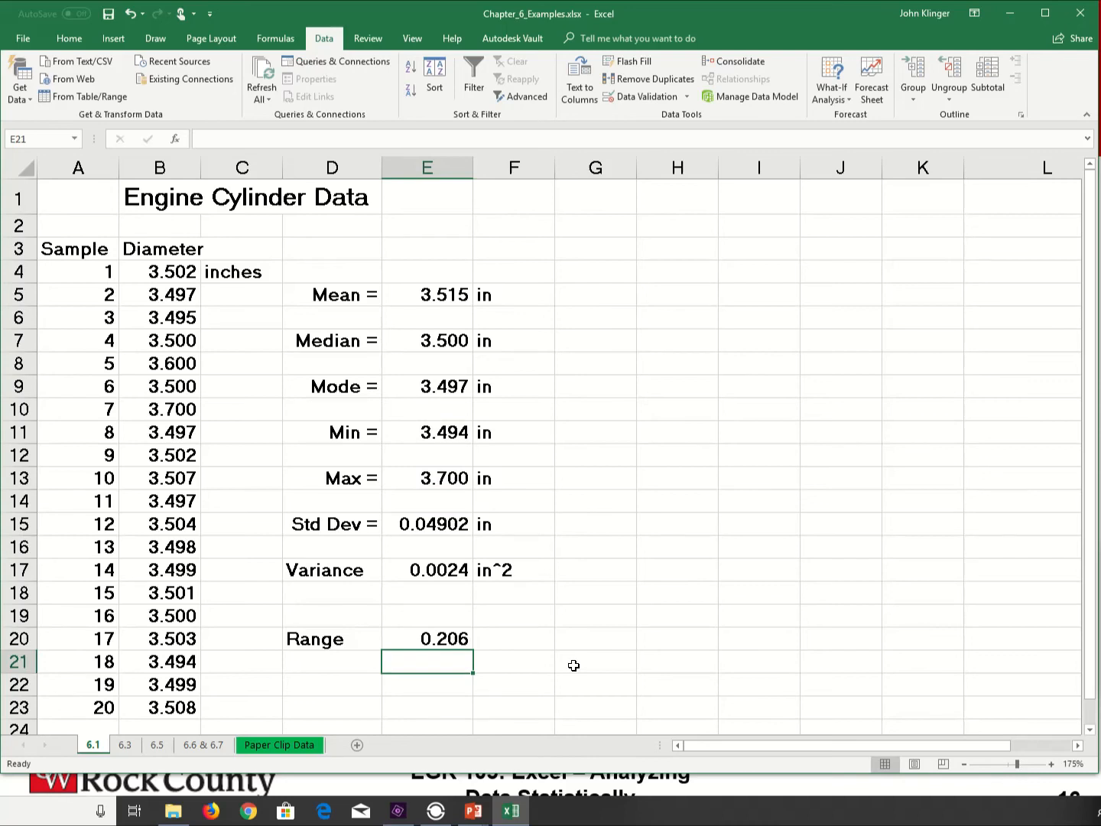
Step: Calculate the range directly from the samples in cell E21 with =max(B4:B23)-min(B4:B23), and clear that cell again
text(=)
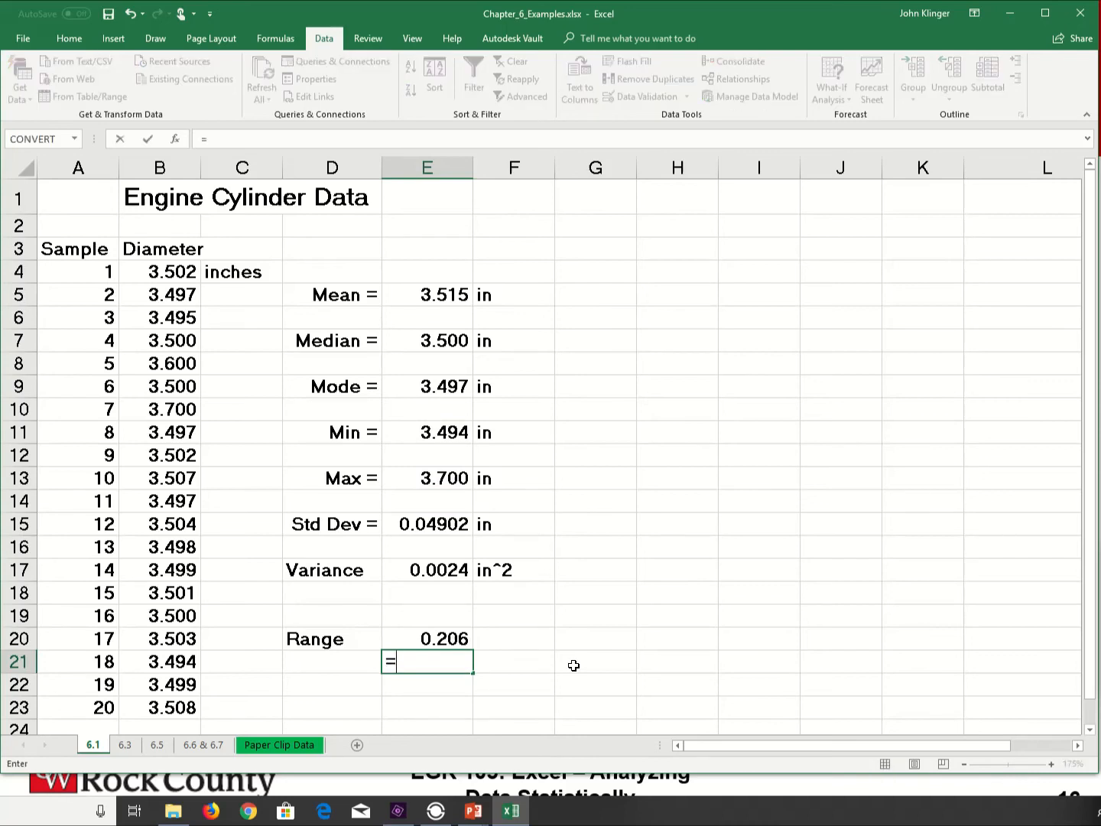
text(max()
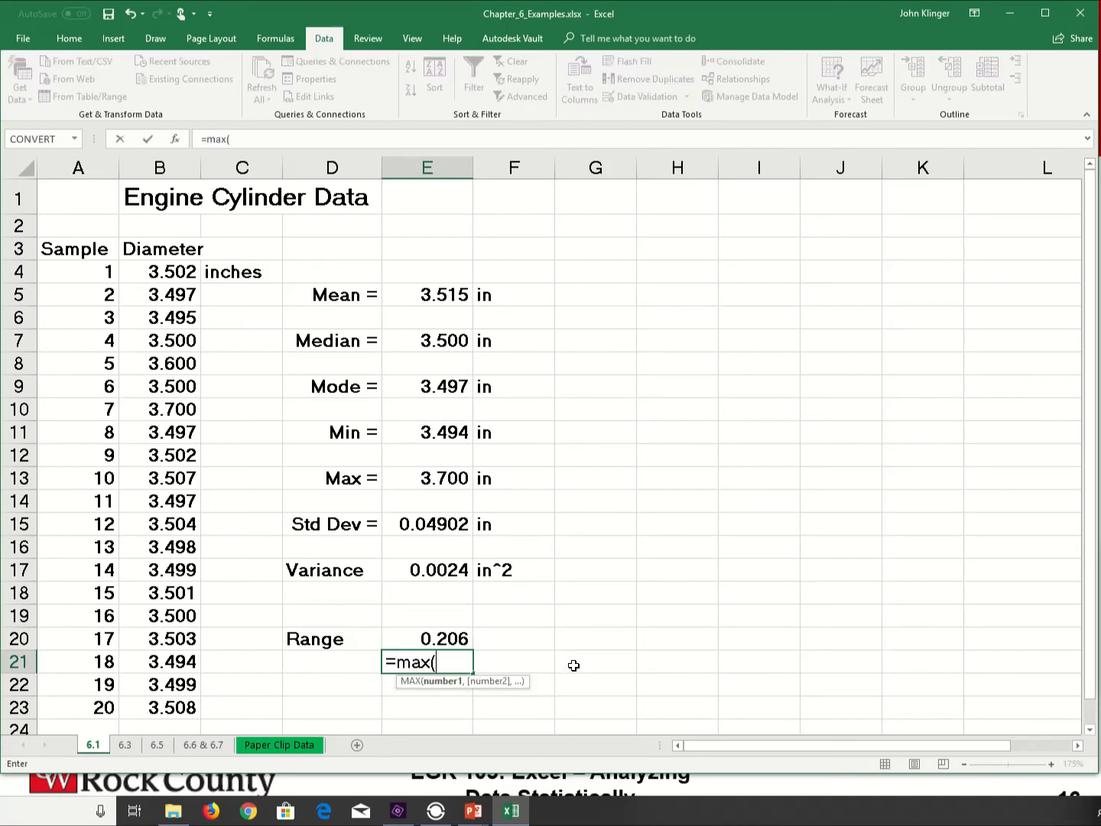
drag(167, 272, 167, 711)
text())
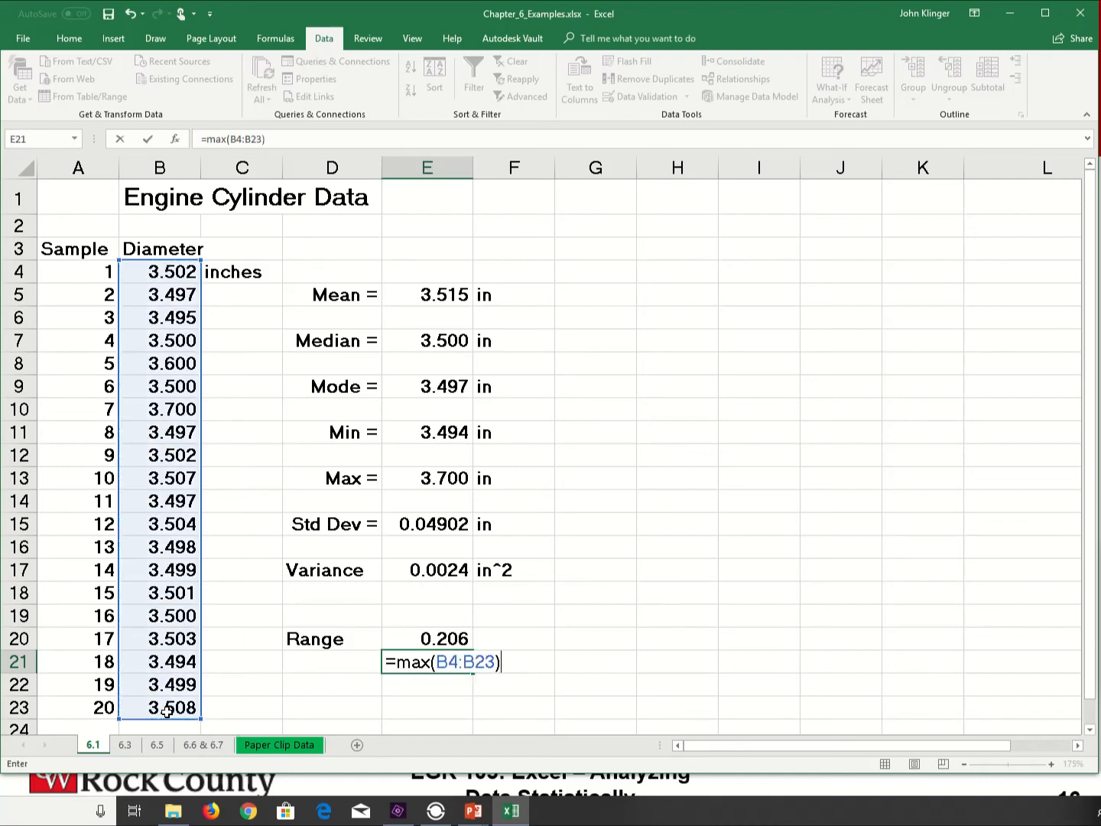
text(-m)
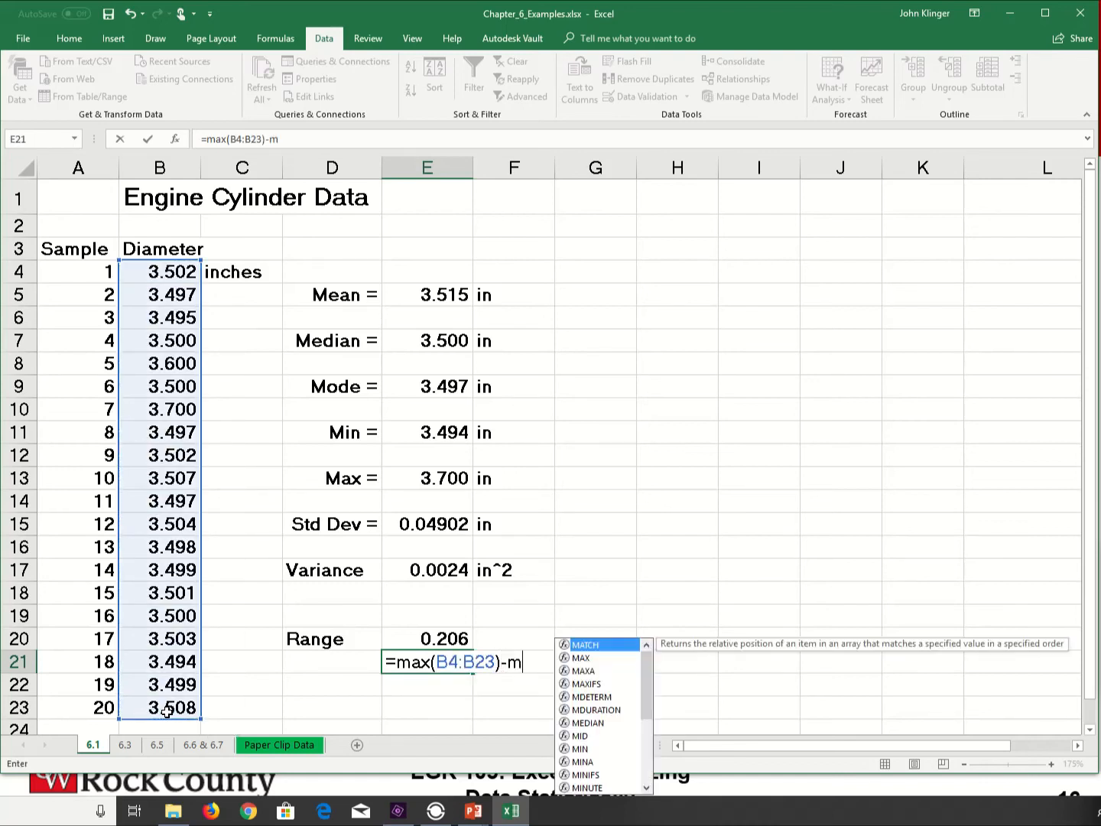
text(in()
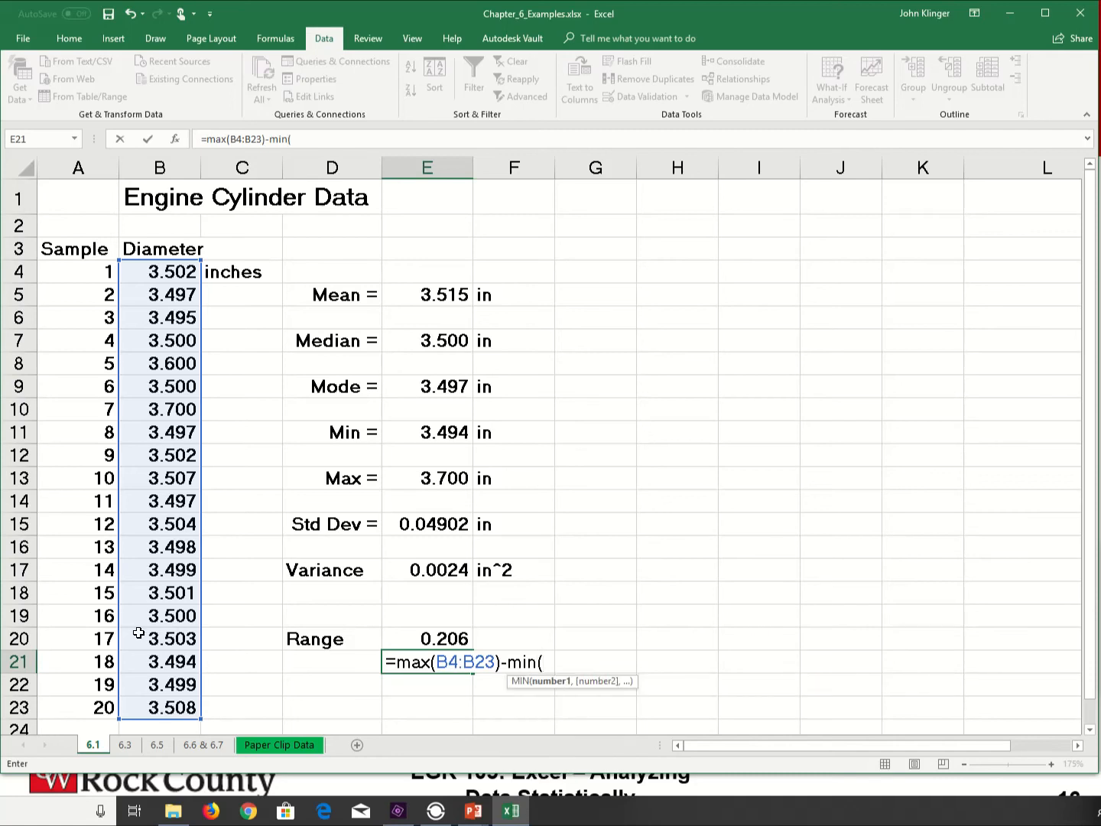
drag(169, 269, 166, 650)
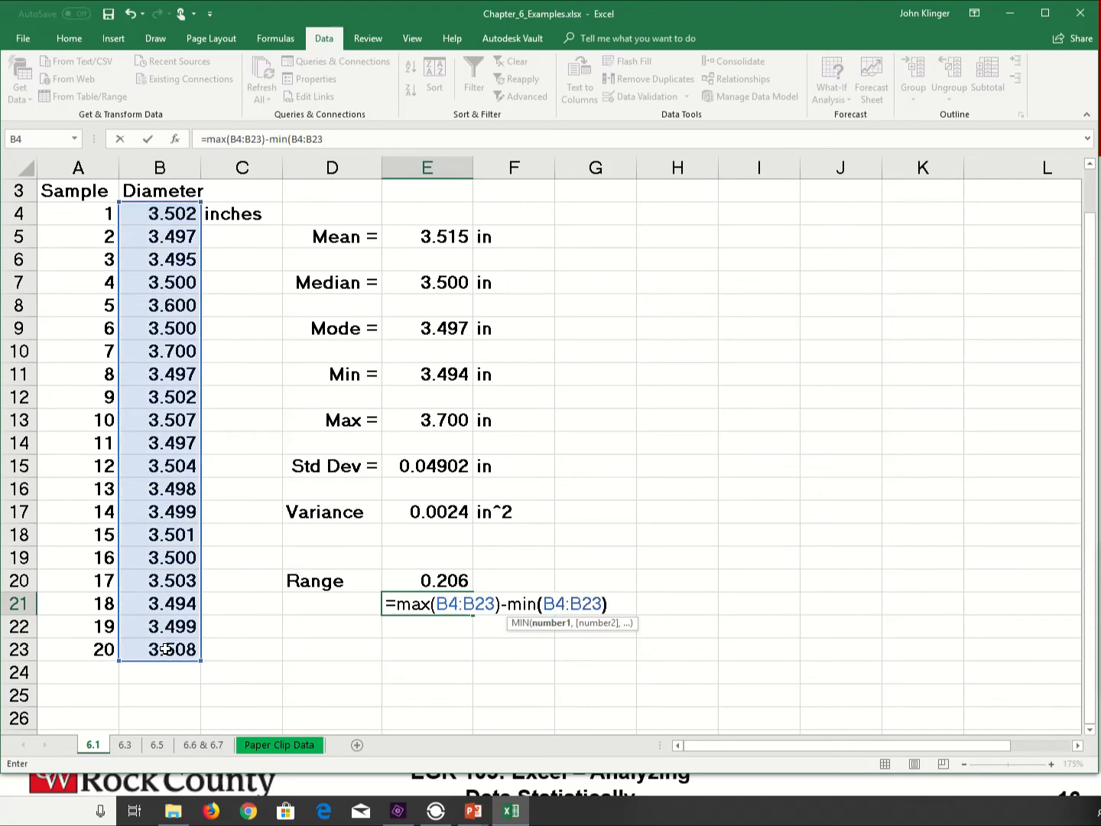
text())
key(Return)
scroll(426, 667, up, 1)
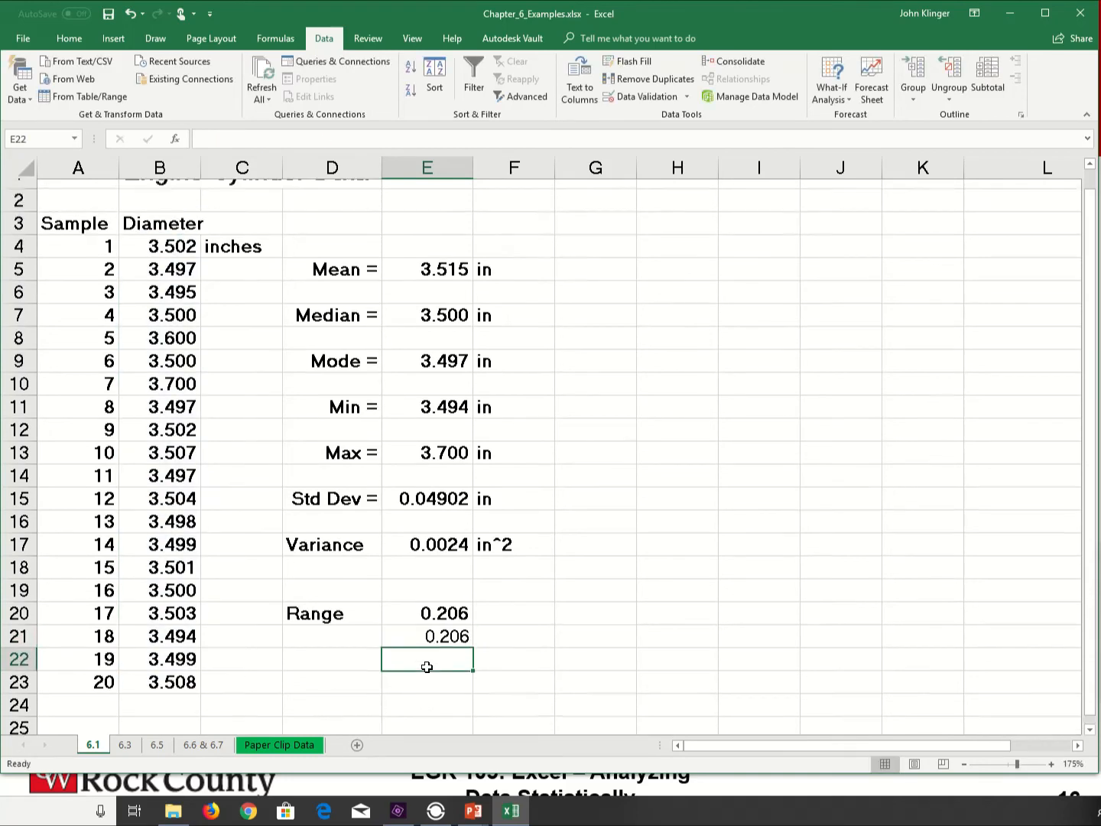
scroll(426, 667, up, 1)
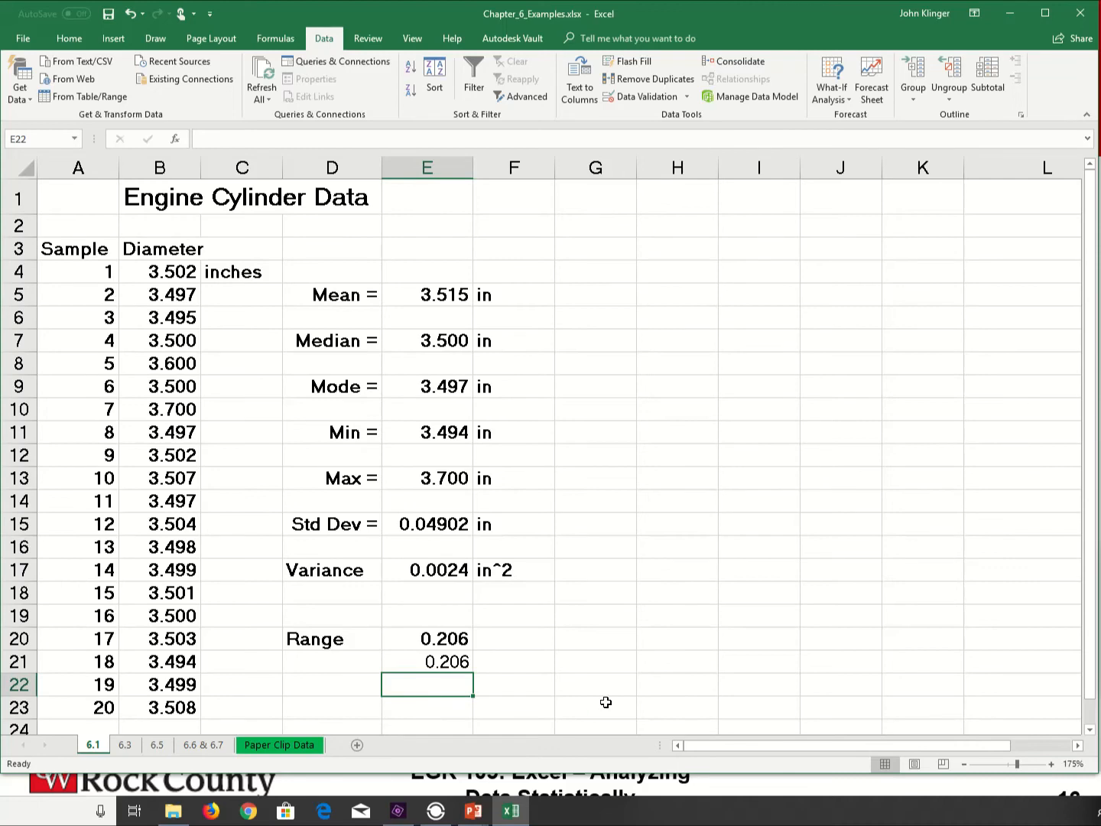
click(438, 660)
key(Delete)
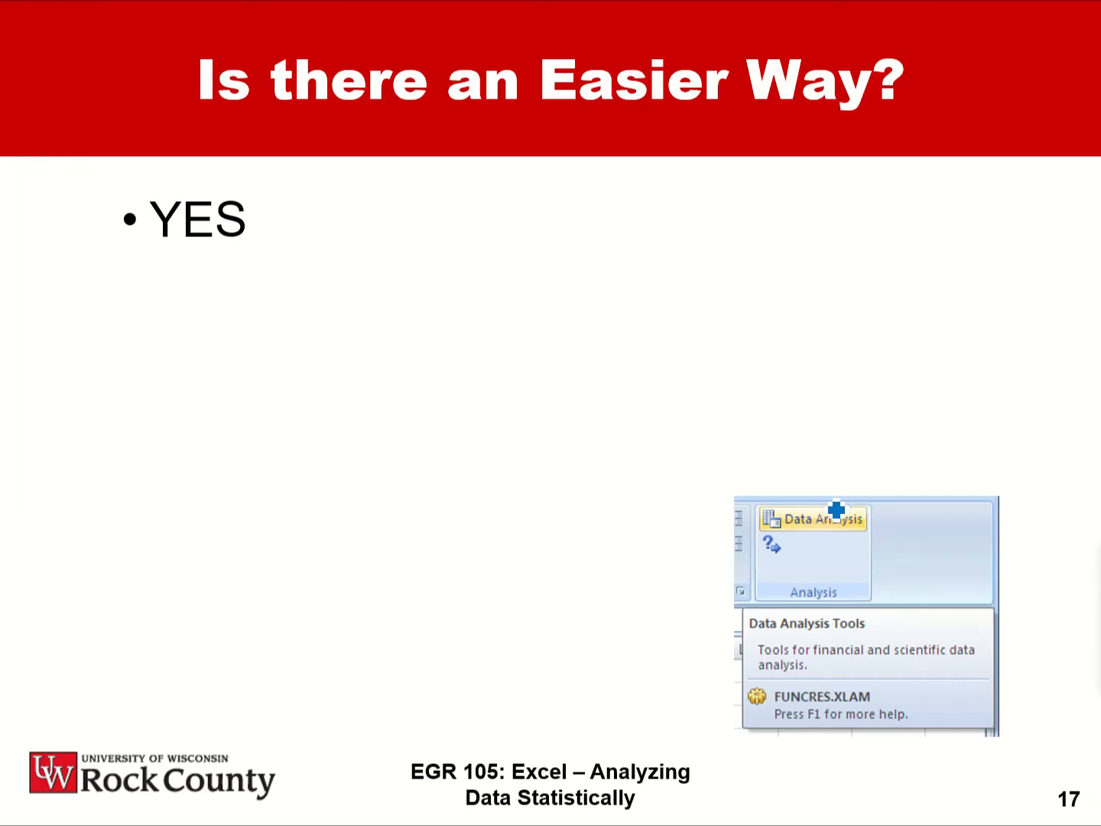
mouse_move(846, 500)
mouse_down()
mouse_move(760, 503)
mouse_move(806, 563)
mouse_move(893, 548)
mouse_move(875, 499)
mouse_move(839, 497)
mouse_up()
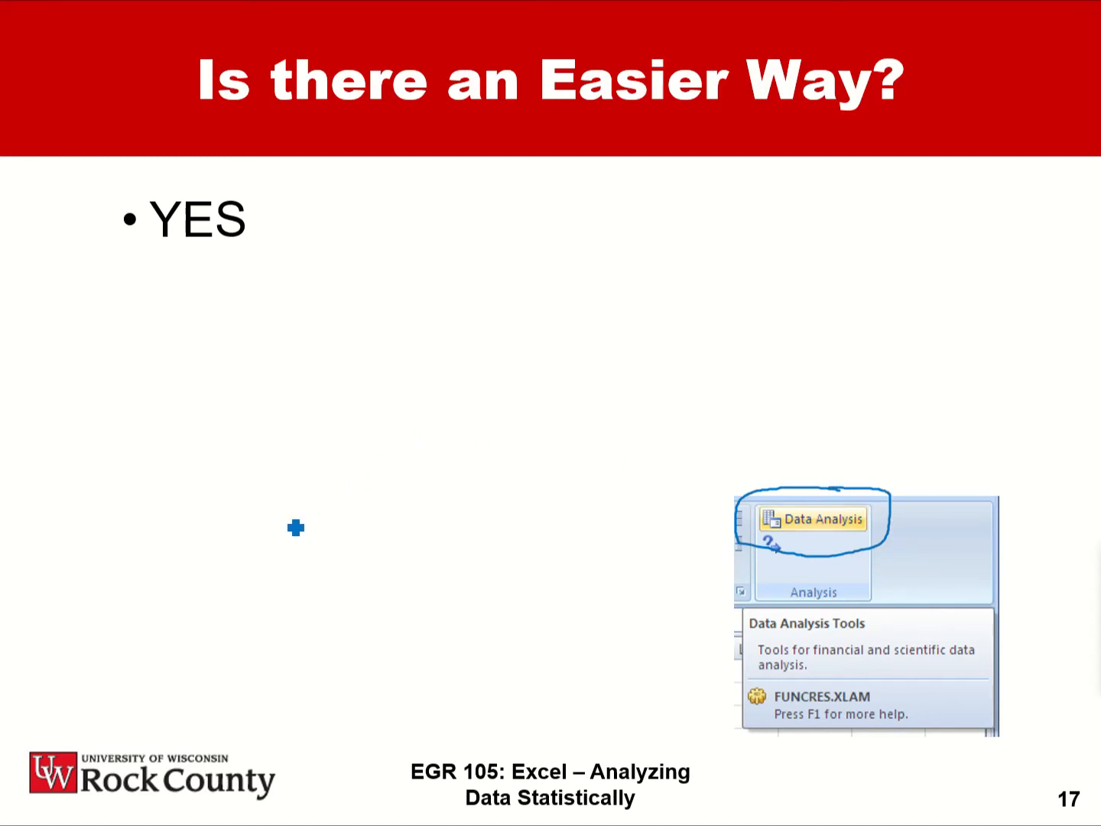
key(Right)
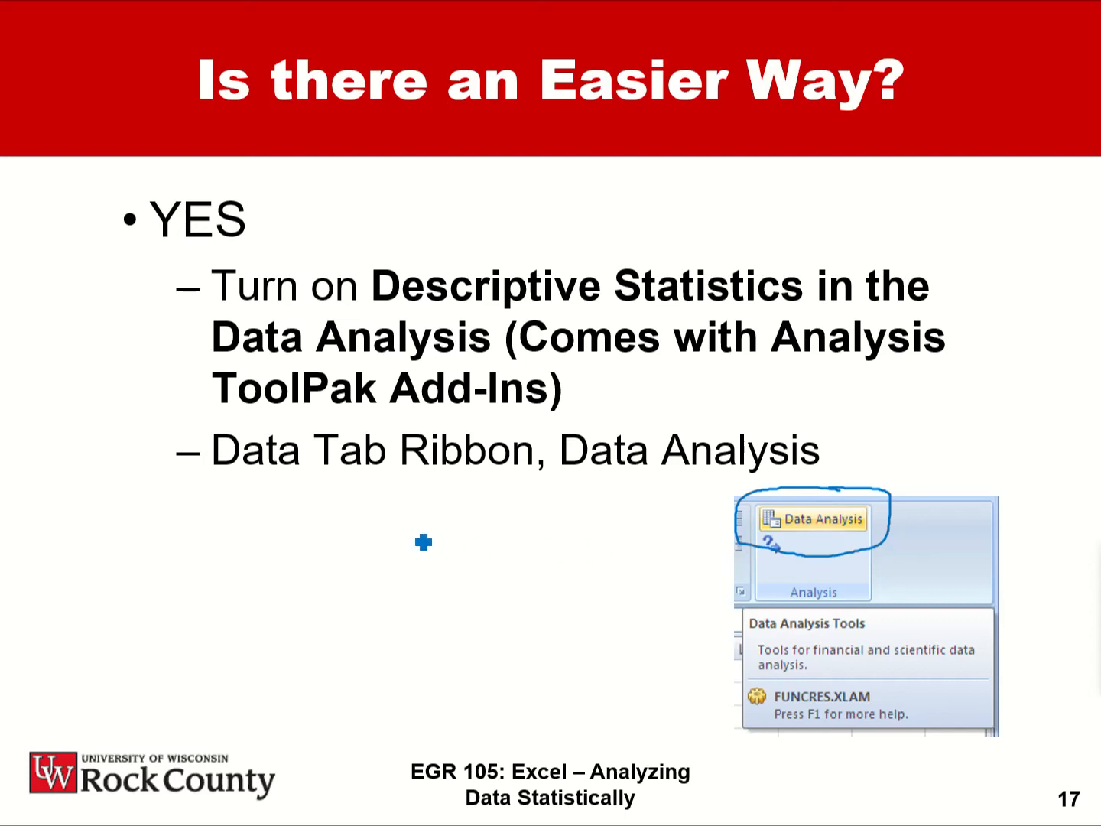
drag(250, 481, 470, 497)
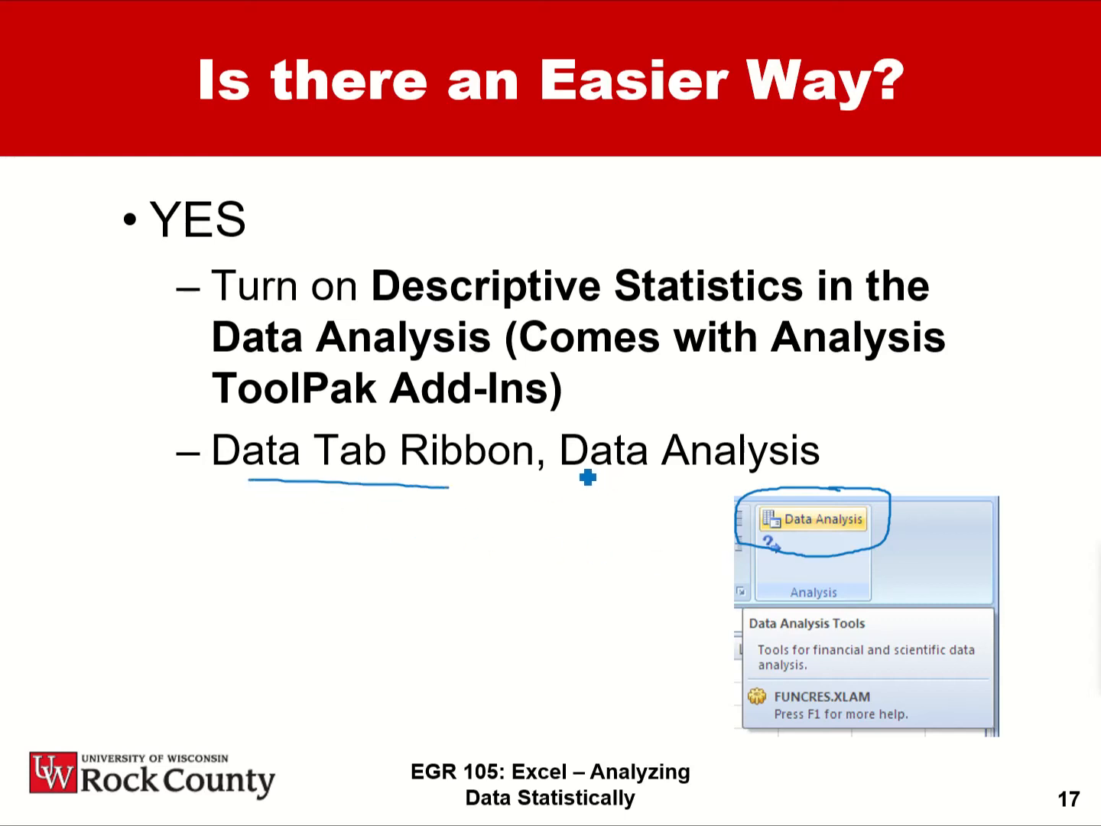
mouse_move(790, 615)
mouse_down()
mouse_move(865, 614)
mouse_move(787, 595)
mouse_move(780, 608)
mouse_up()
mouse_move(762, 517)
mouse_down()
mouse_move(761, 546)
mouse_move(865, 547)
mouse_move(890, 497)
mouse_move(768, 505)
mouse_up()
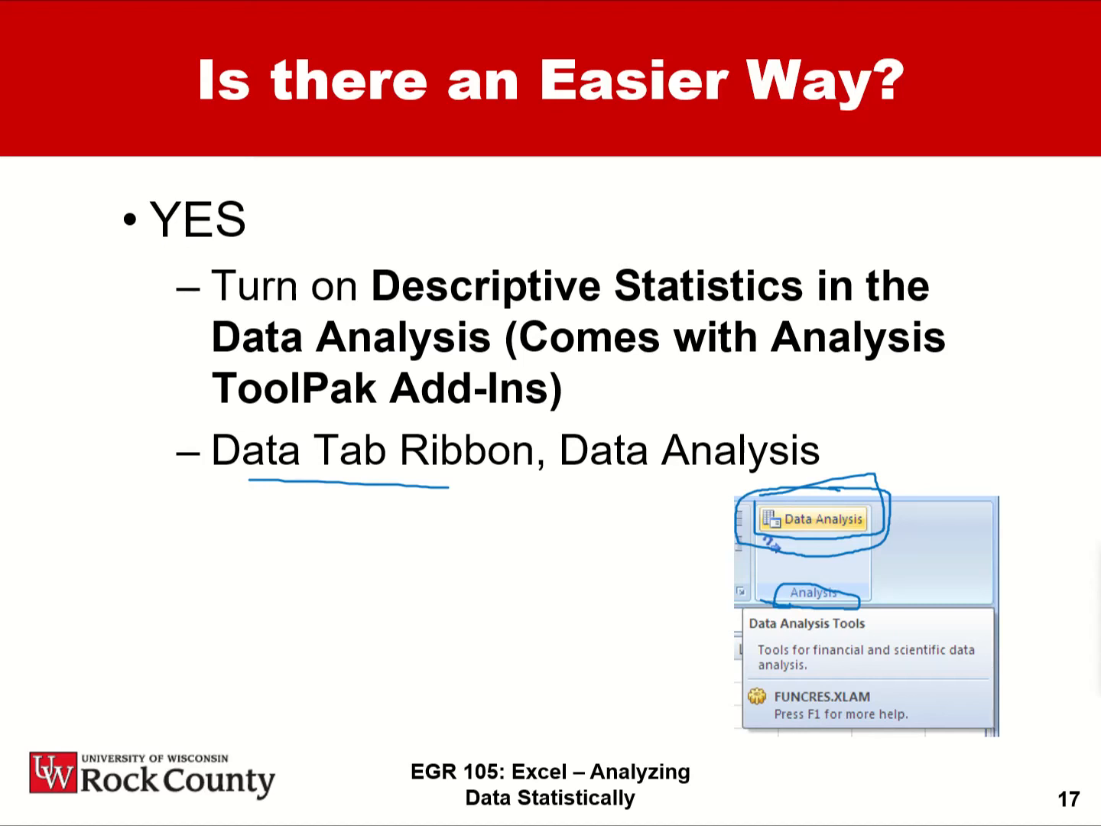
Step: Switch to the Excel workbook and try to enable the Analysis ToolPak among the available Excel add-ins
key(alt+Tab)
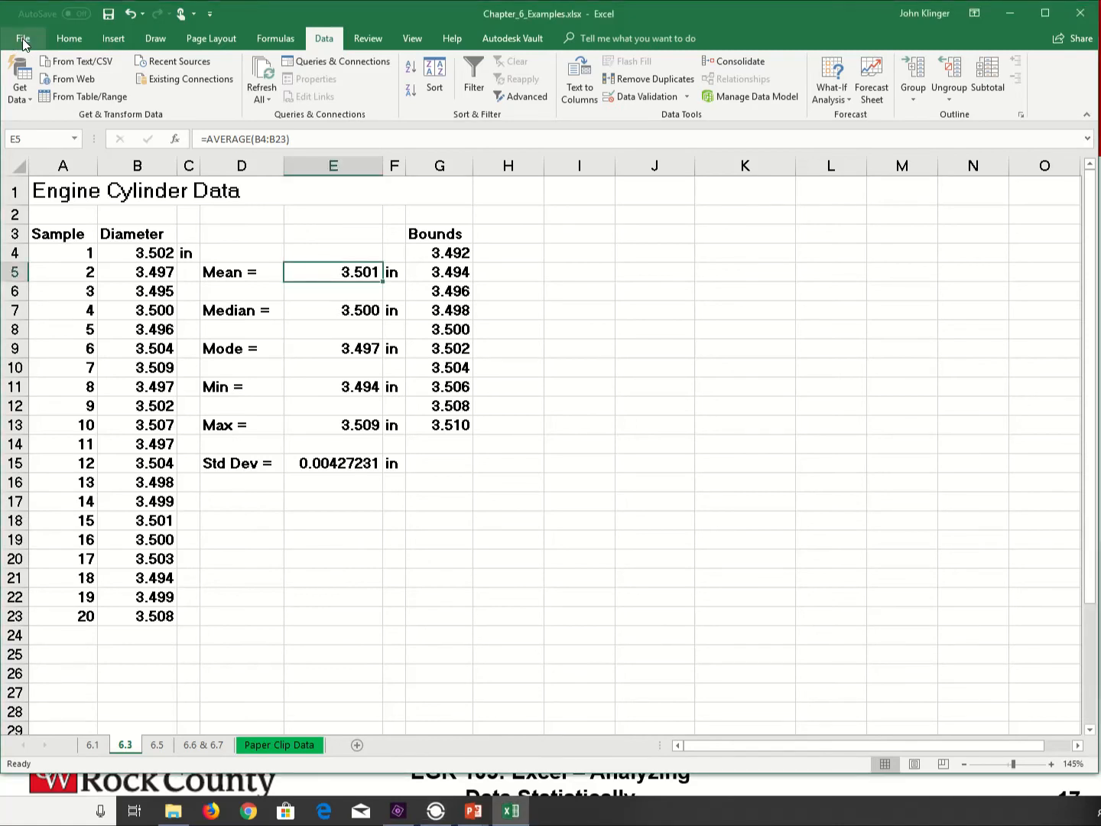
click(22, 38)
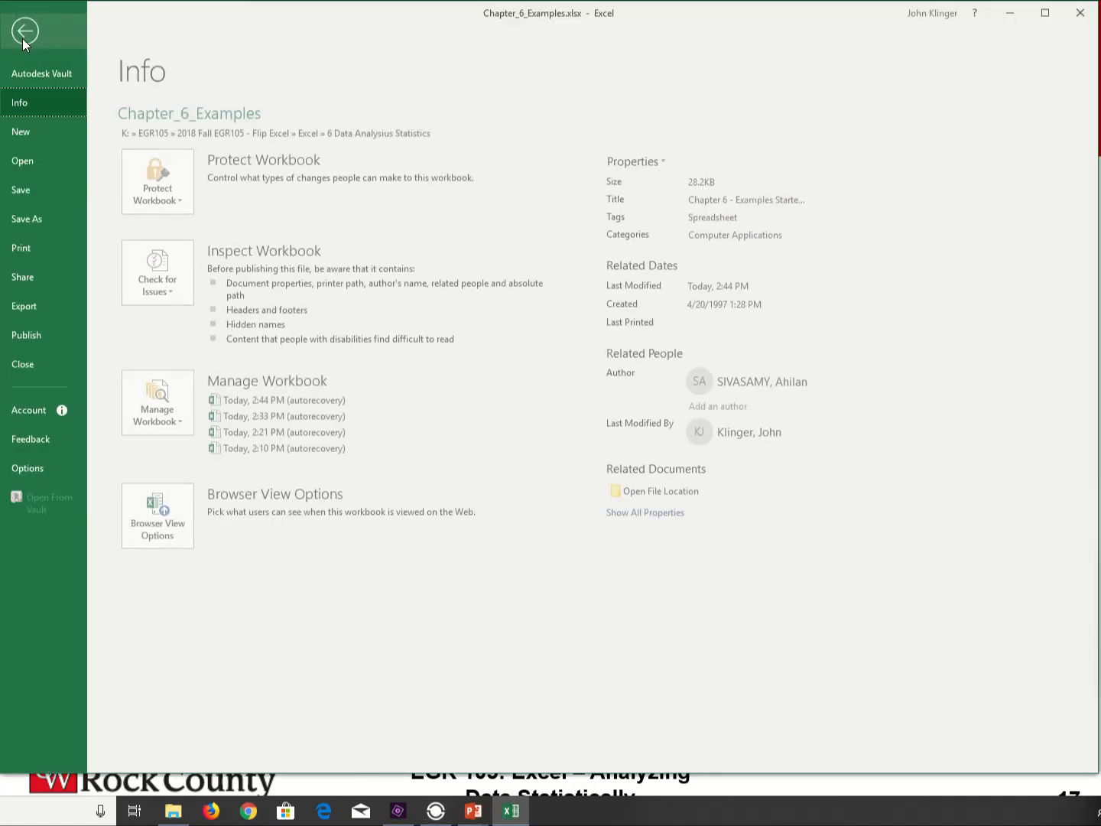
click(45, 477)
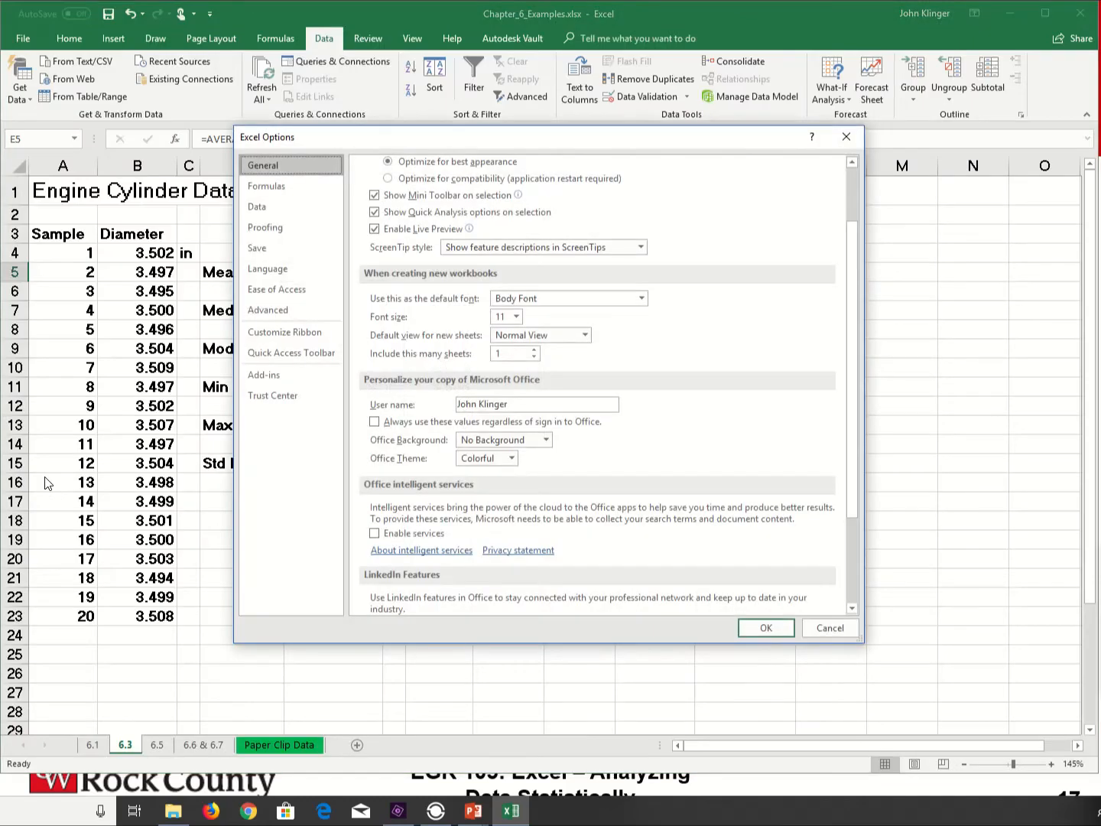
scroll(438, 424, down, 3)
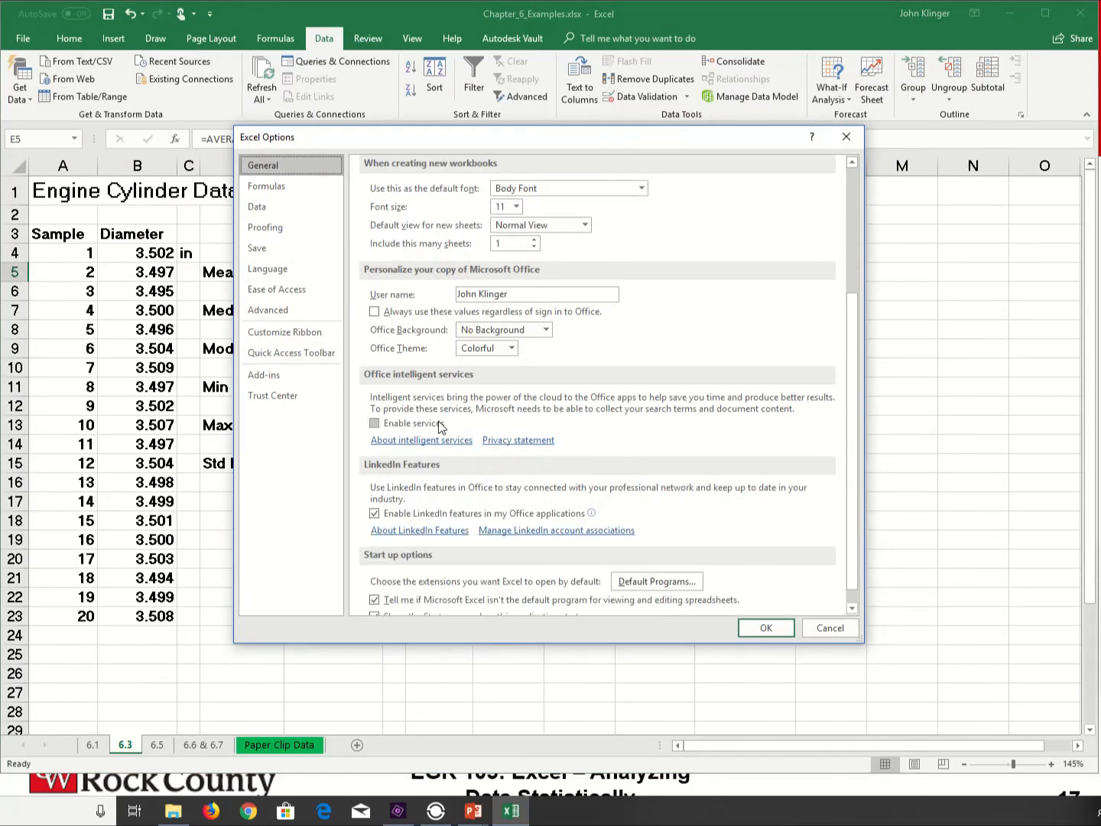
scroll(440, 430, up, 5)
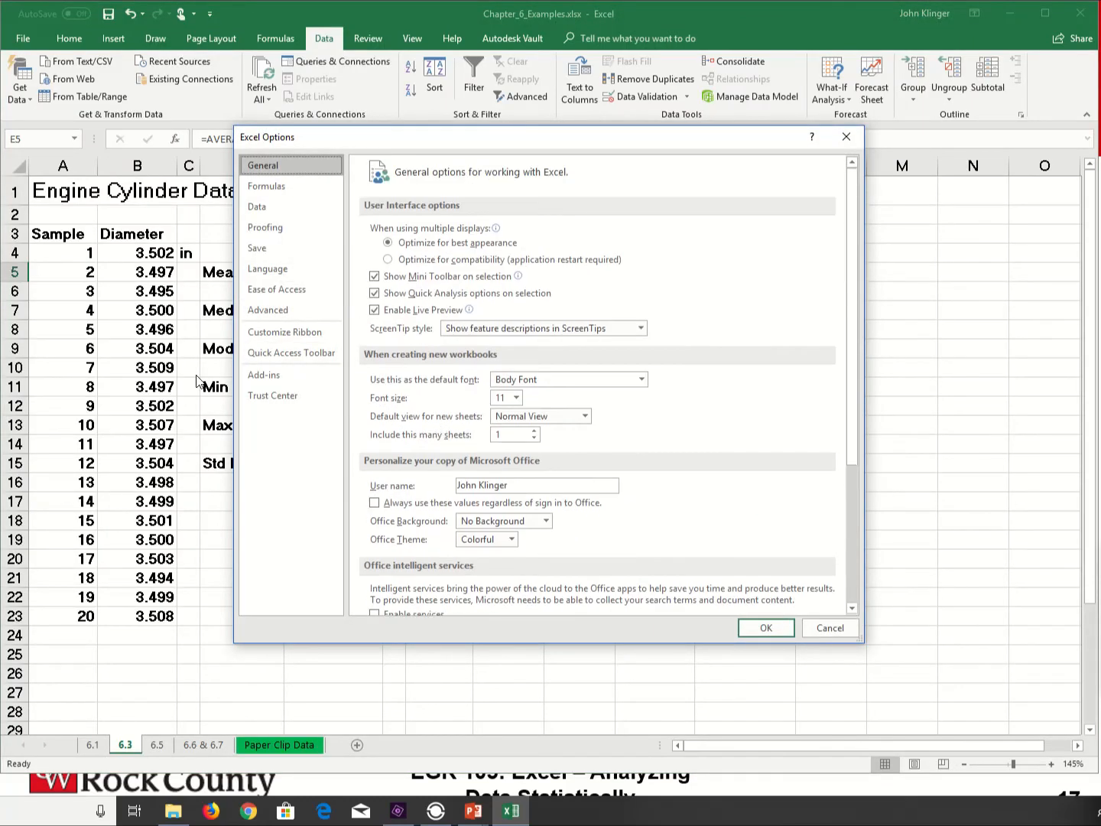
click(268, 377)
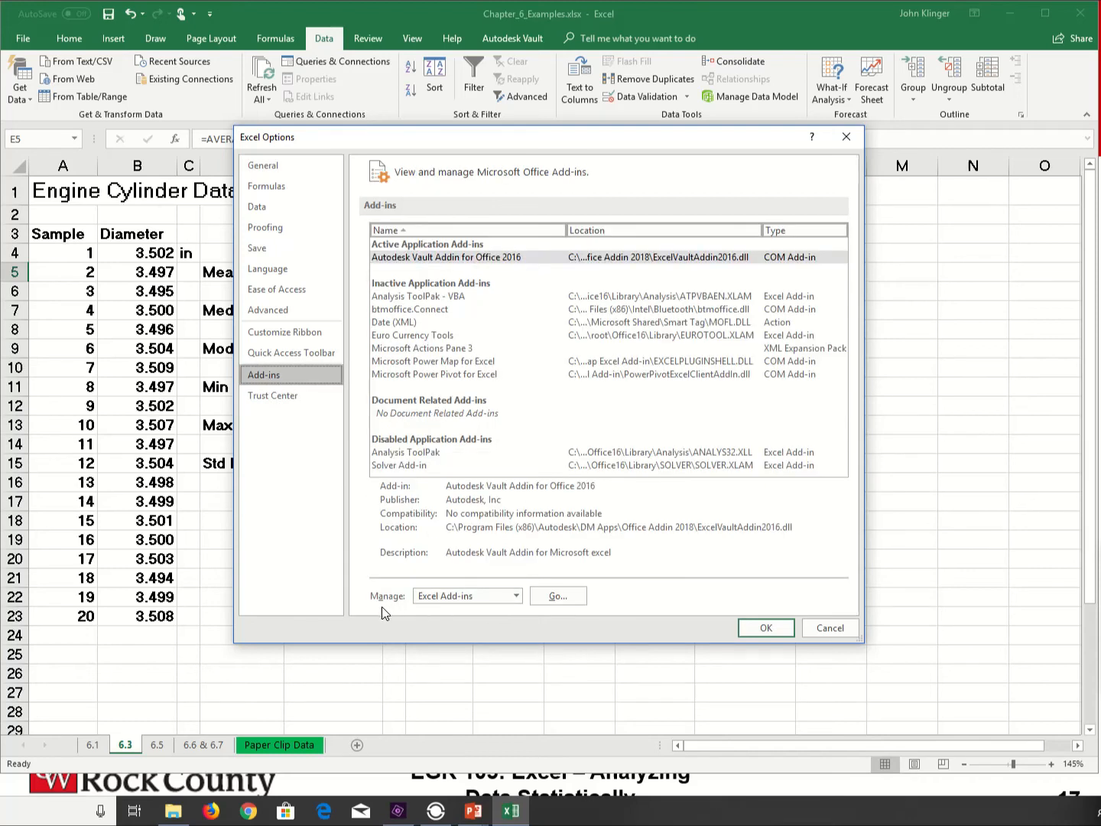
click(557, 597)
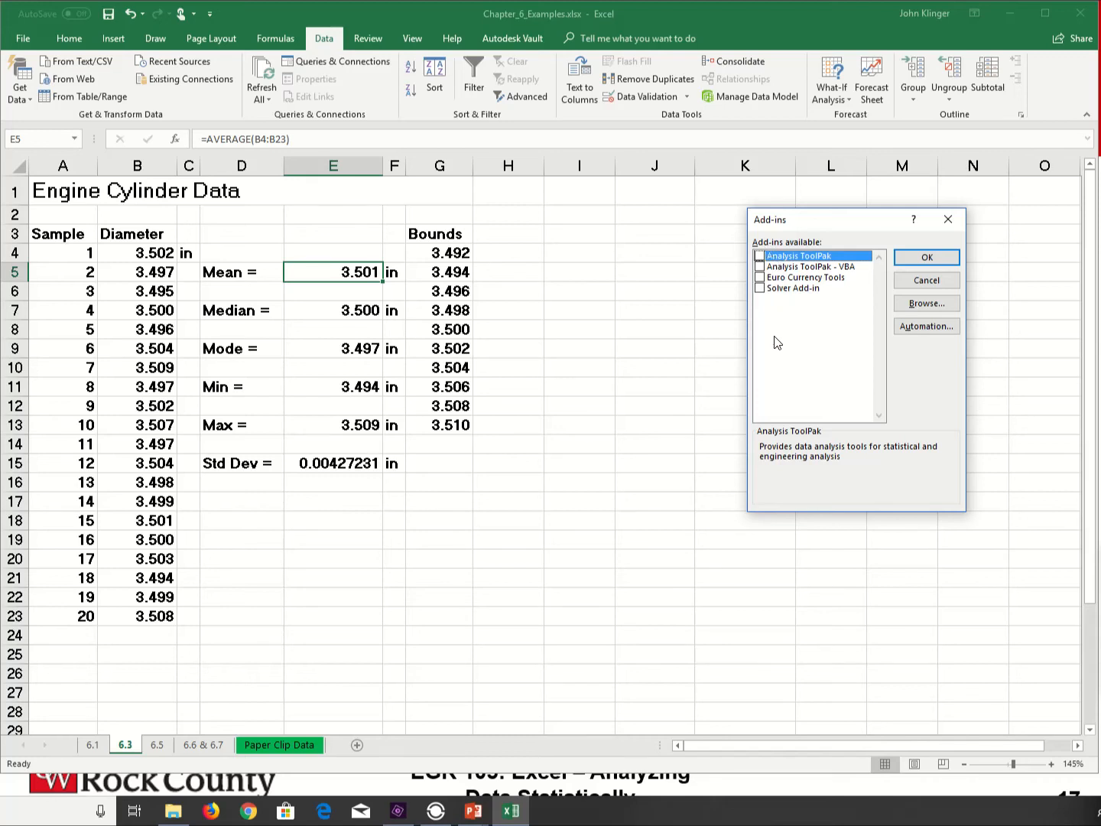
click(760, 257)
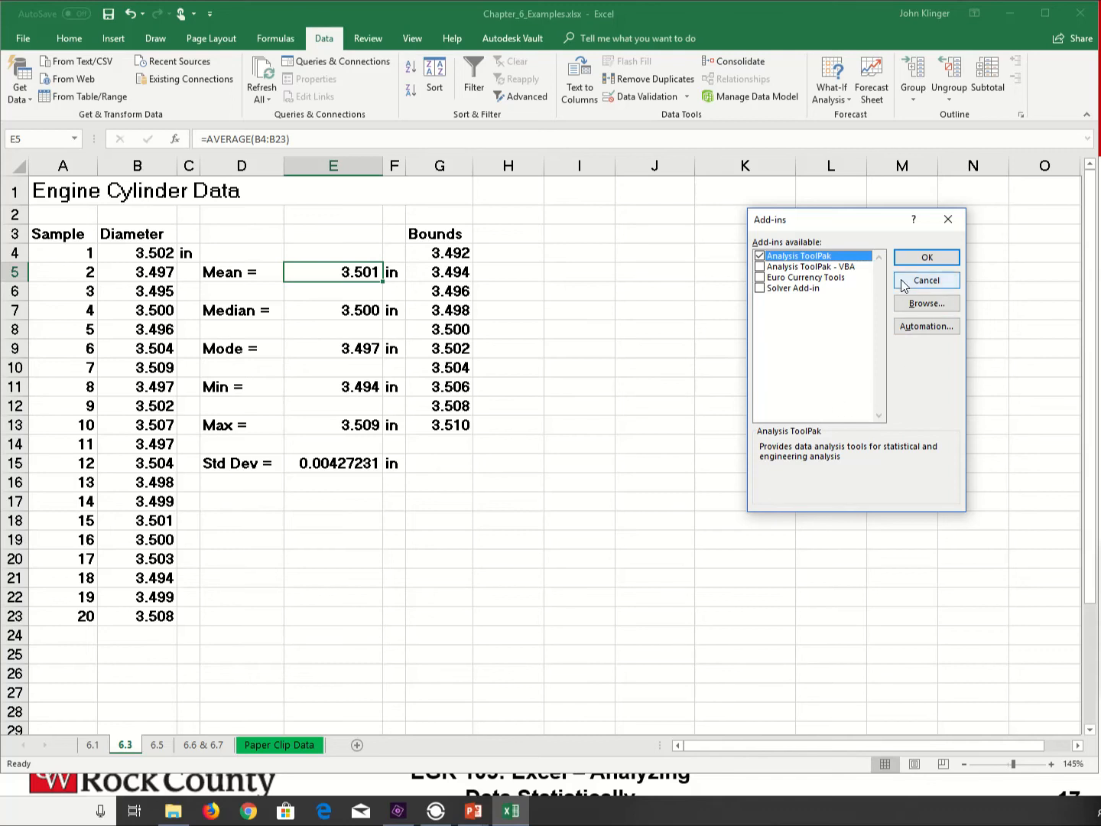
click(926, 259)
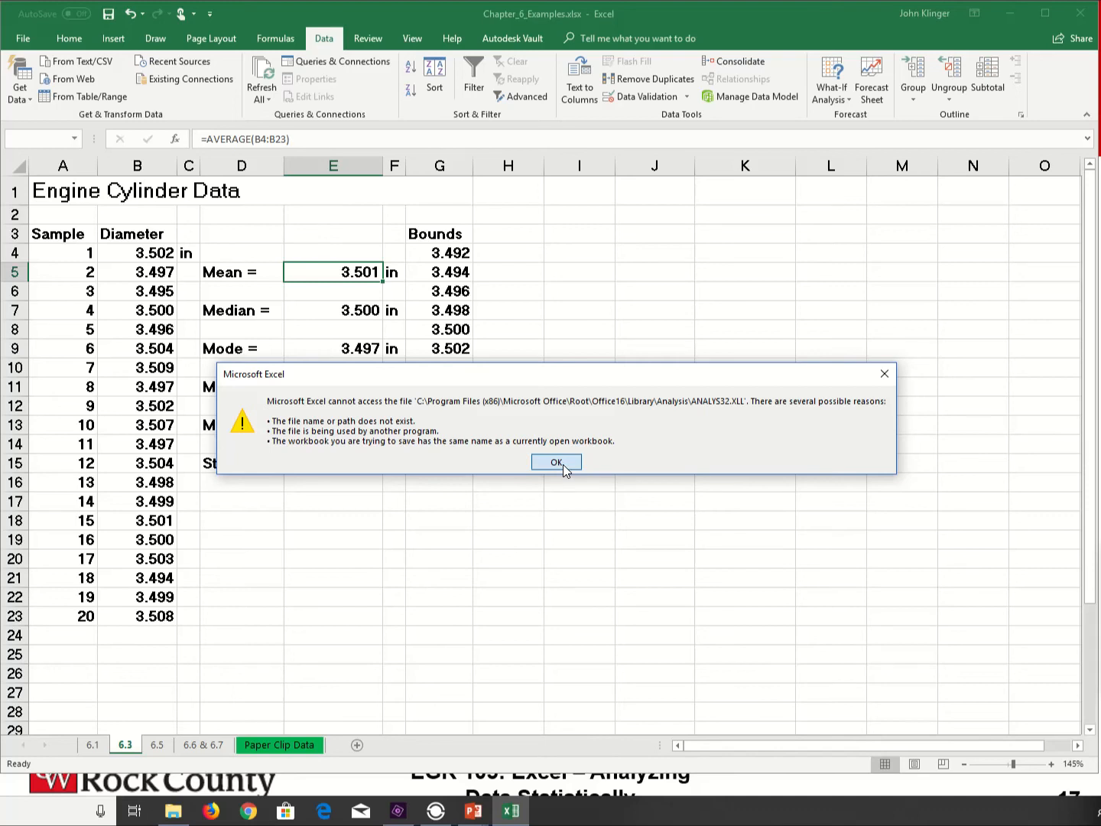
click(555, 463)
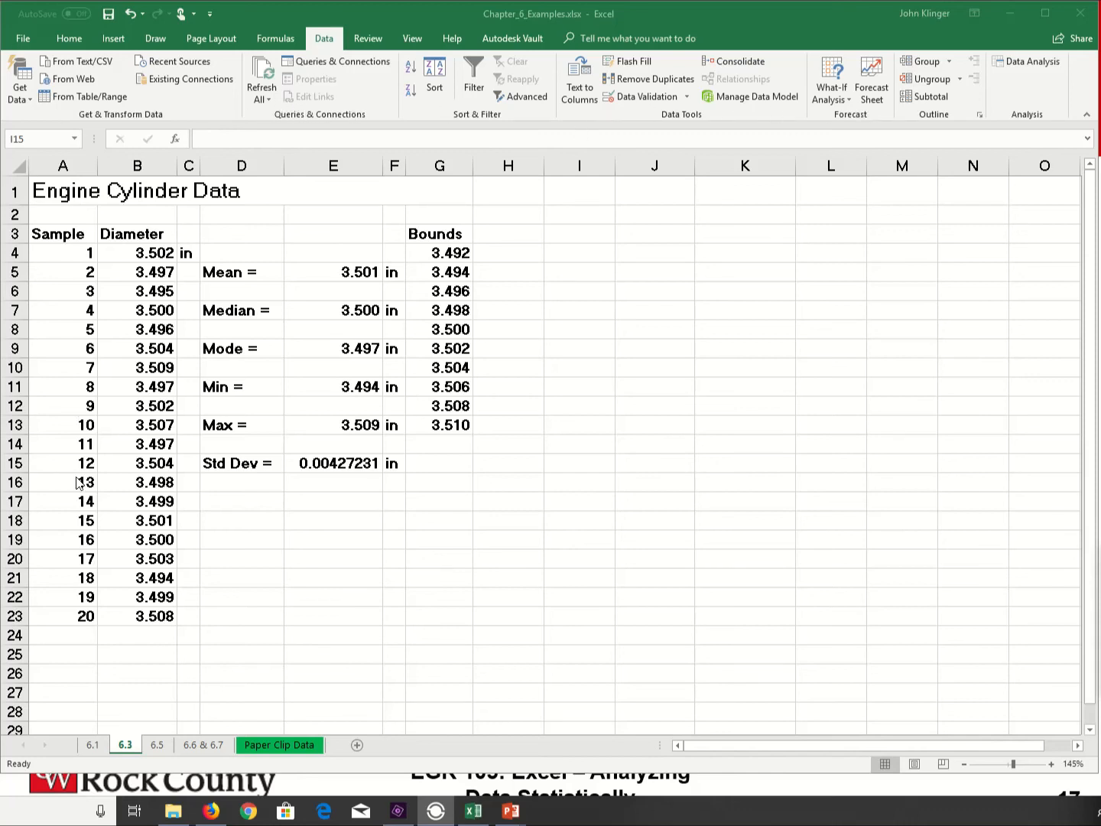
Step: Reopen the list of available Excel add-ins, select Analysis ToolPak, and close the list without applying the change
click(25, 36)
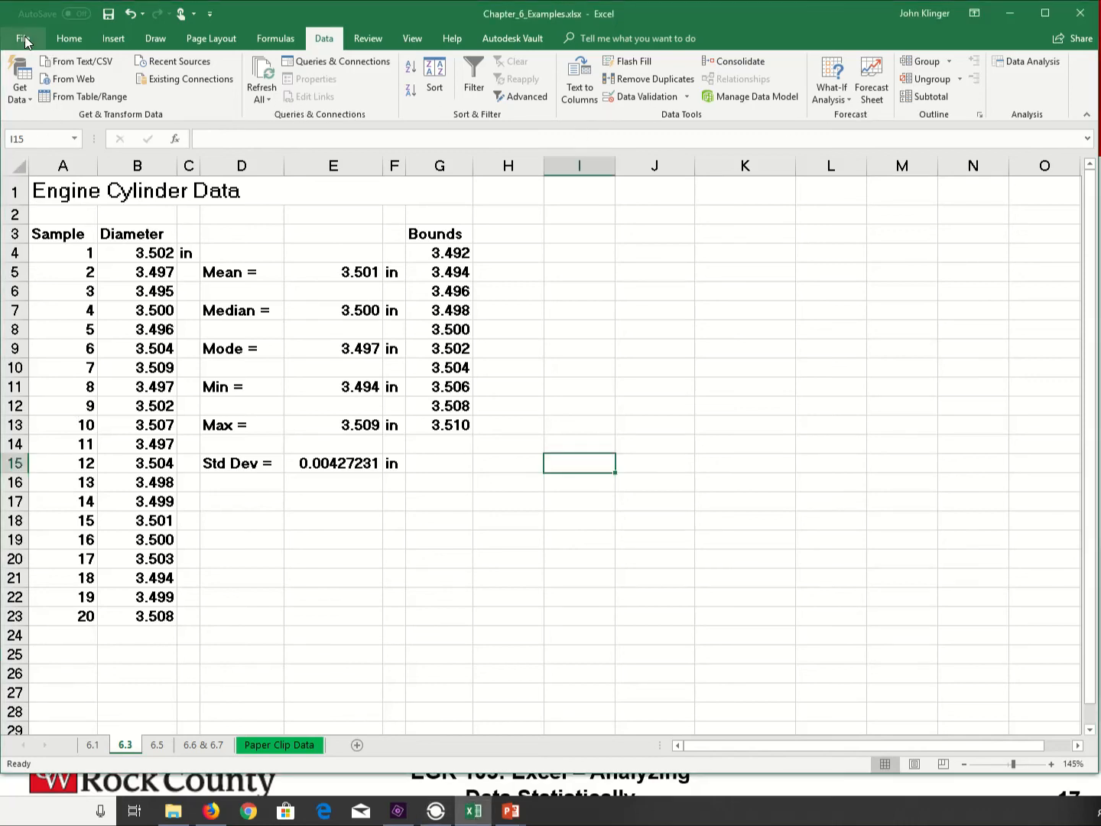
click(26, 40)
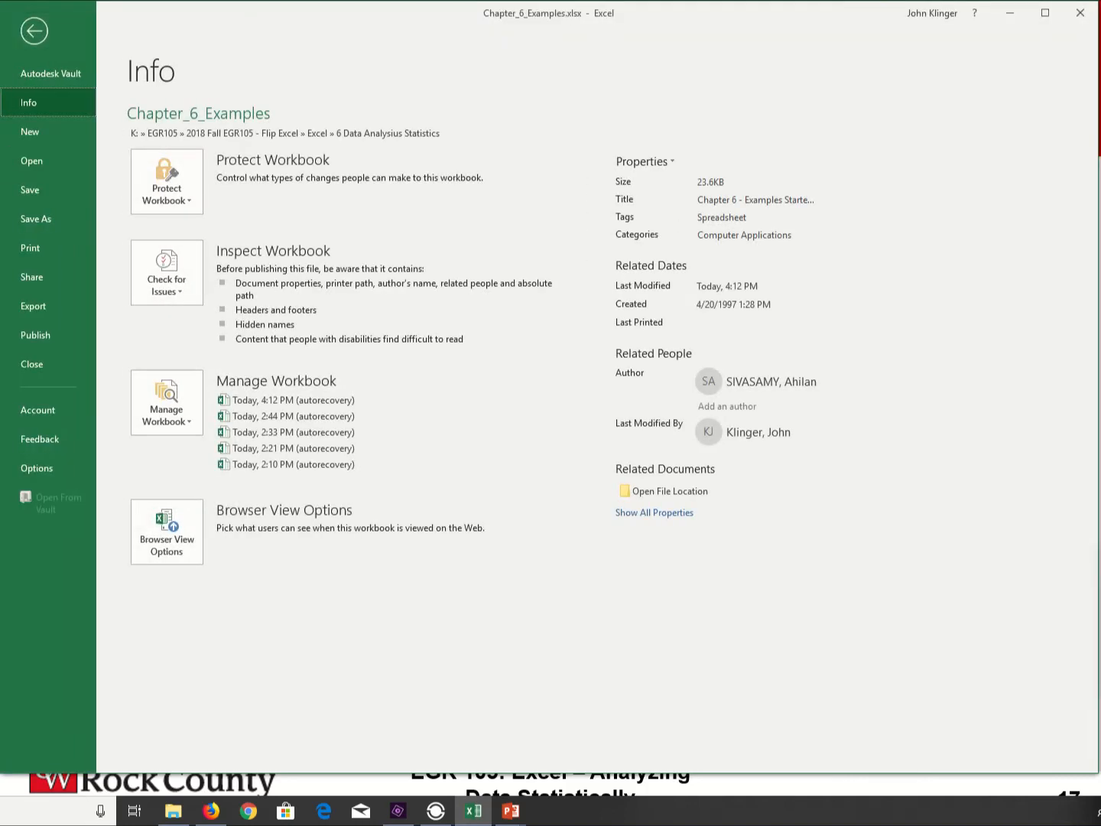
click(33, 467)
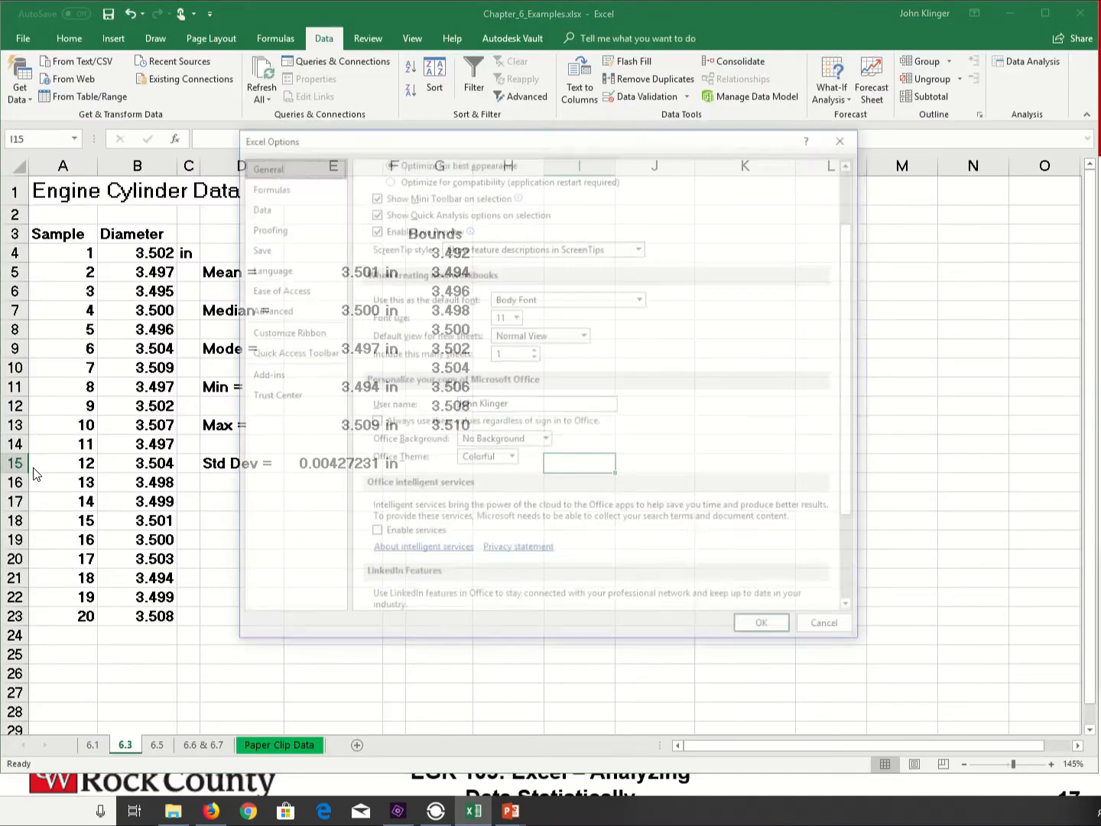
click(264, 381)
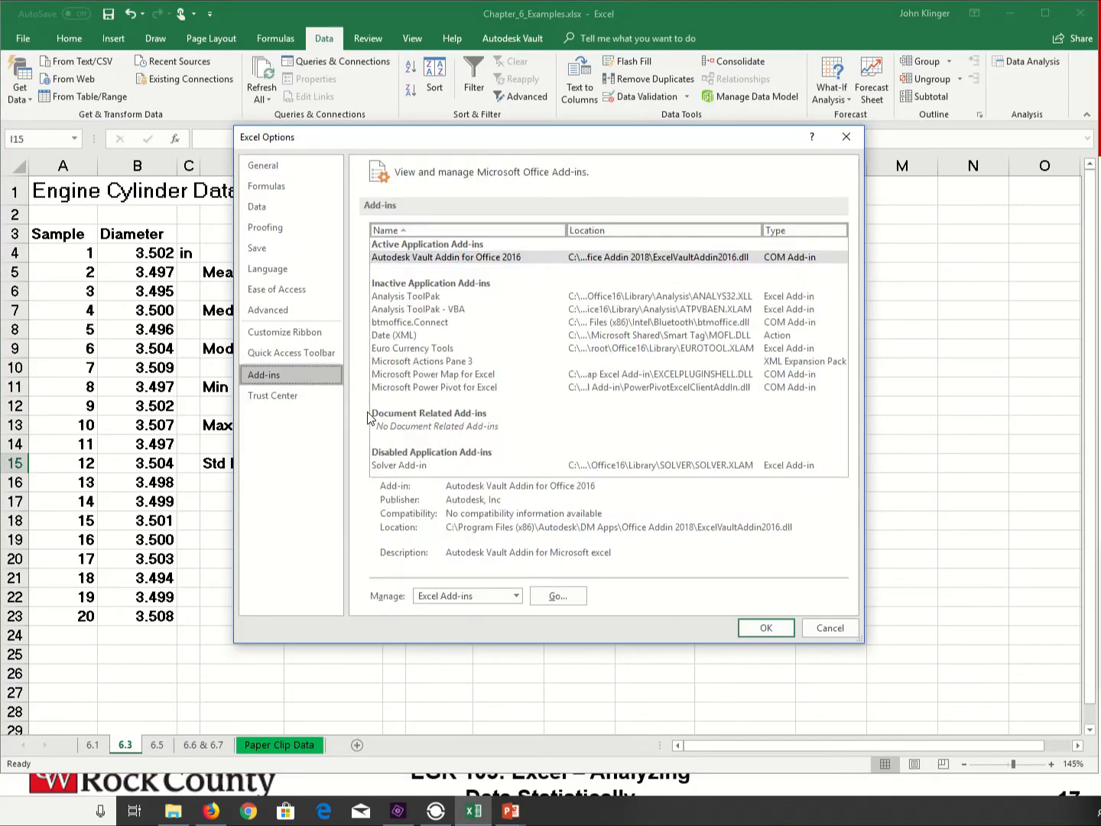
click(568, 601)
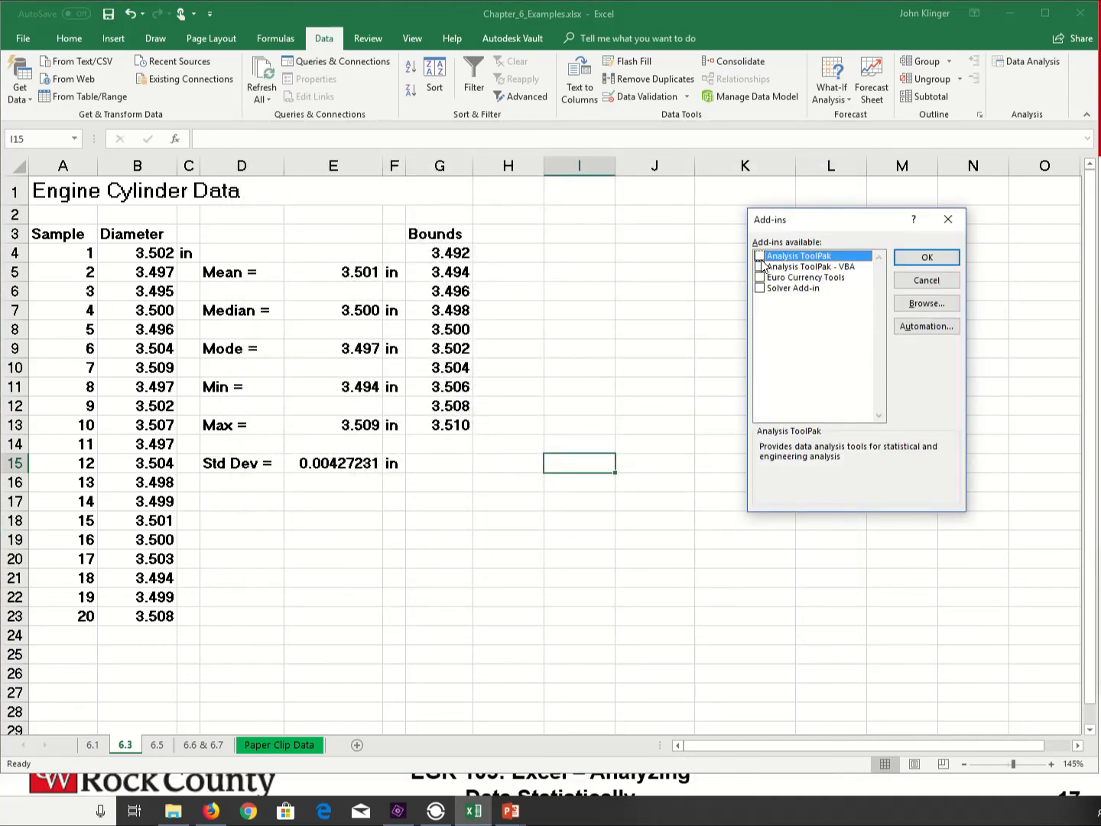
click(759, 256)
click(953, 218)
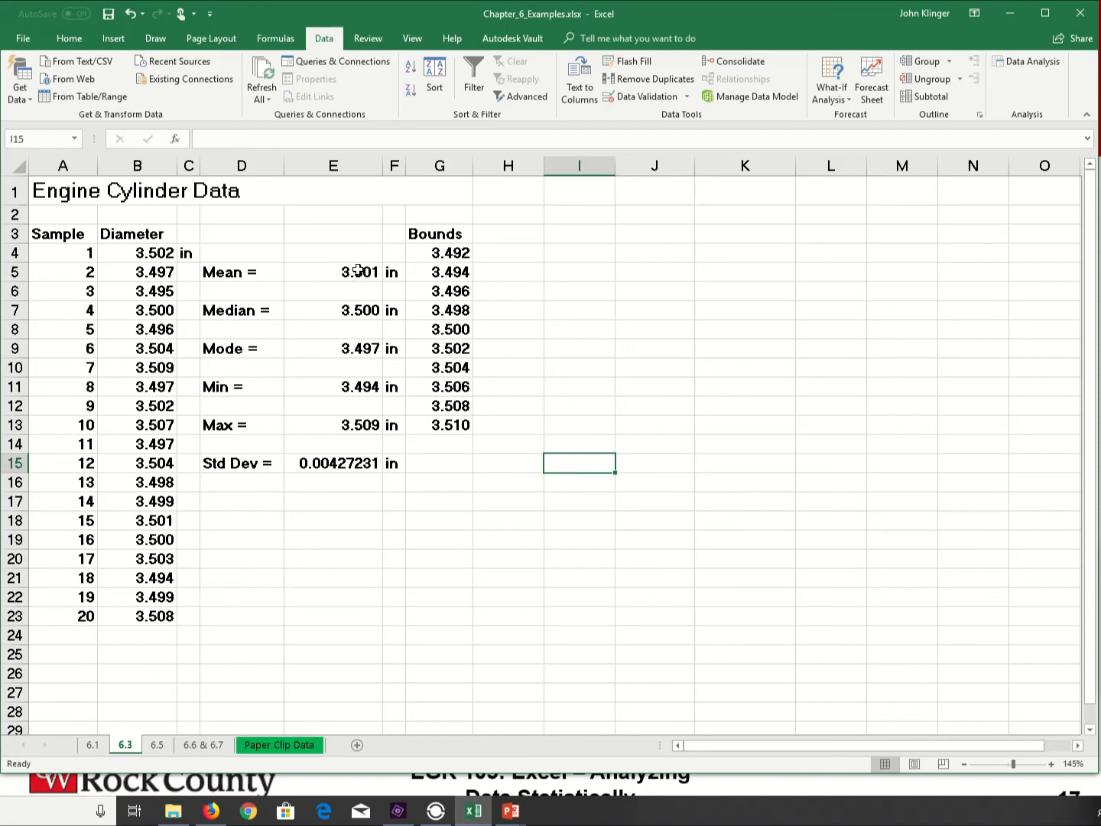
Step: Select the empty cell I4 beside the cylinder data and open the list of Data Analysis tools
drag(358, 271, 363, 450)
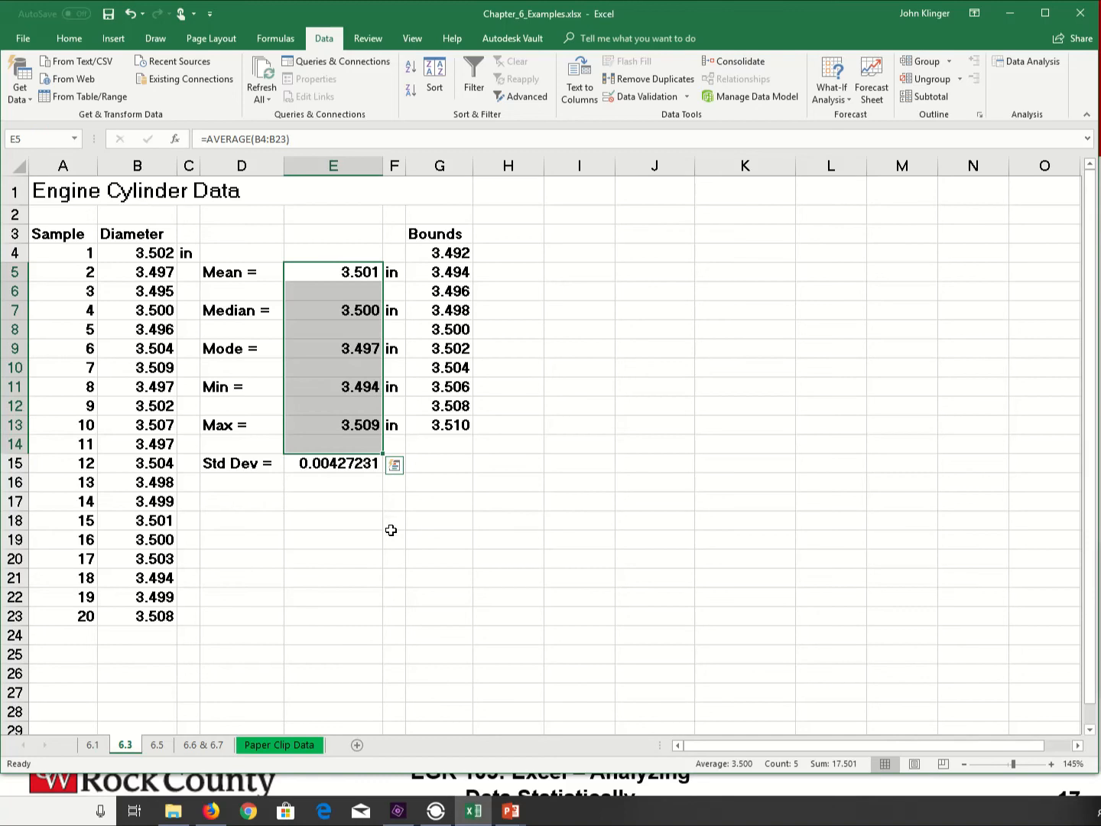
click(391, 527)
click(579, 291)
click(588, 255)
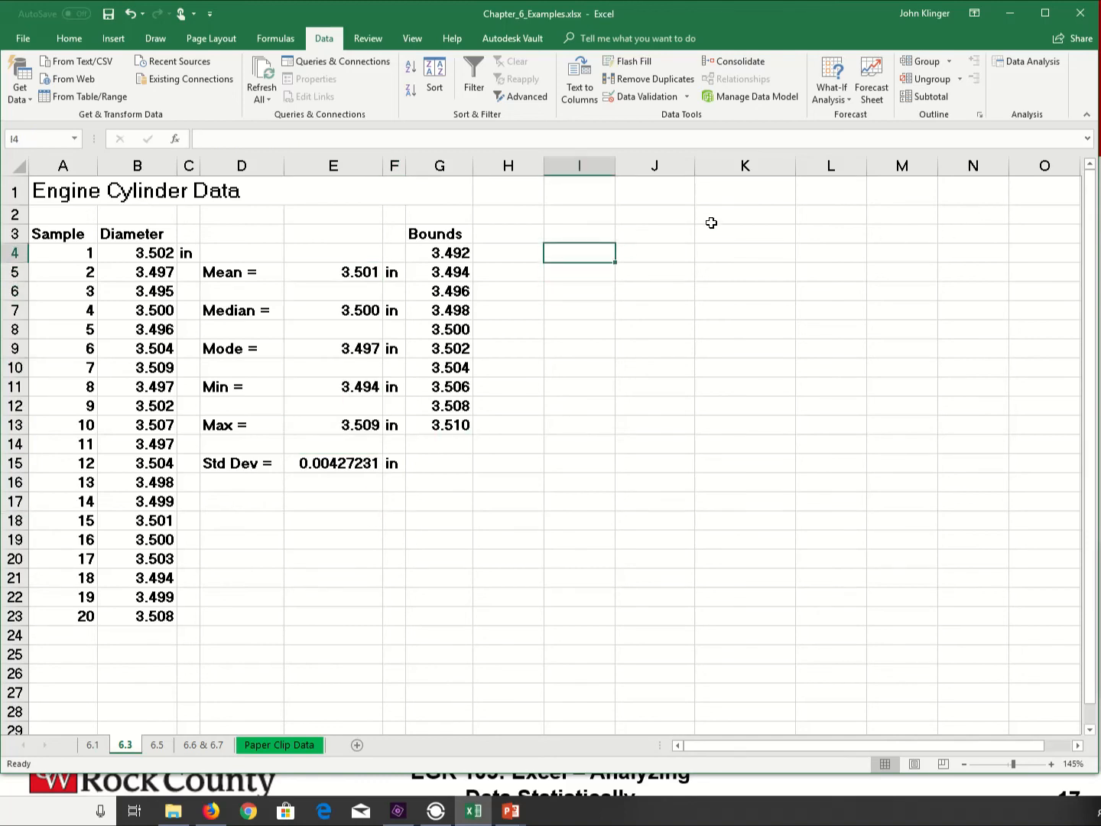
click(1027, 63)
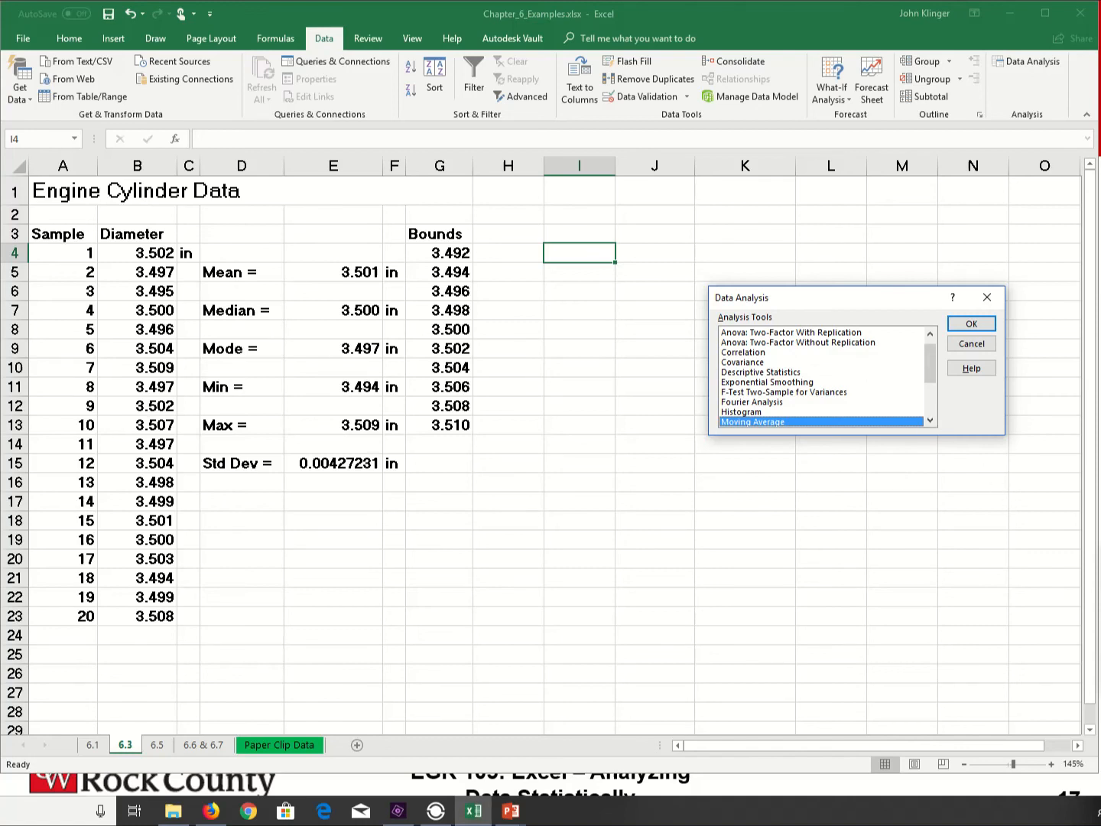
Step: Switch to the PowerPoint slideshow, advance to the slide on using Data Analysis, and return to the Excel workbook
key(alt+Tab)
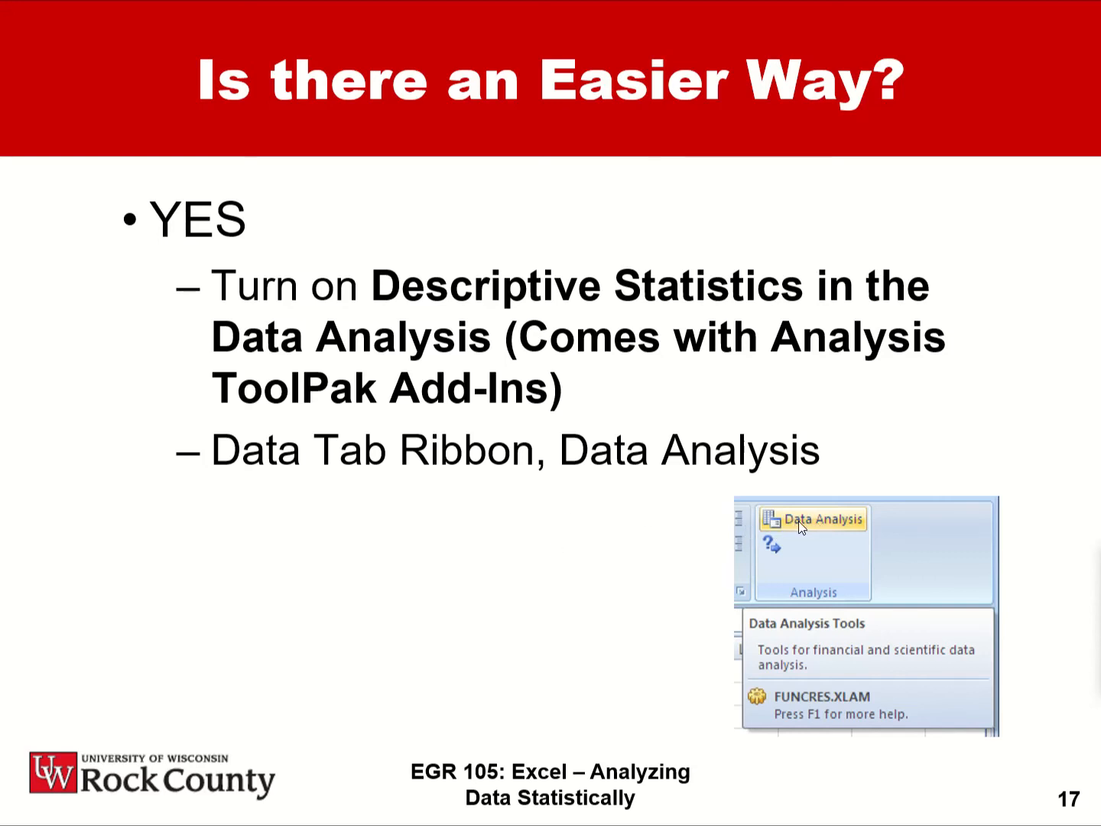
click(594, 528)
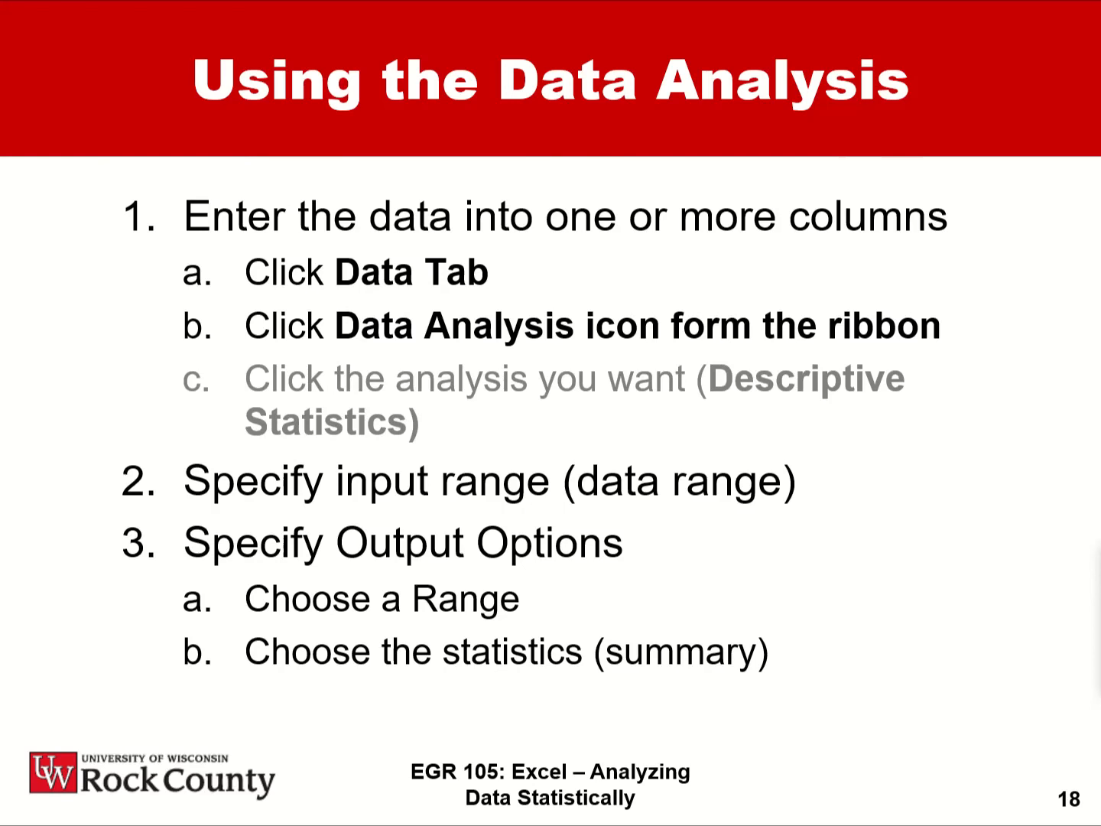
key(alt+Tab)
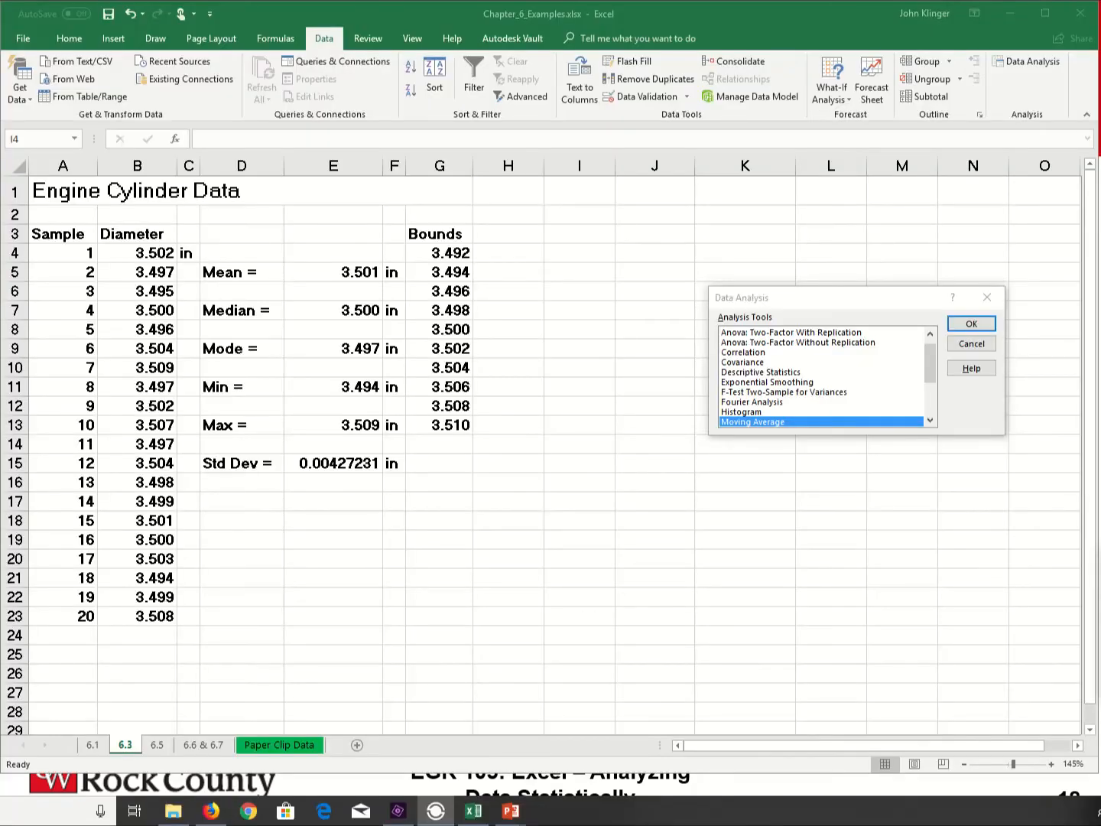
Step: Choose Descriptive Statistics from the analysis tools and open its settings
scroll(817, 416, down, 3)
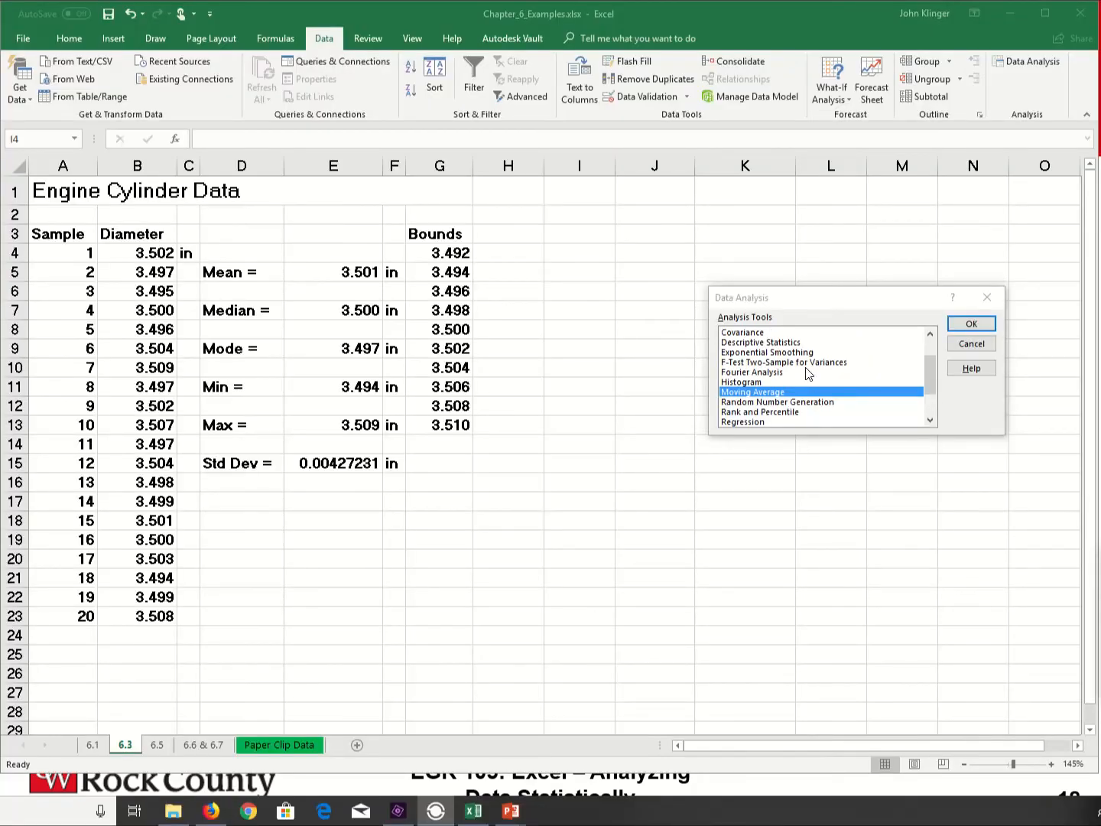
scroll(809, 373, up, 3)
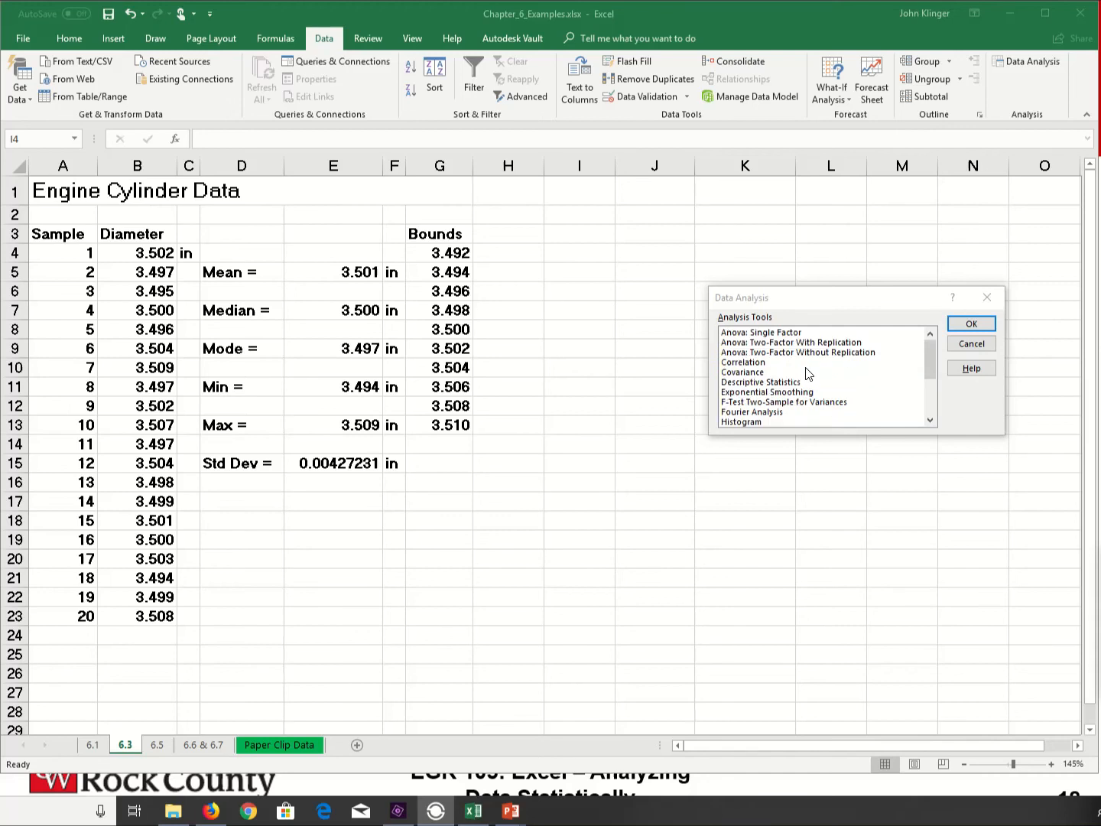
click(775, 382)
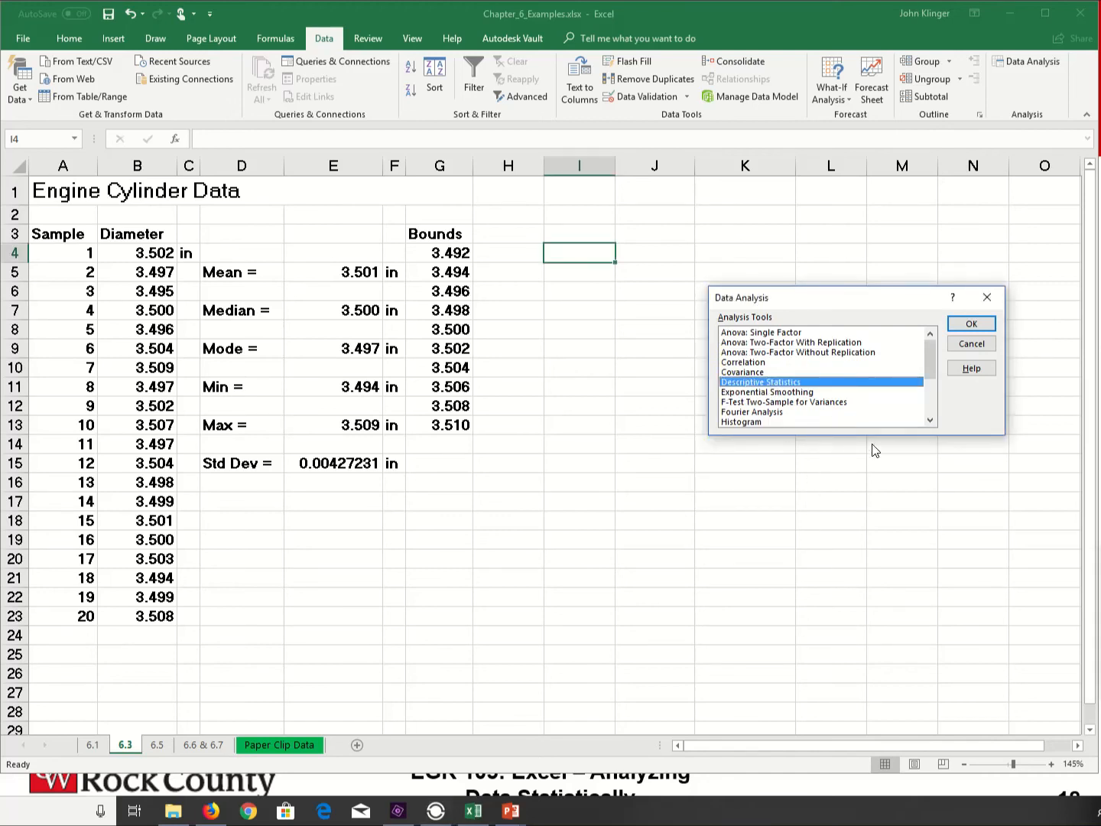
click(973, 327)
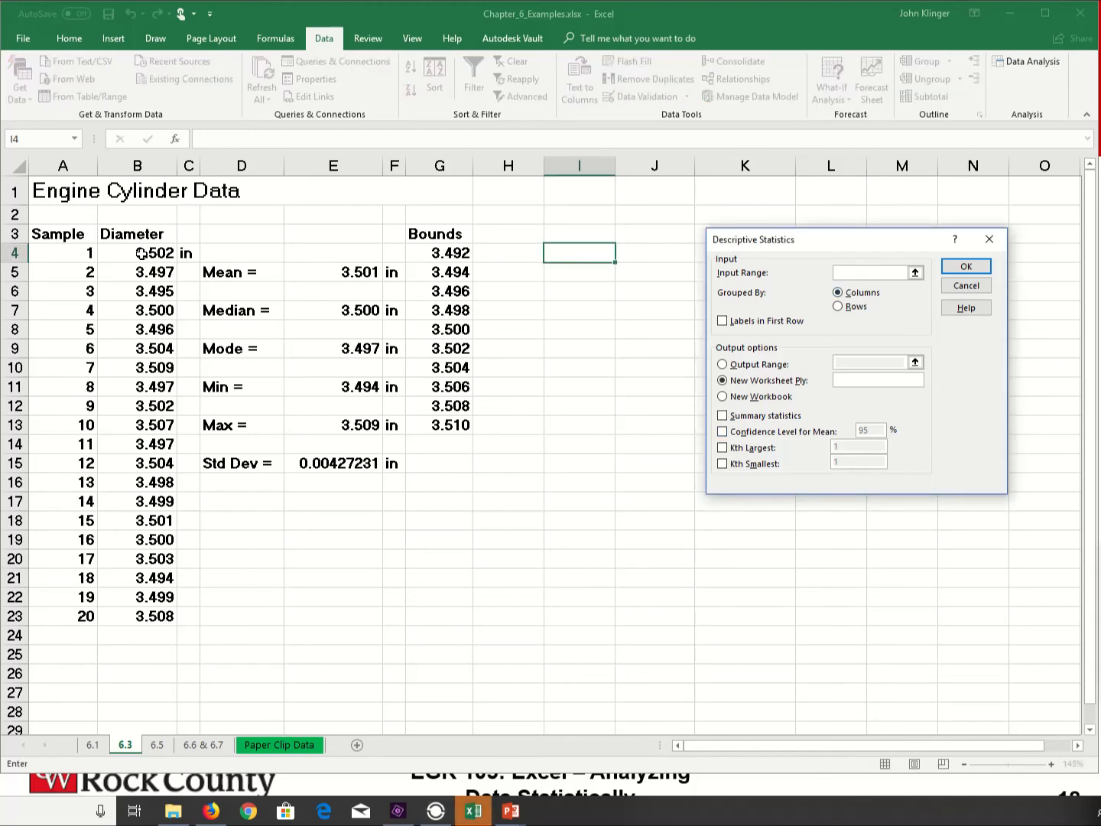
Step: Generate summary statistics for the diameters in B4:B23 with the output range at I4, and widen column I to fit the labels
drag(138, 252, 143, 609)
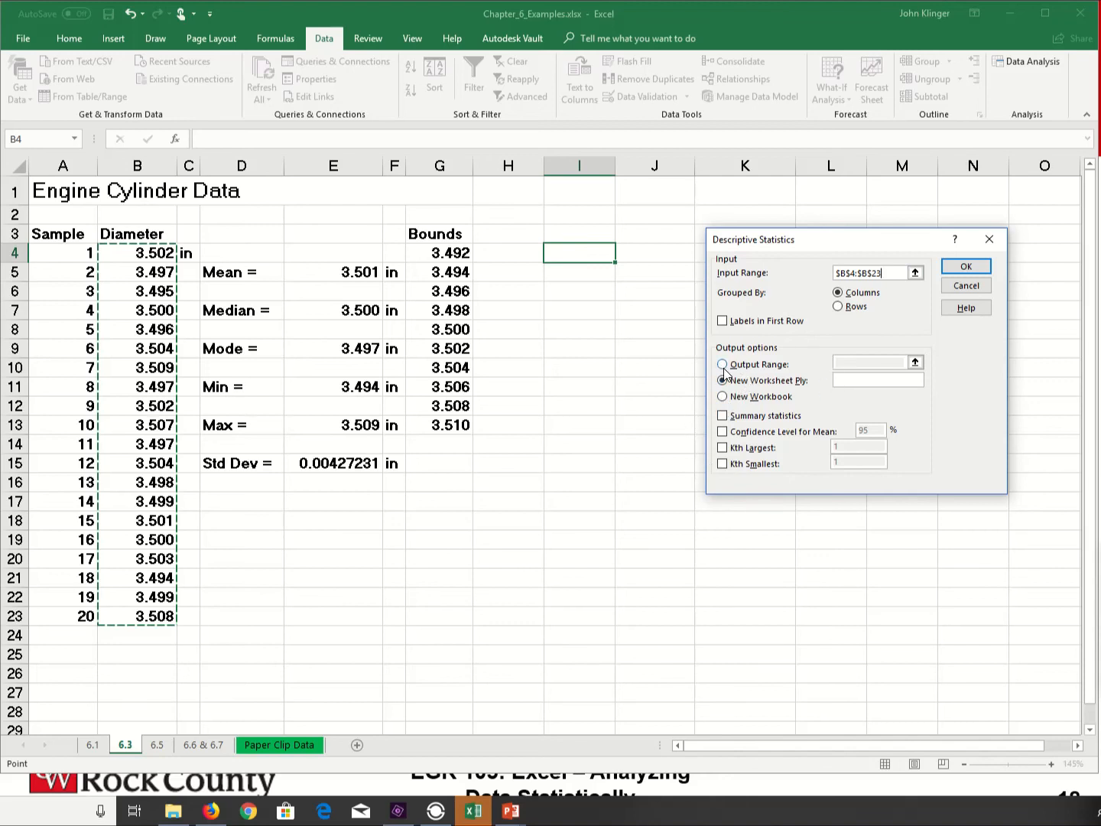
key(Escape)
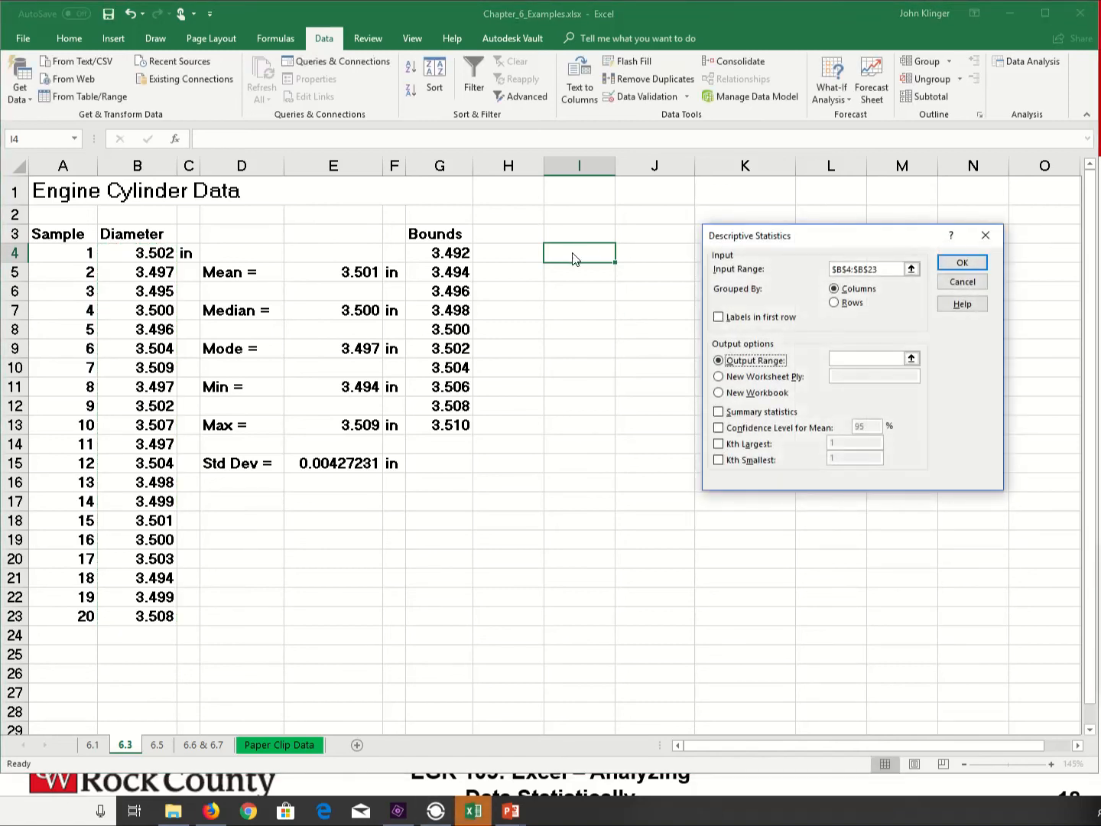
key(Tab)
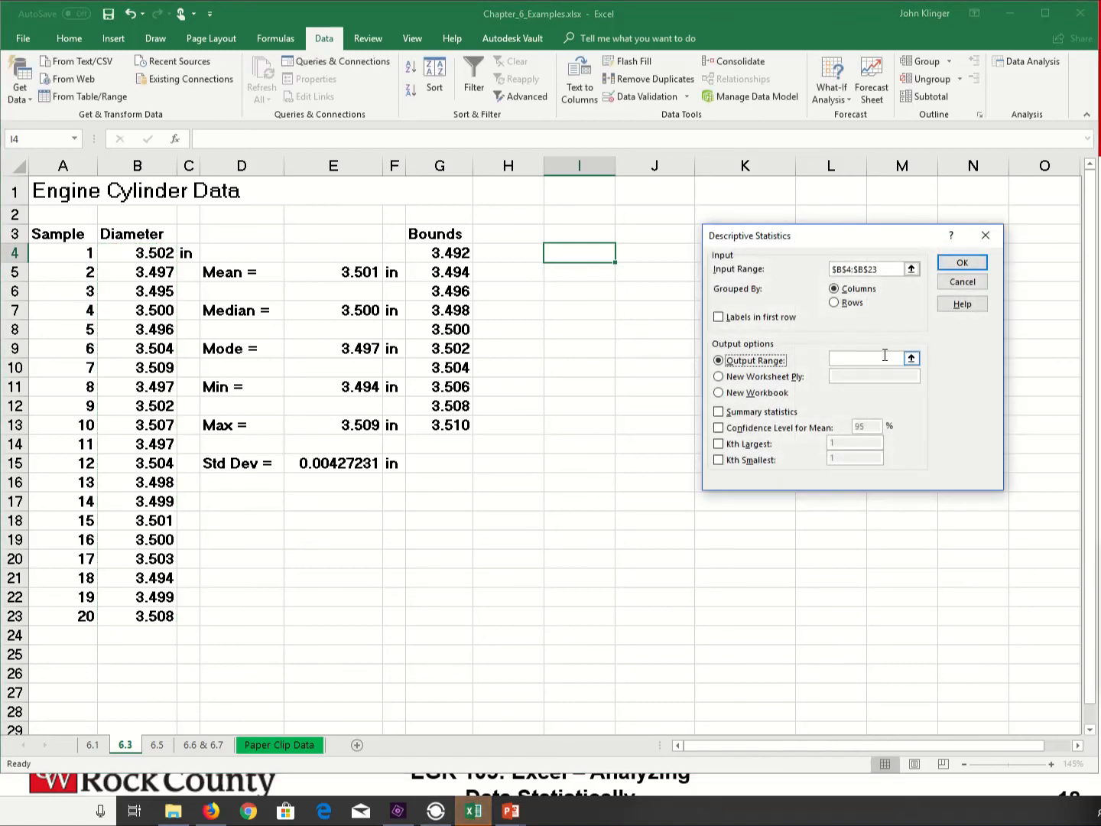
click(564, 251)
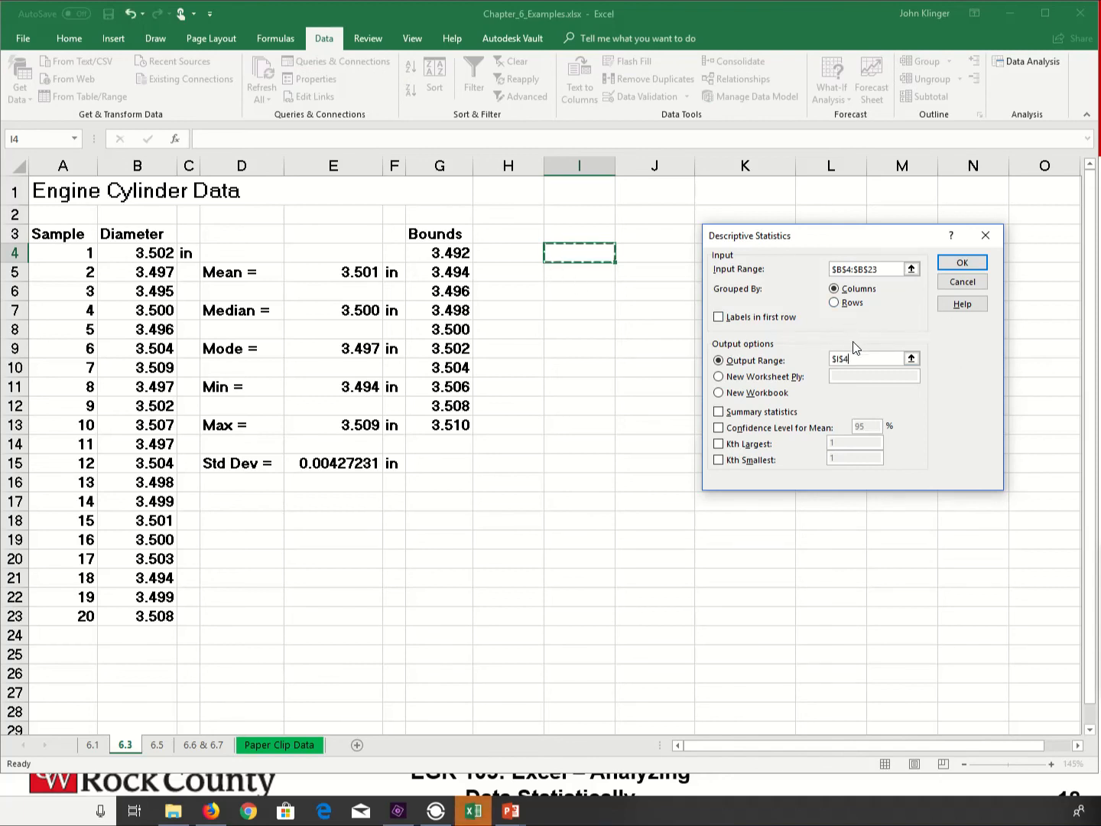
click(719, 414)
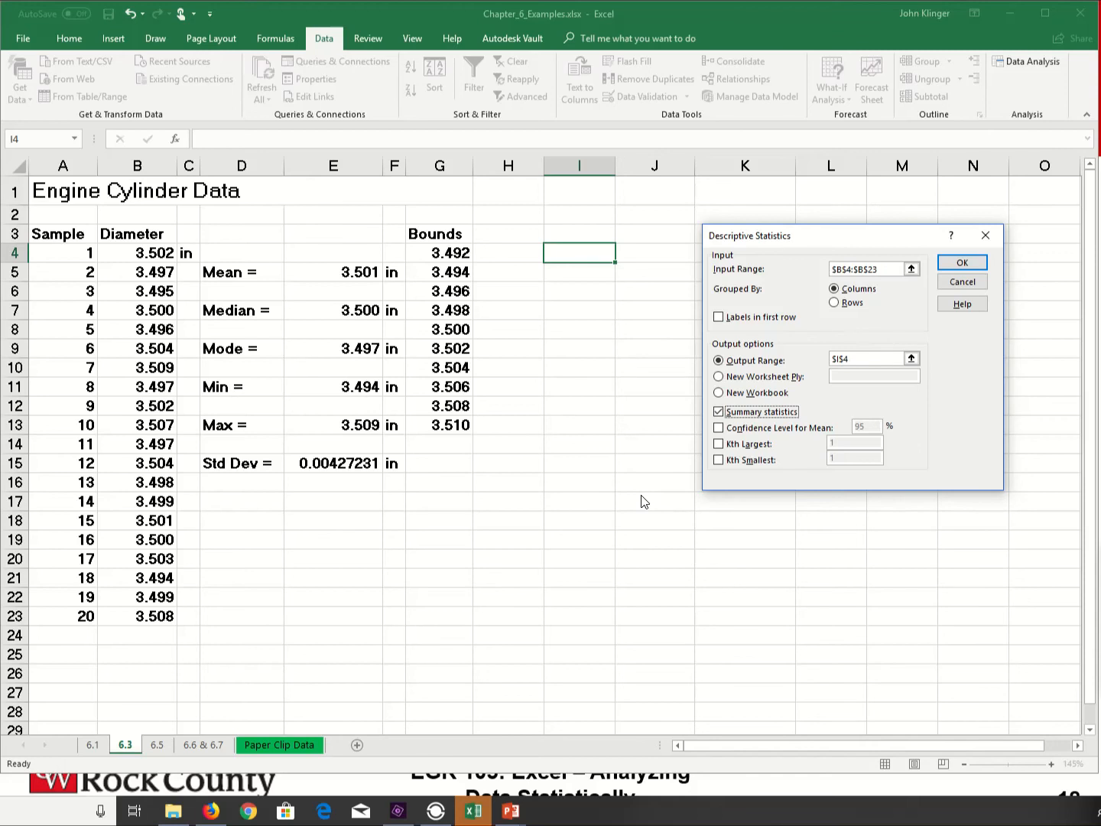
click(962, 265)
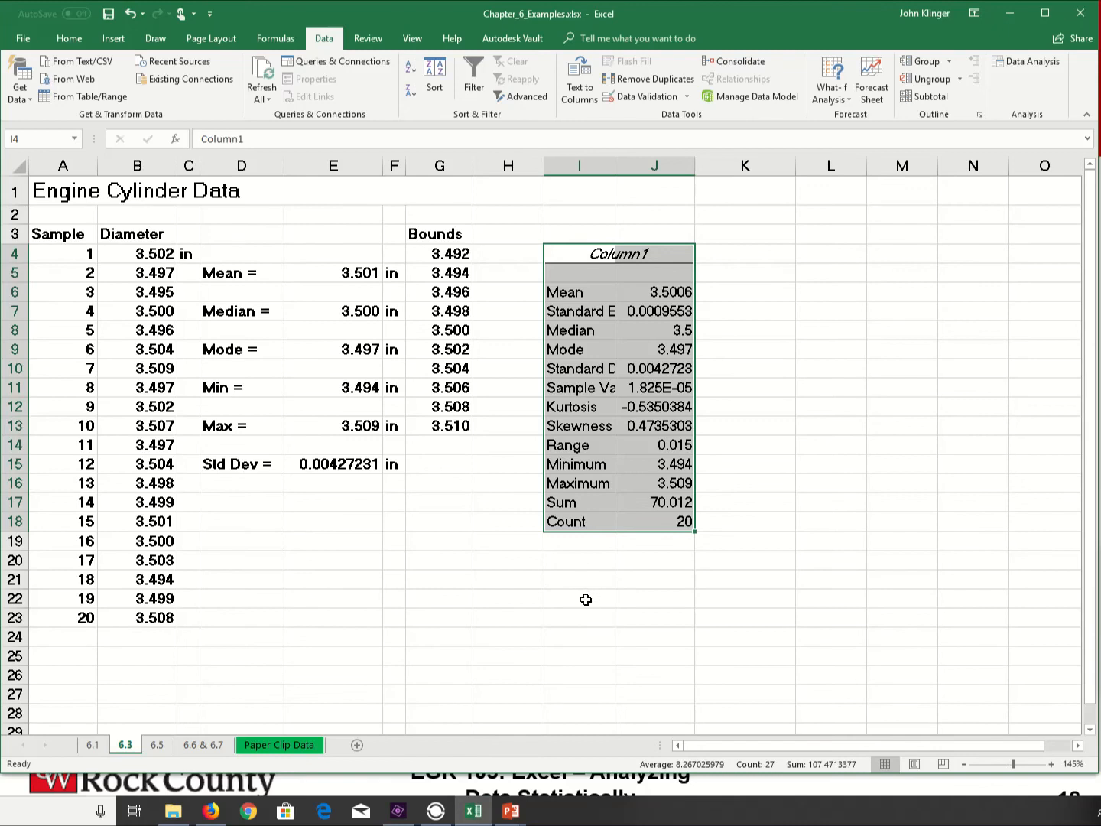
drag(613, 176, 683, 176)
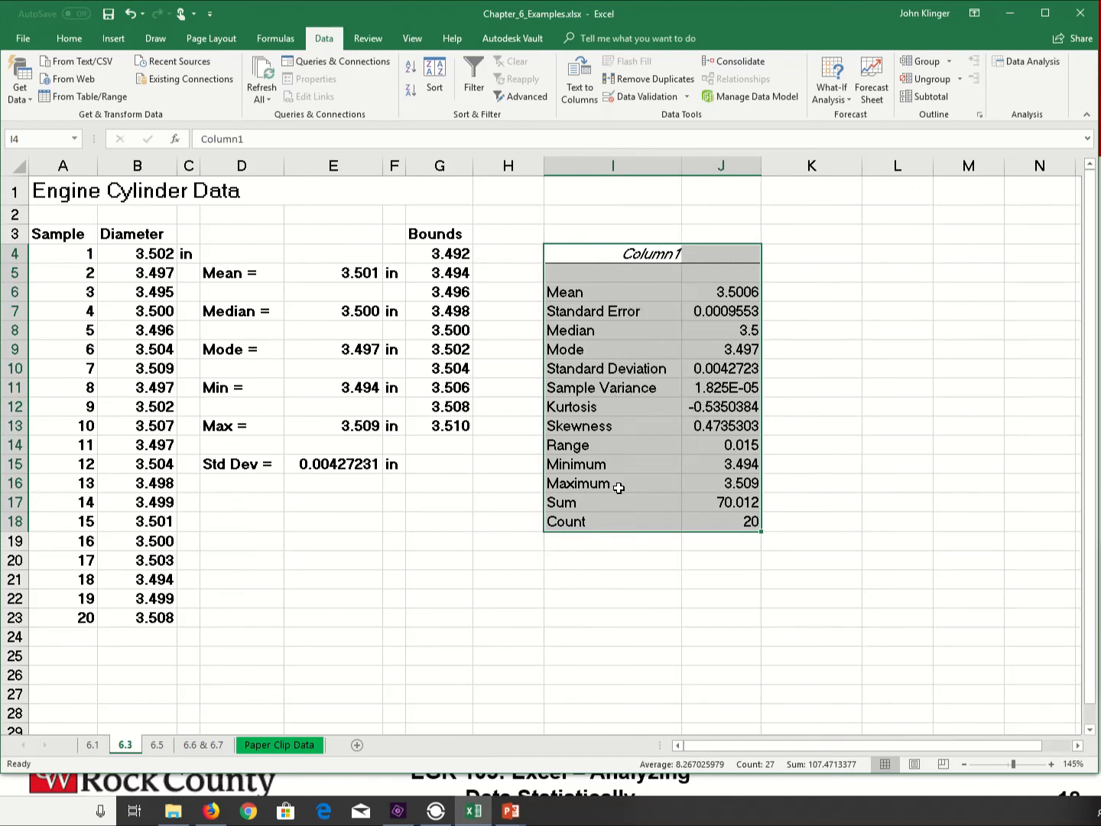
Step: Examine the generated statistics in column J from Mean down to Skewness, comparing the mean with the formula result in E5
click(735, 292)
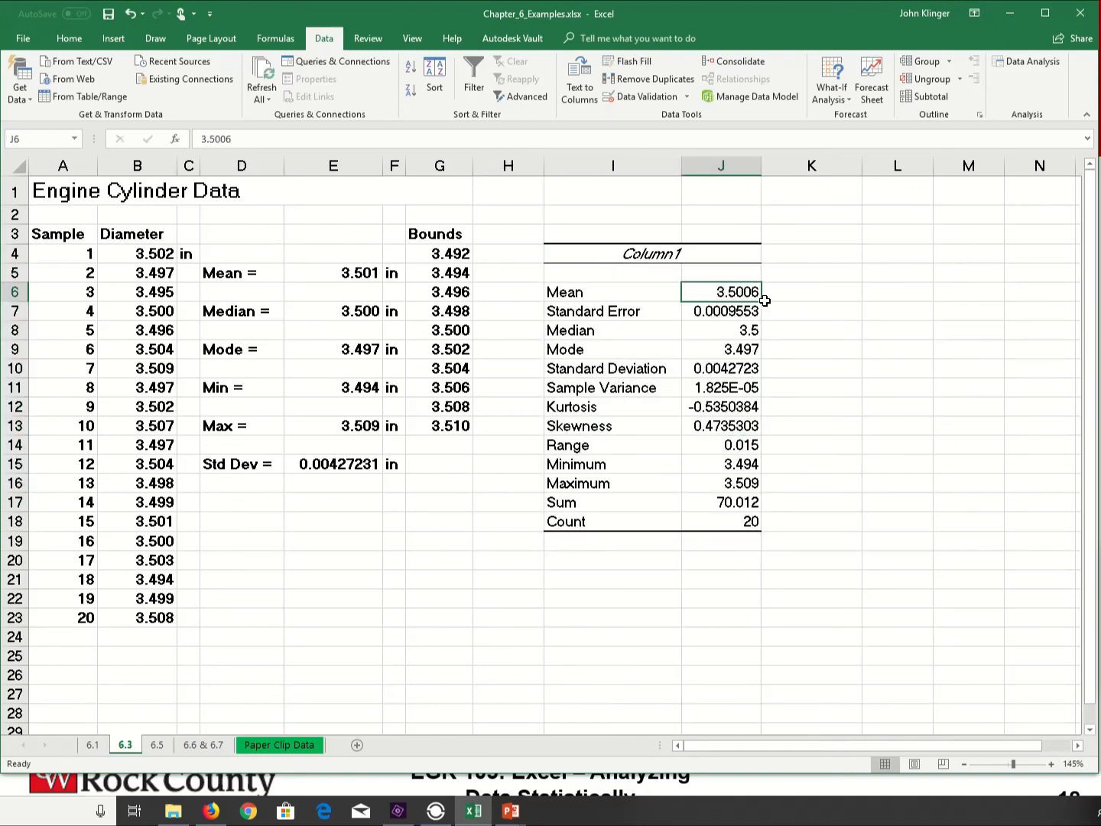
click(340, 277)
click(748, 312)
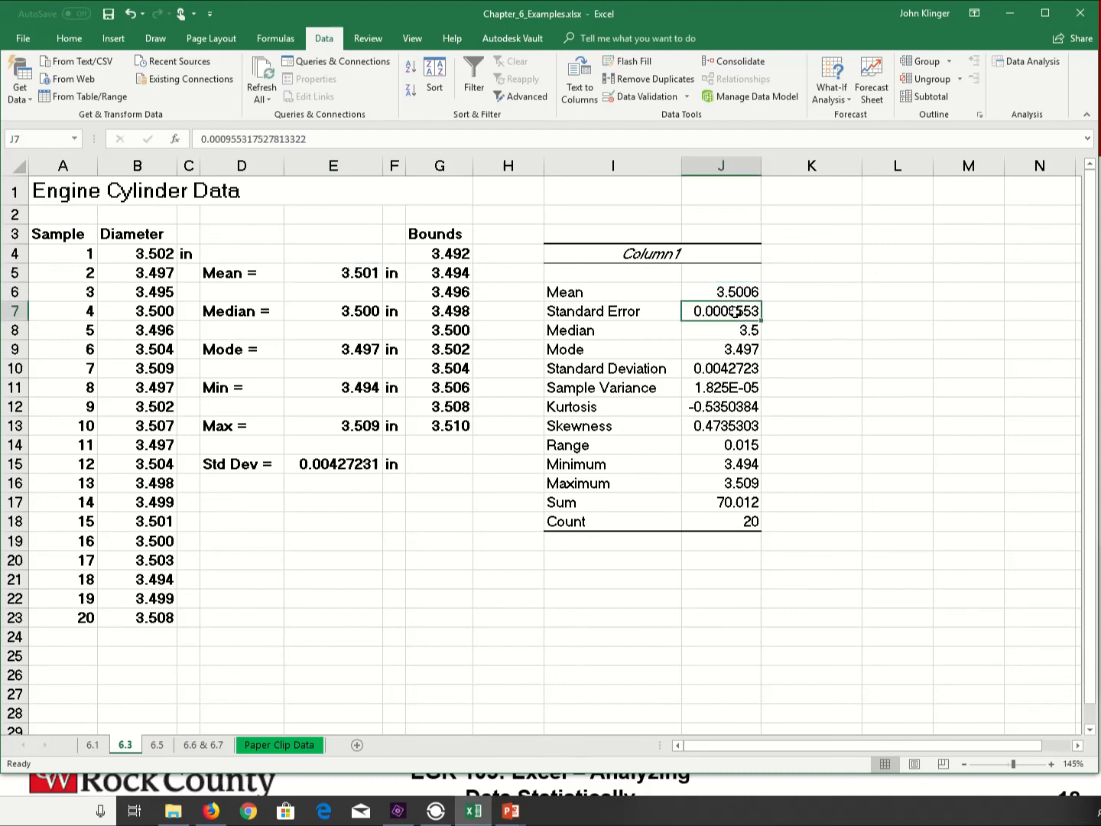
click(745, 329)
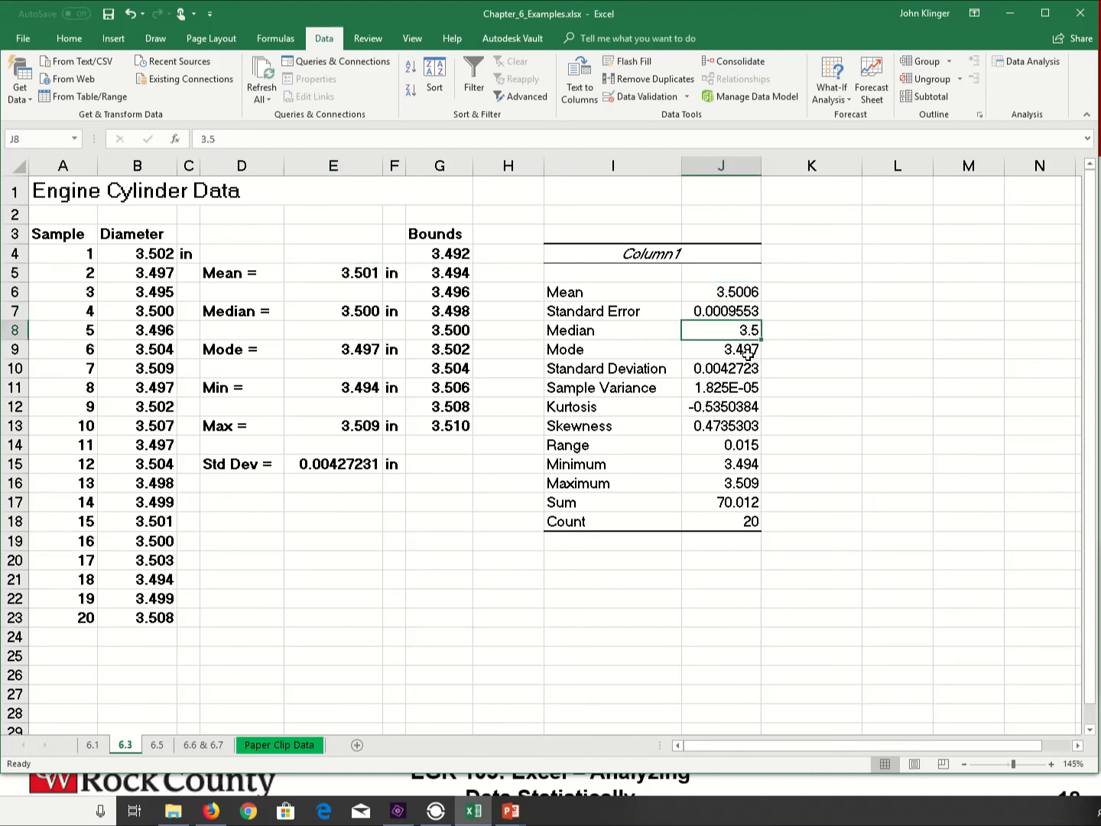
click(745, 349)
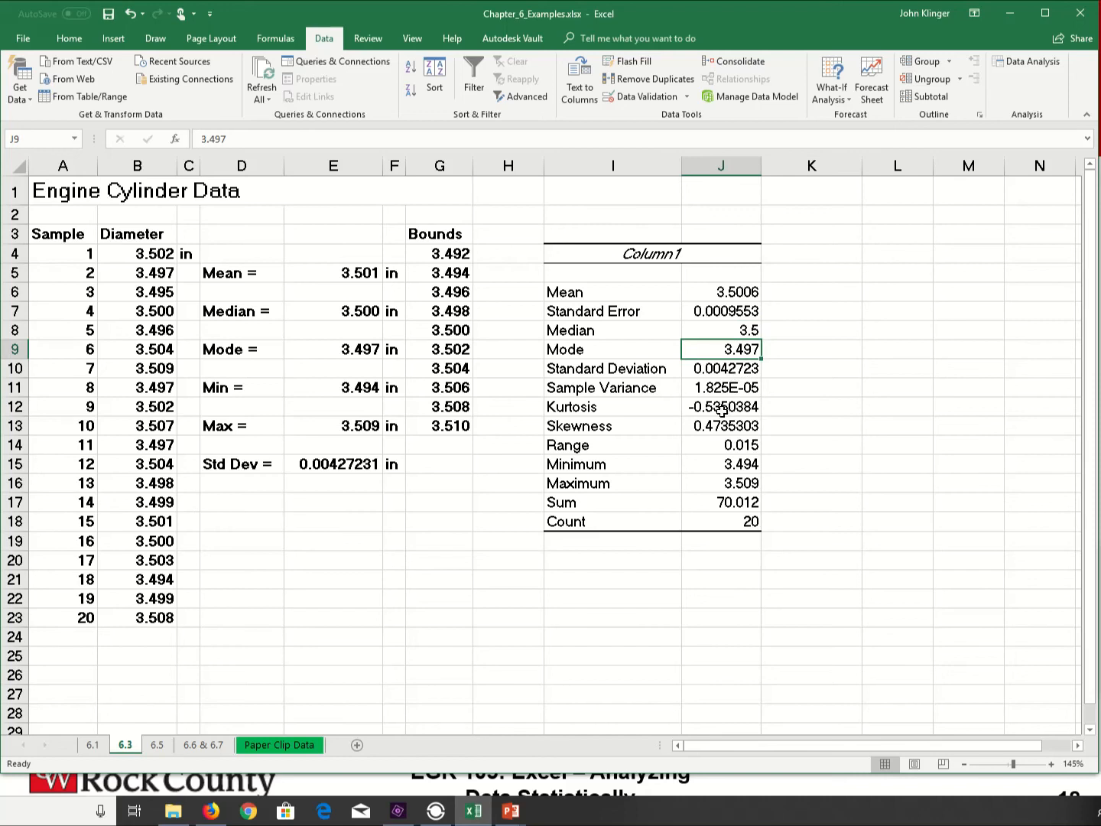
click(724, 373)
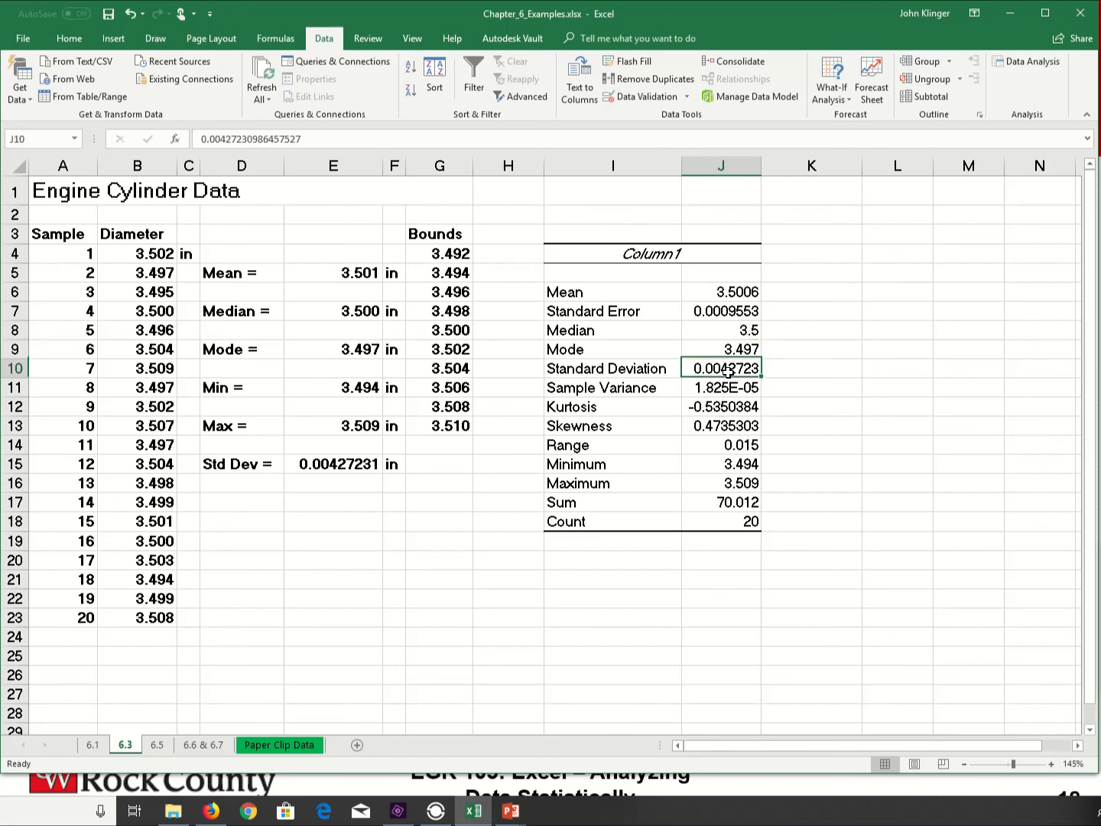
click(746, 391)
click(737, 407)
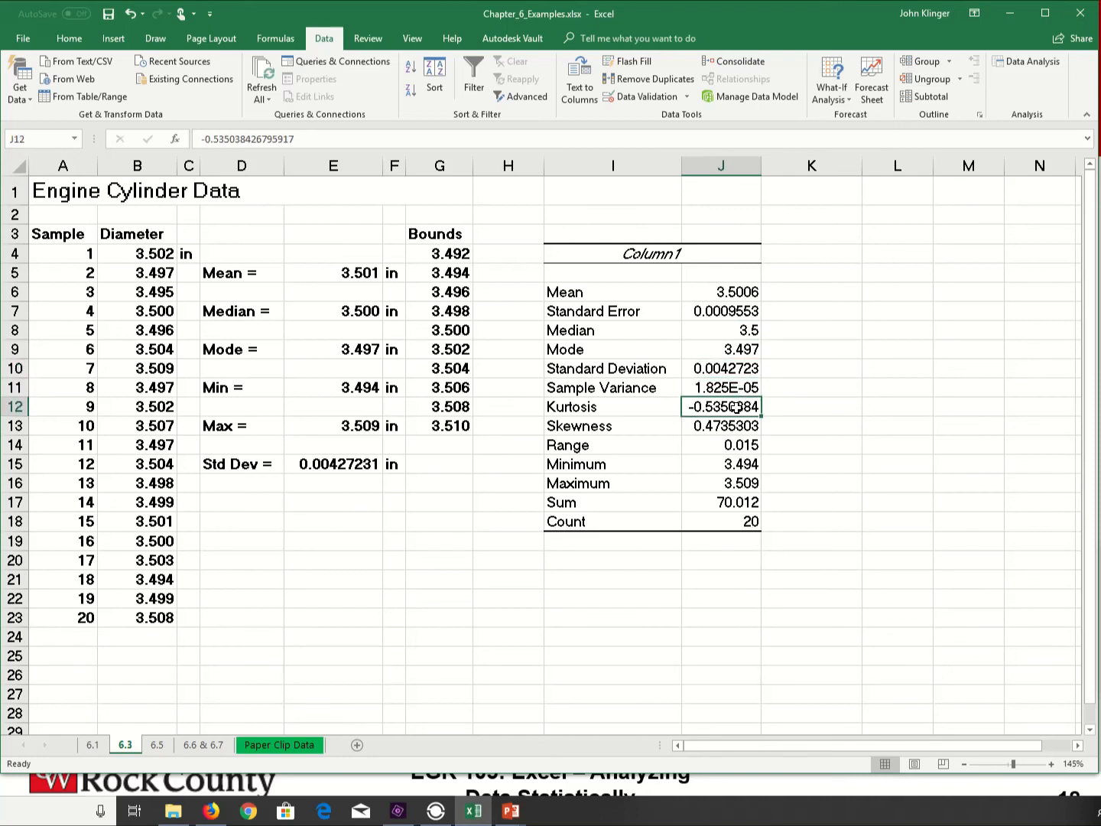
click(744, 426)
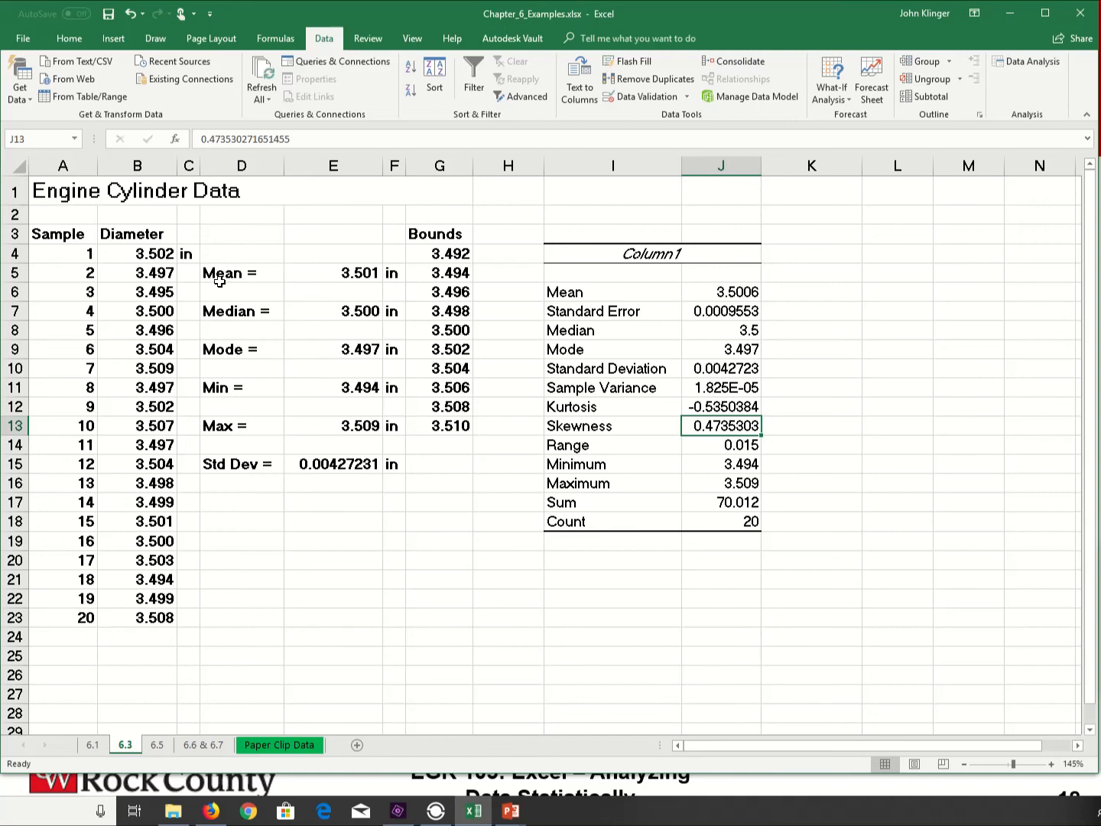
Step: Check whether the generated Standard Deviation in J10 and Mean in J6 hold formulas or fixed values
double_click(726, 368)
key(Escape)
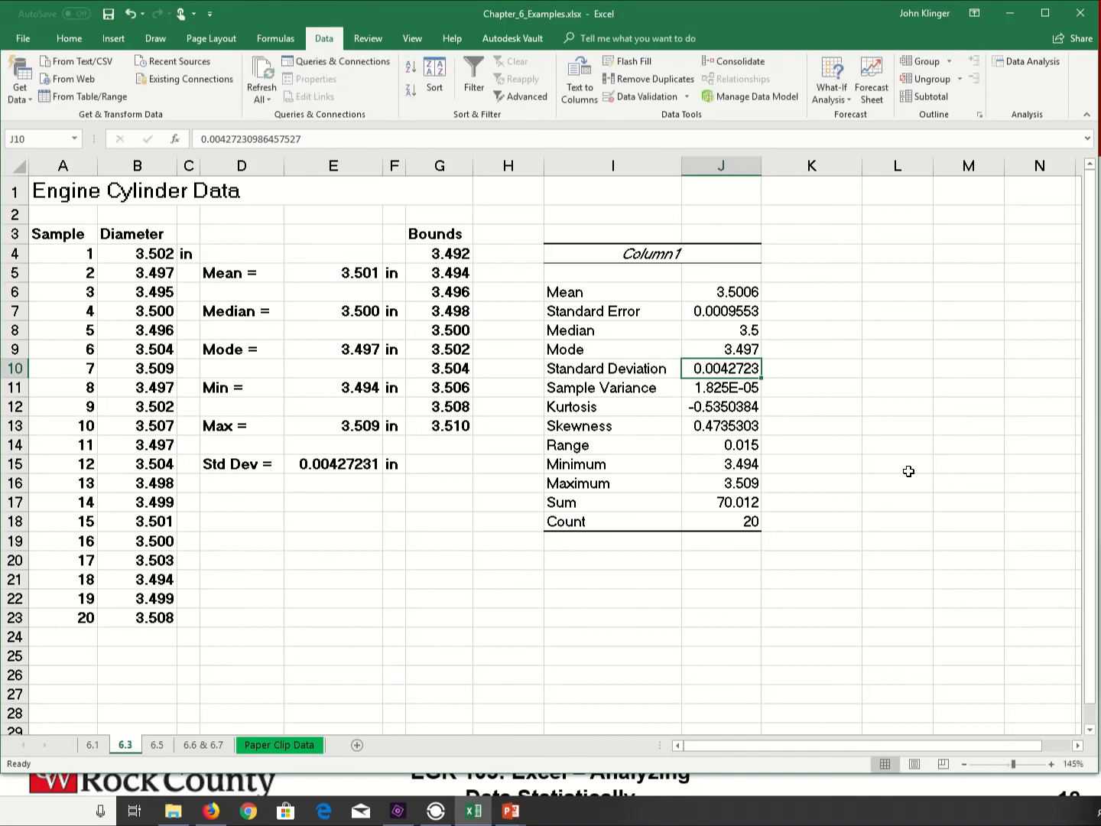
click(732, 293)
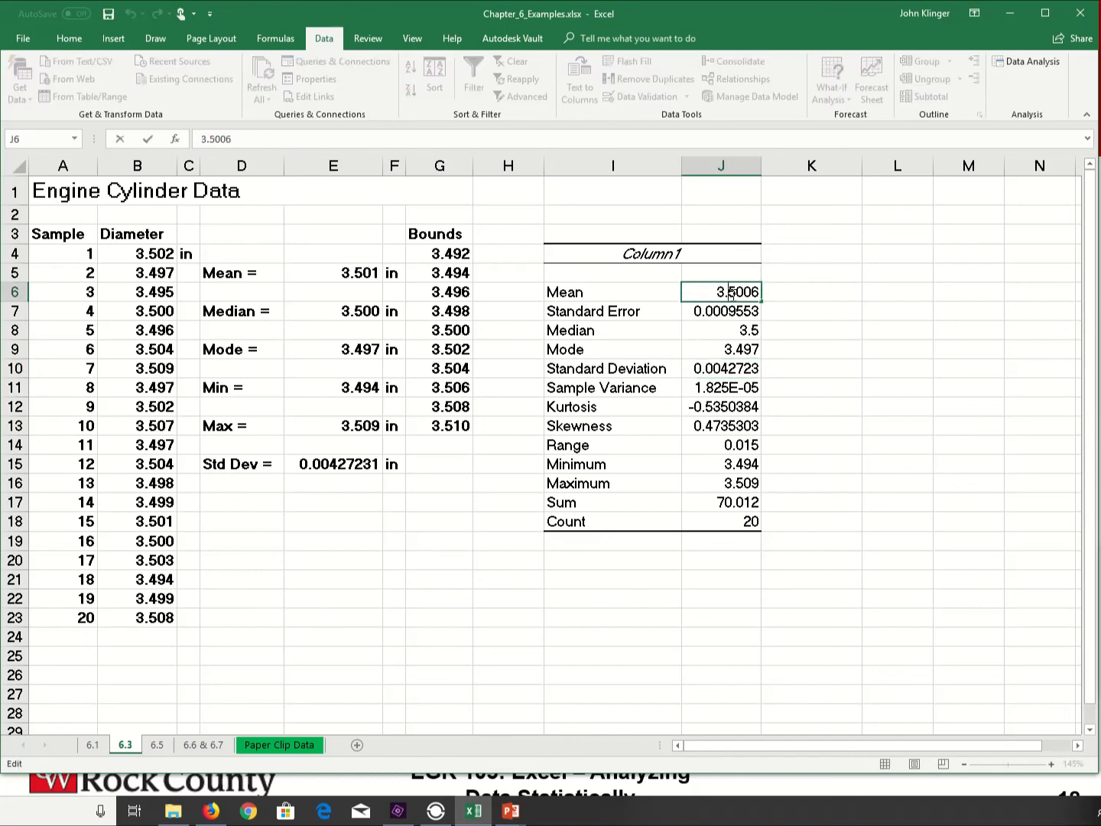
Step: Set the first sample's diameter in B4 to 20 to test which statistics recalculate, and undo that change
click(155, 253)
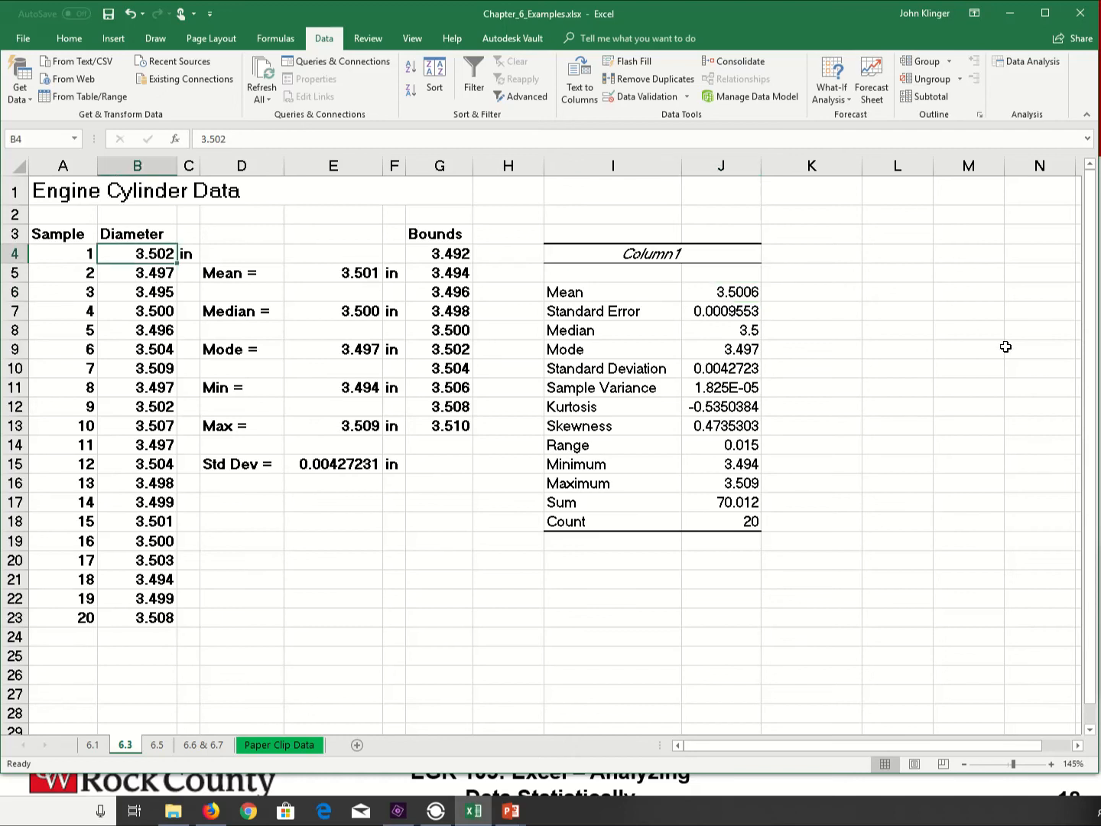
text(20)
key(Return)
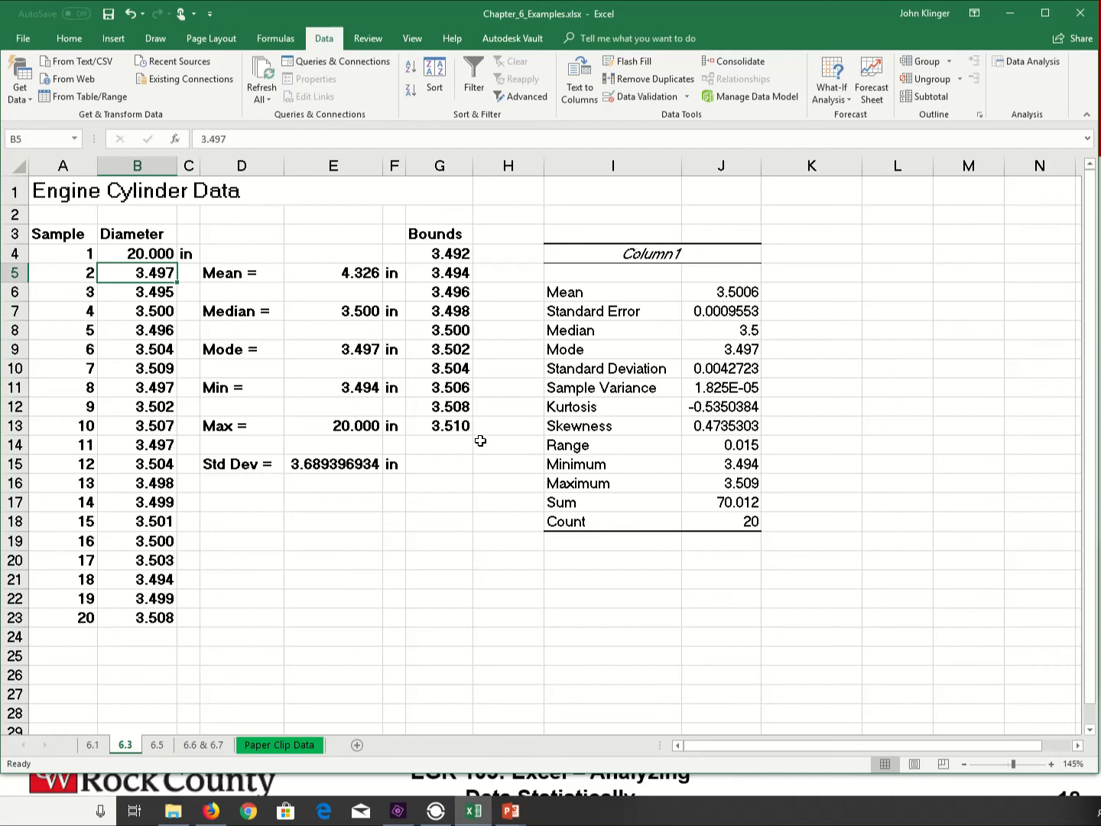
key(ctrl+z)
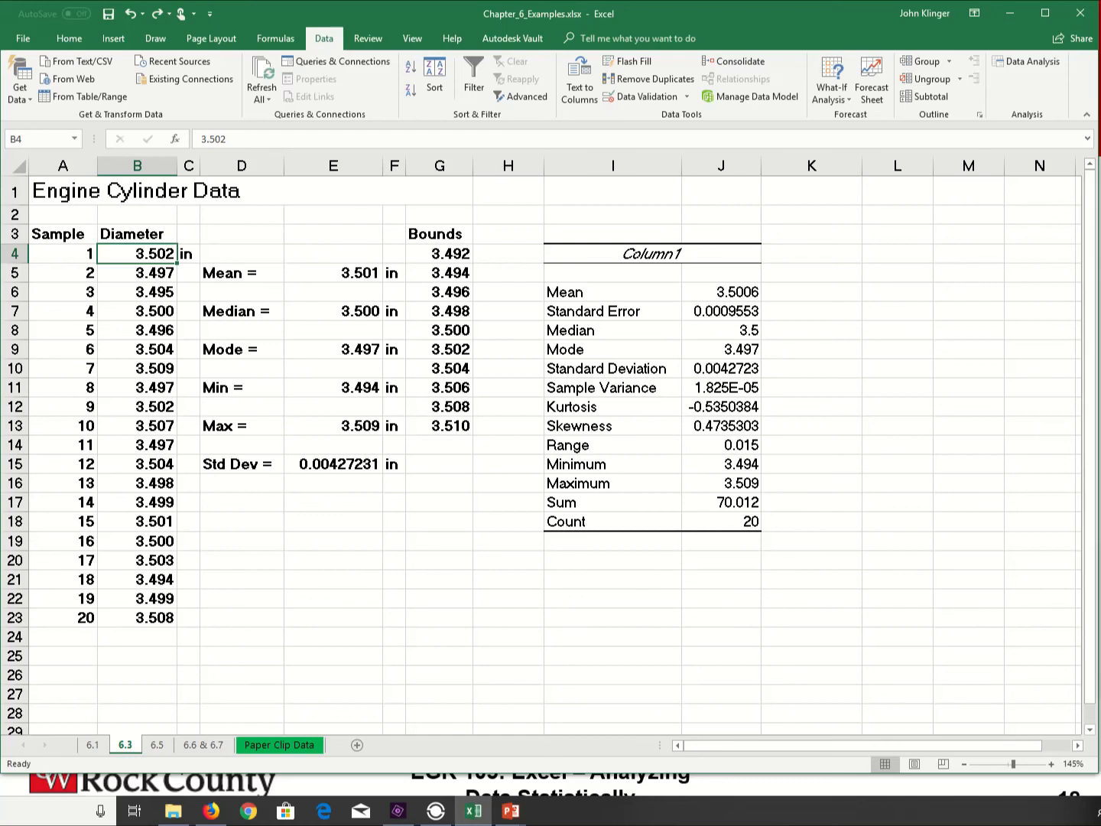
Step: Switch to the PowerPoint slideshow to view the slides on plotting data
key(alt+Tab)
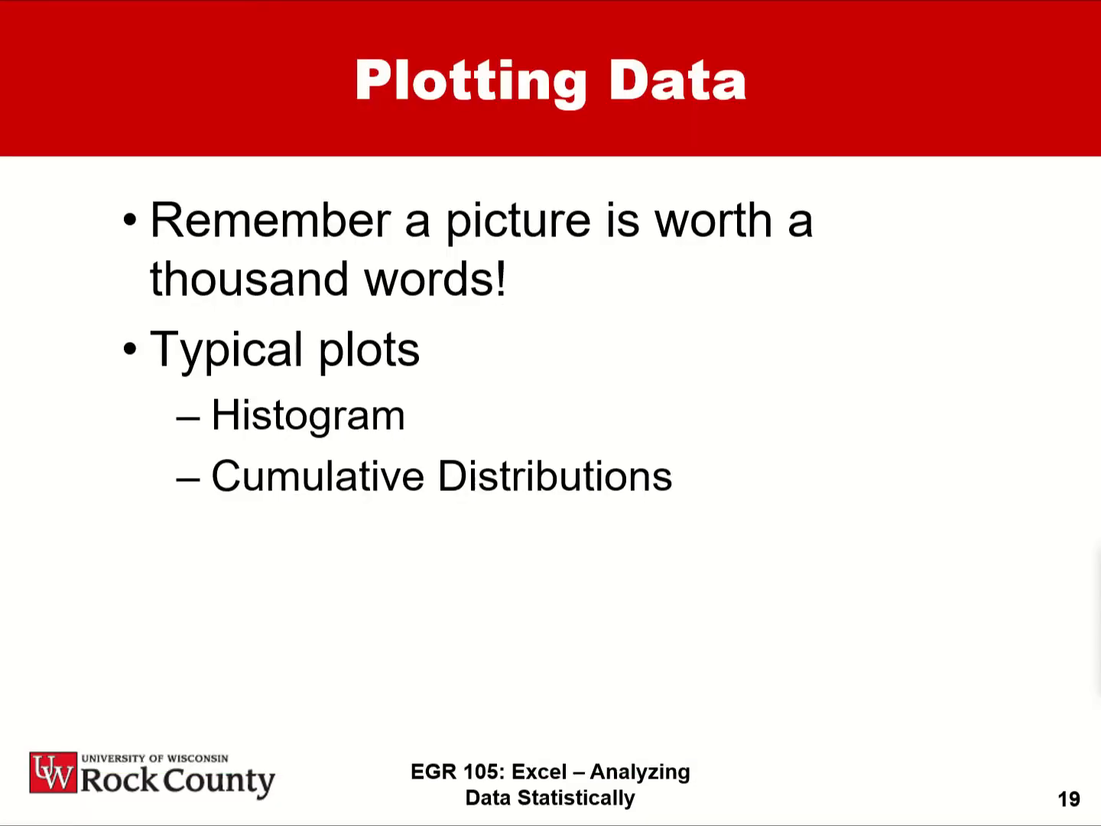
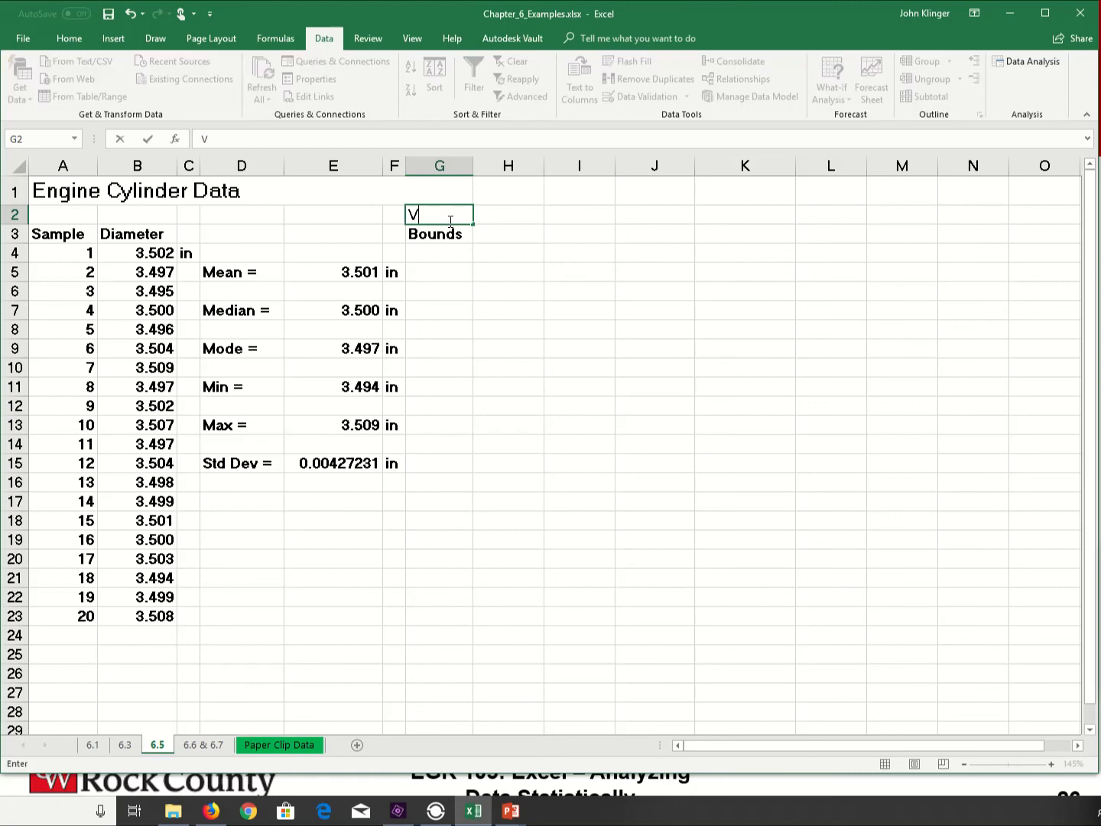
Step: On sheet 6.5, enter the heading Bins in G2 and the first bound 3.492 in G4, and check it against the minimum in E11
text(Bin)
key(Return)
key(Return)
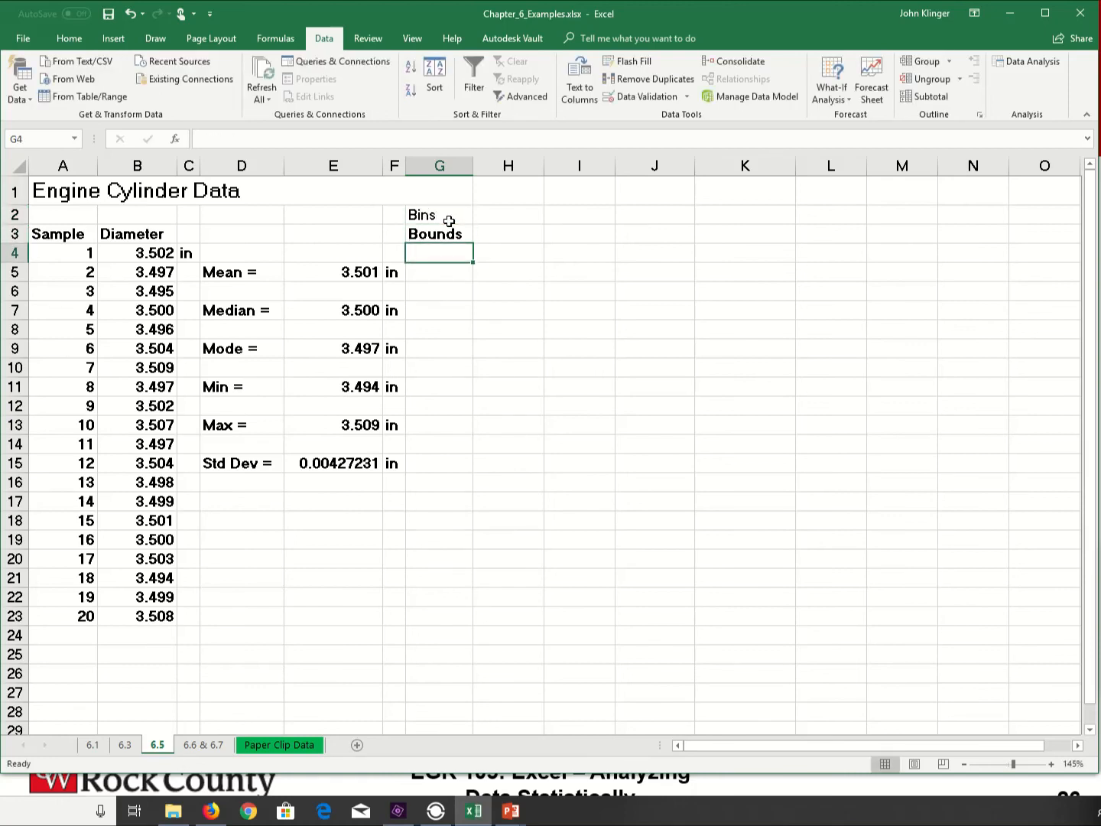
text(3)
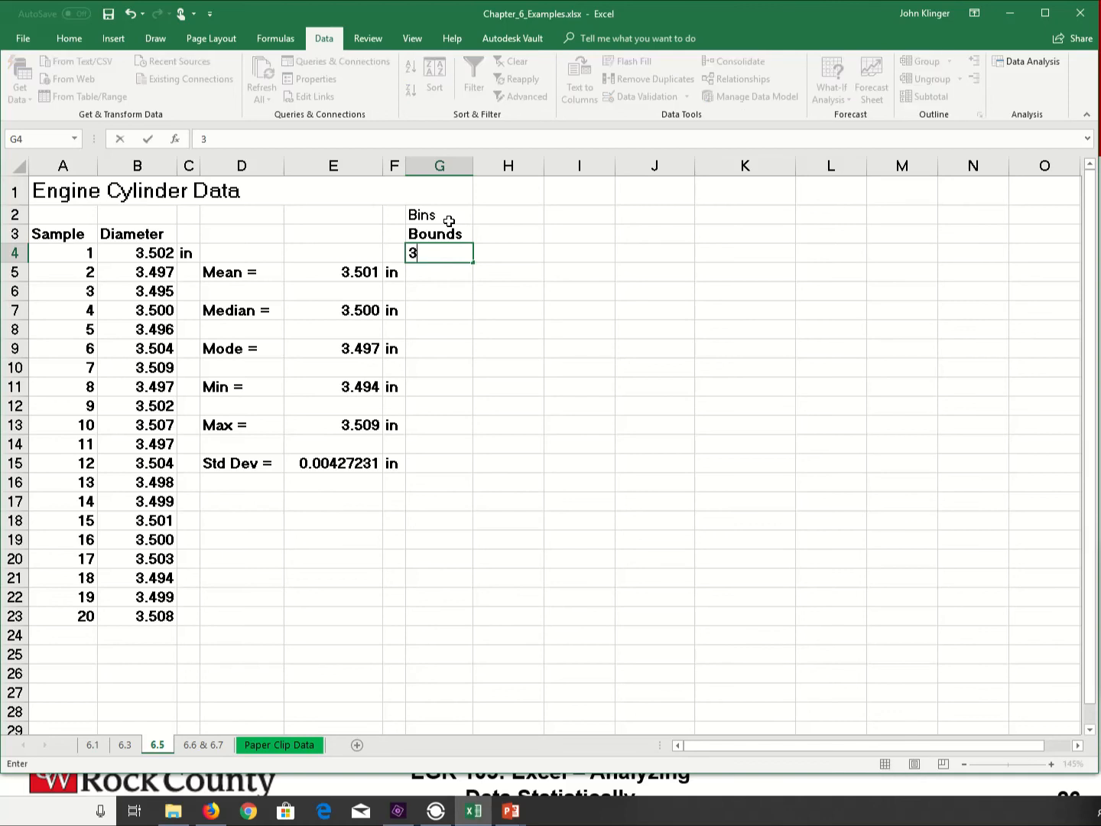
text(.492)
key(Return)
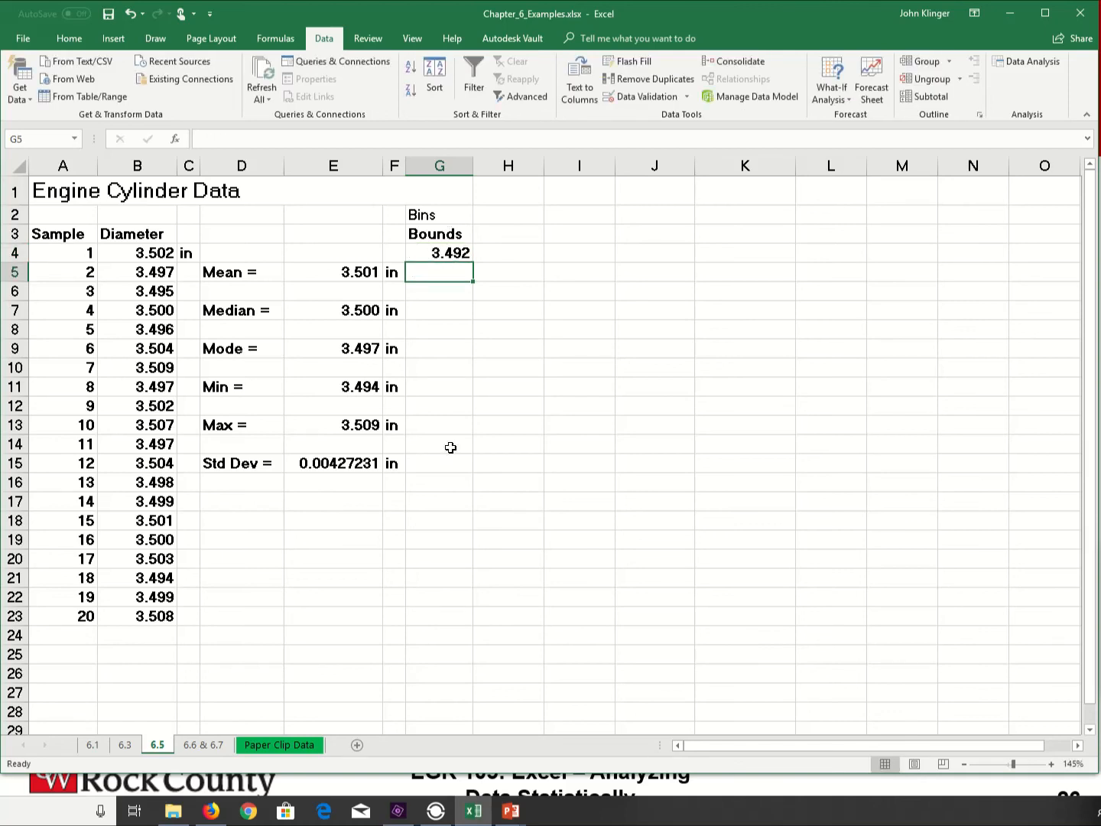
click(366, 396)
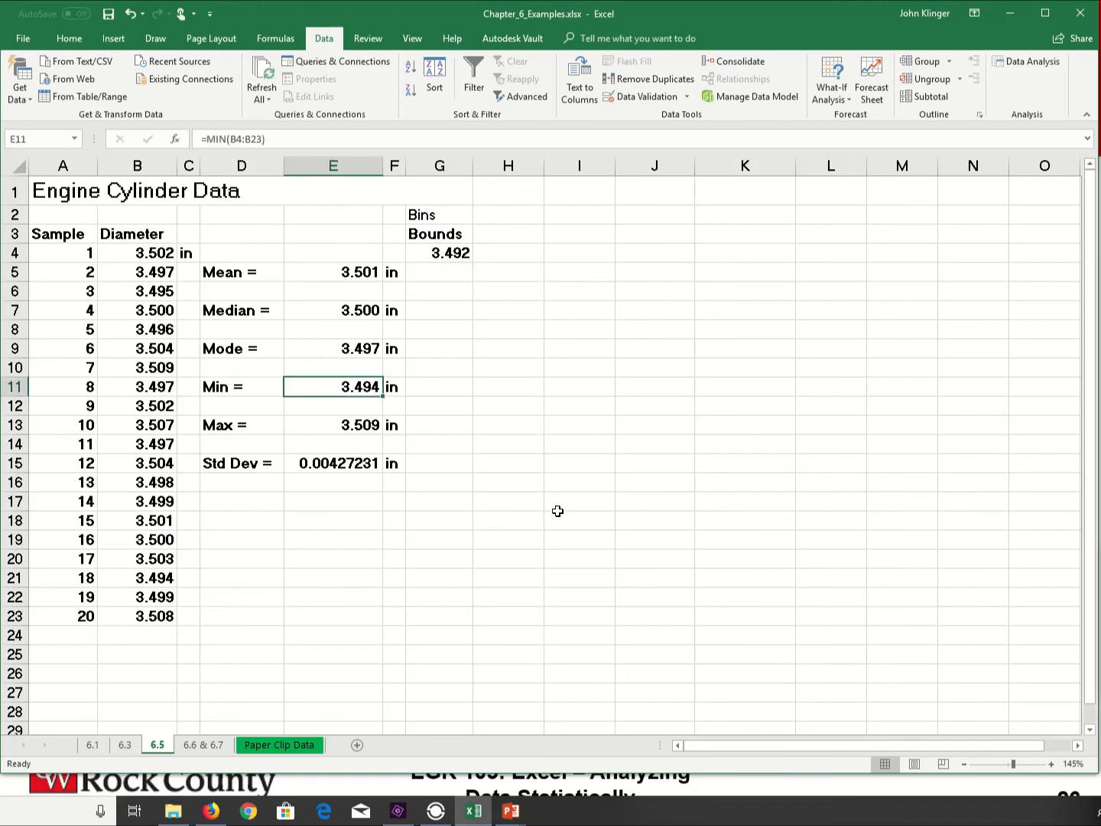
Step: Enter the second bin bound 3.494 in G5 and extend the series from G4:G5 down to 3.510 in G13
click(457, 269)
text(3)
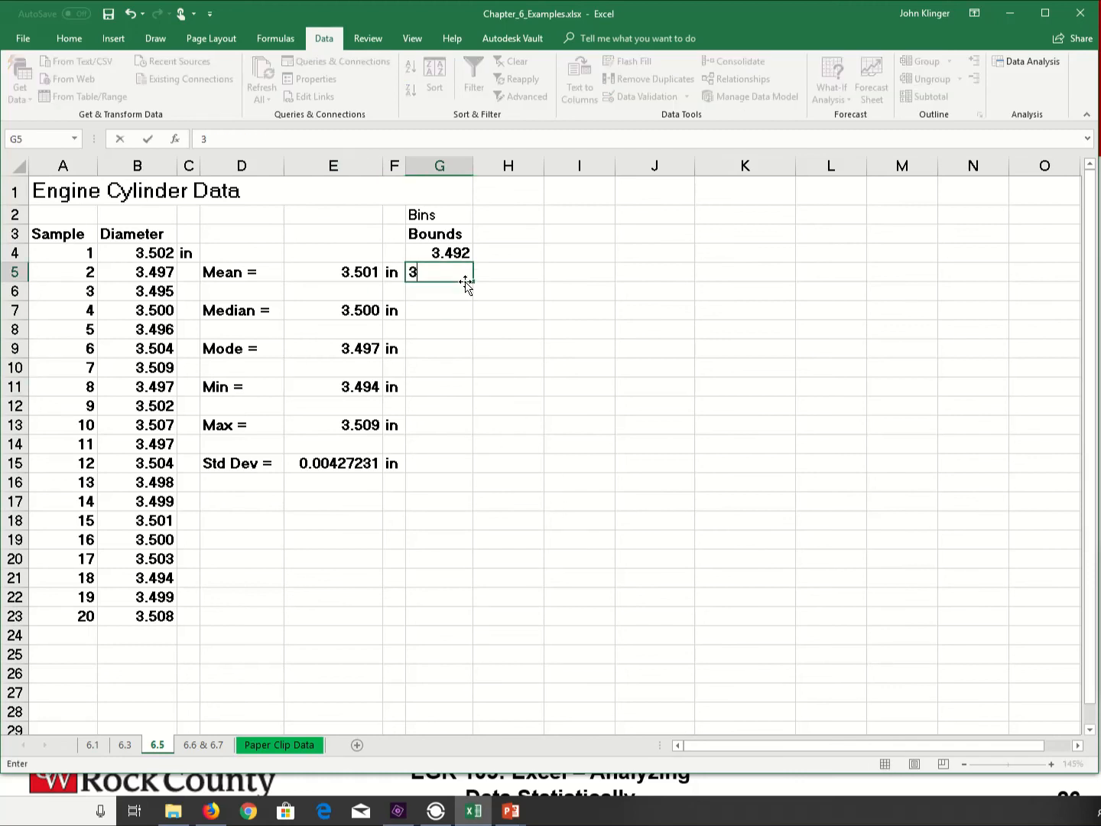
text(.494)
key(Return)
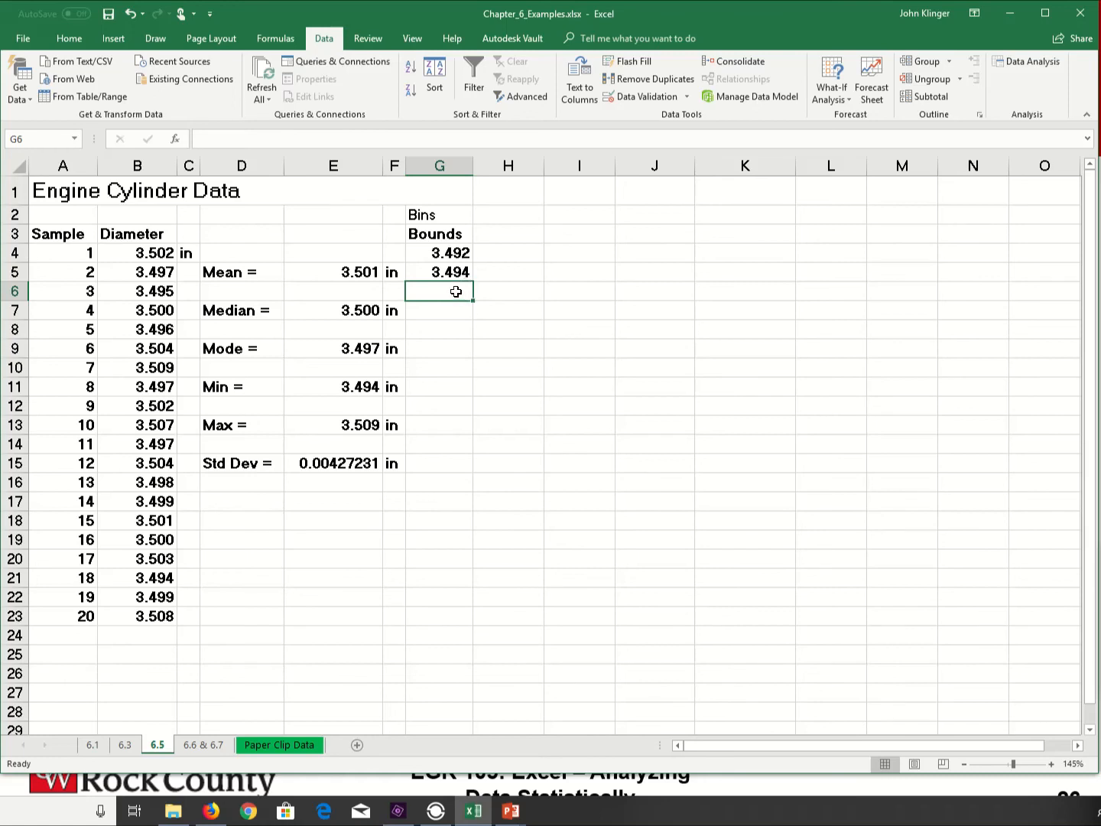
drag(451, 253, 454, 431)
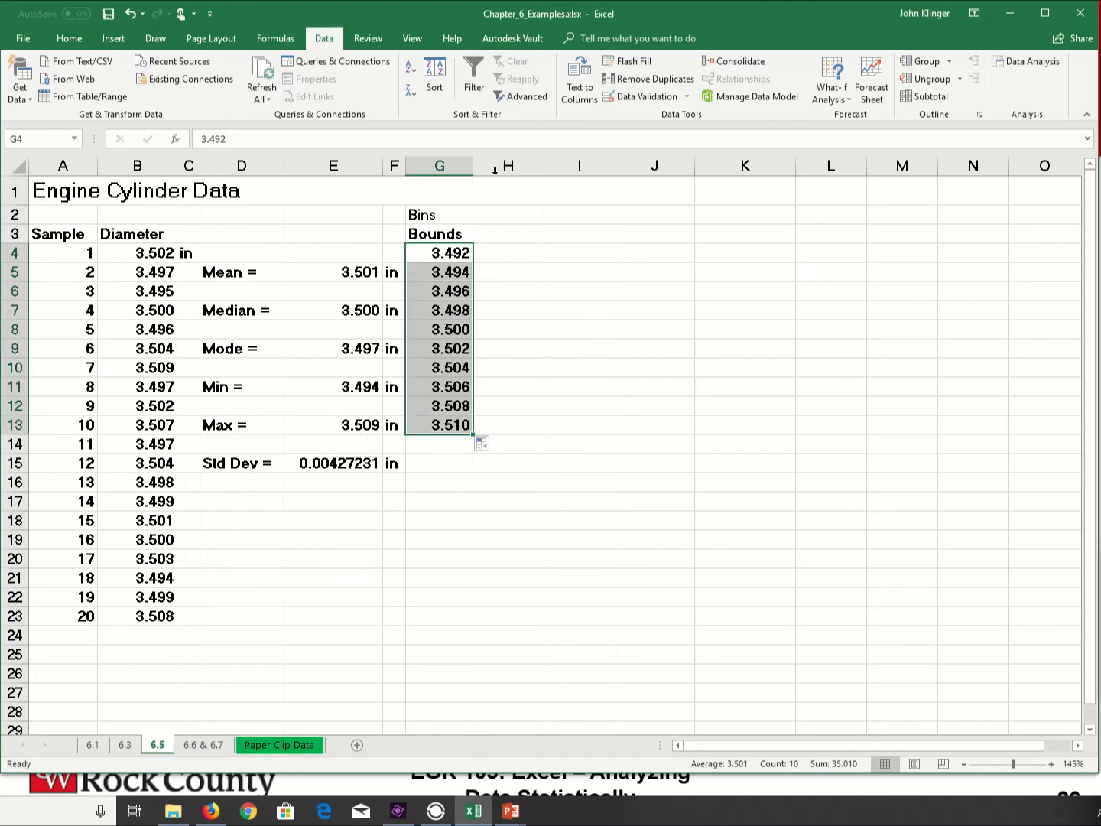
click(458, 388)
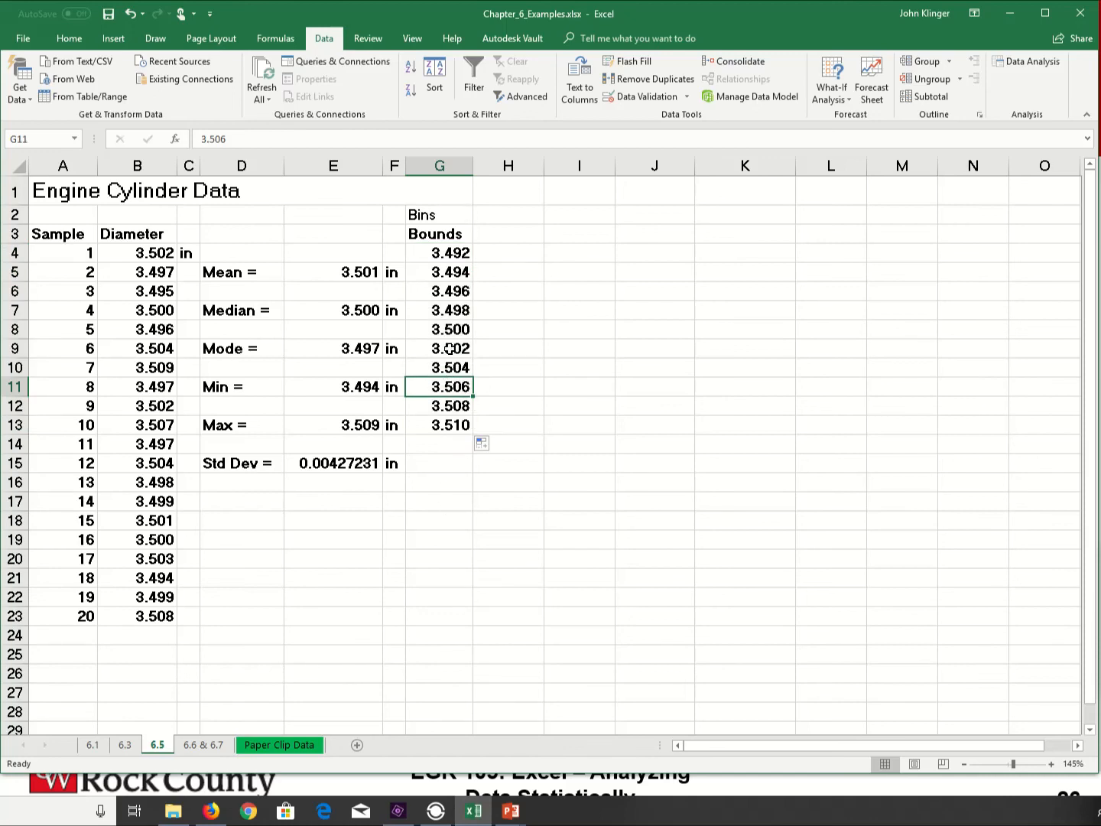
click(450, 256)
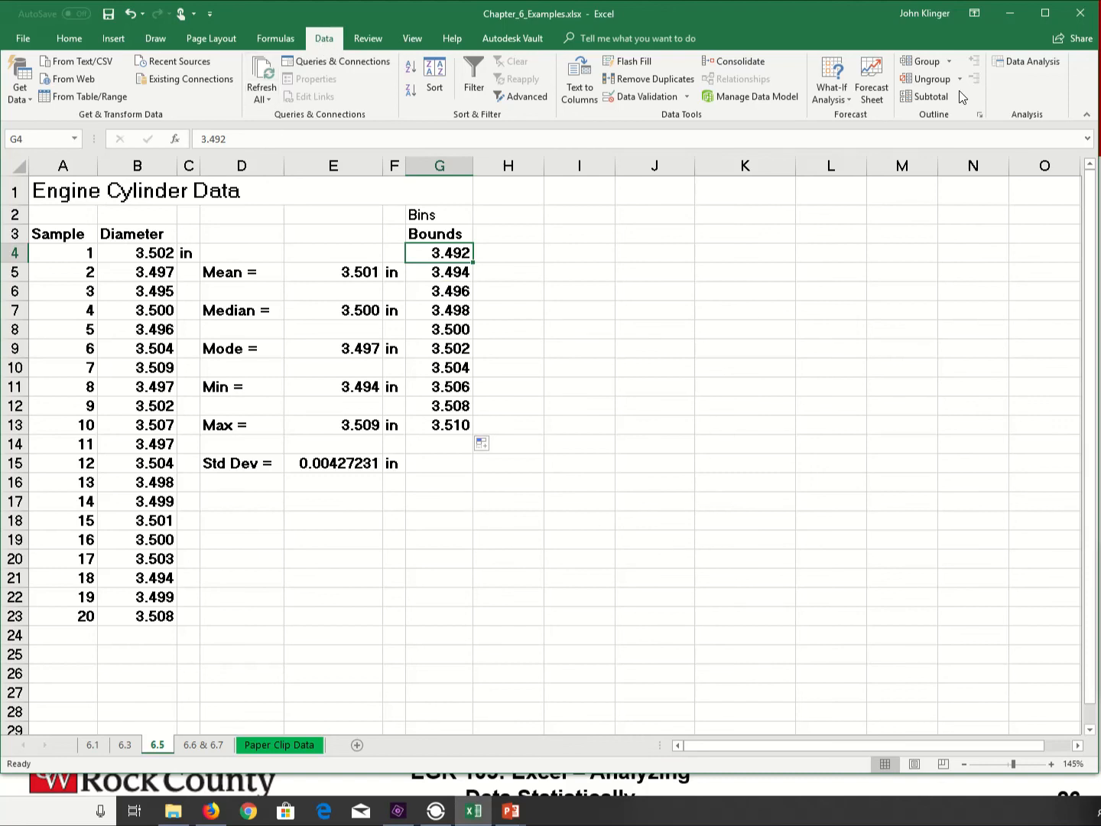
Step: Start the Histogram tool from the Data Analysis tools
click(1033, 63)
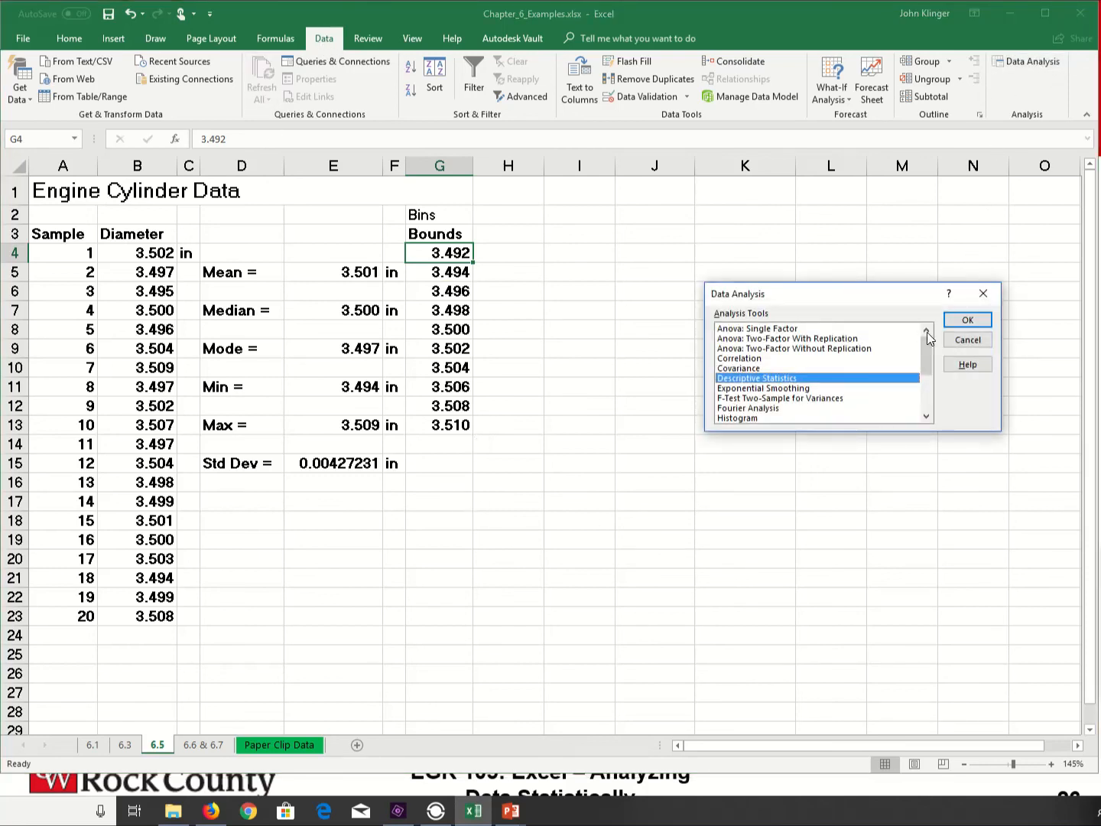
scroll(798, 403, down, 1)
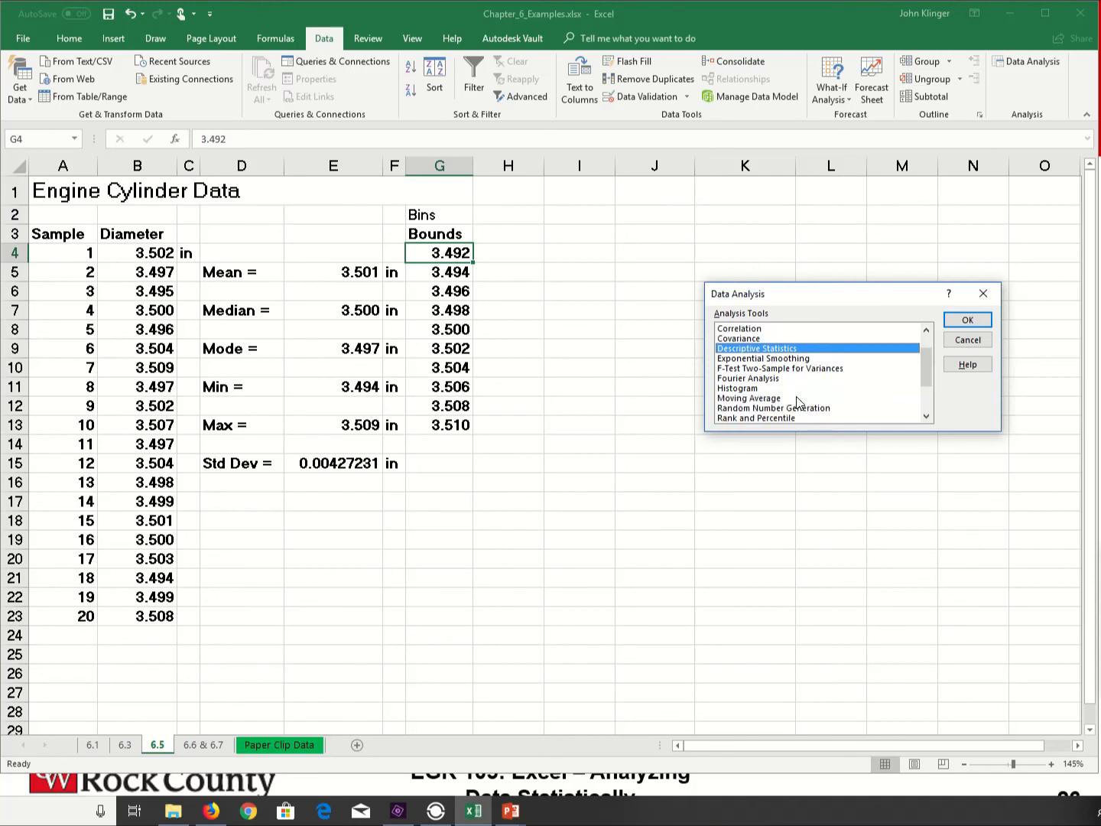
scroll(798, 402, down, 2)
scroll(792, 397, up, 2)
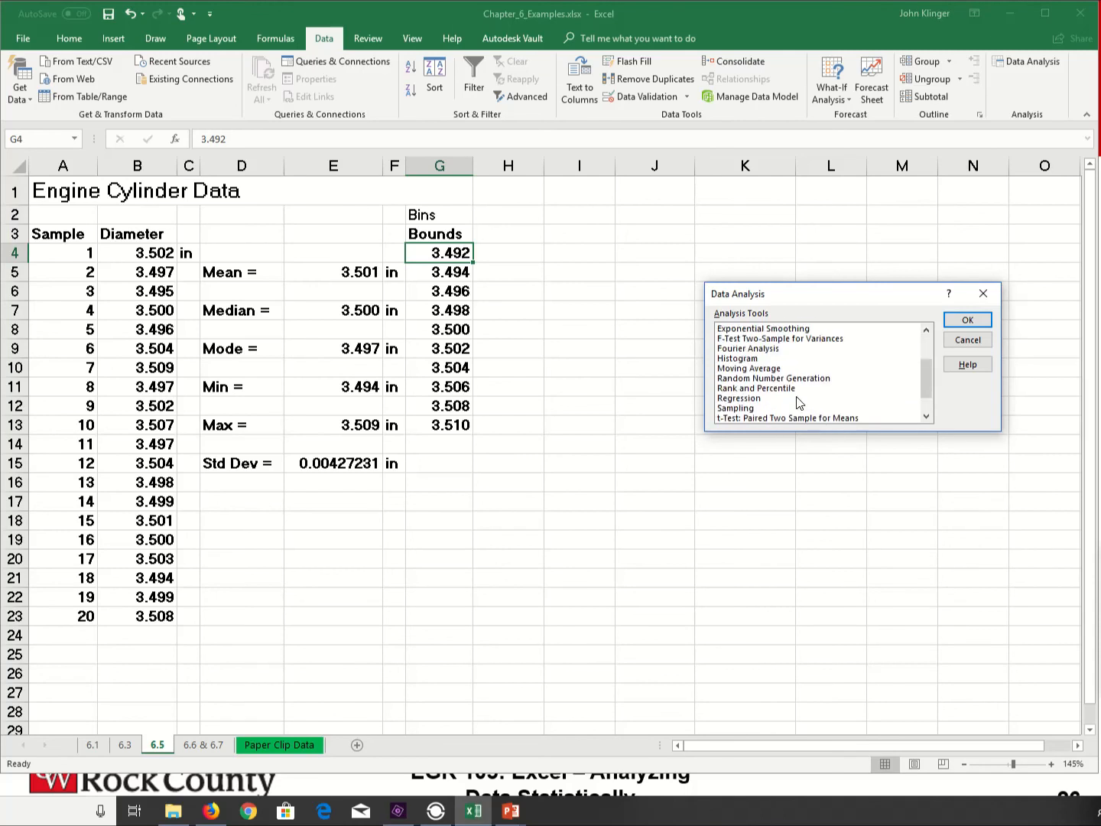
click(734, 389)
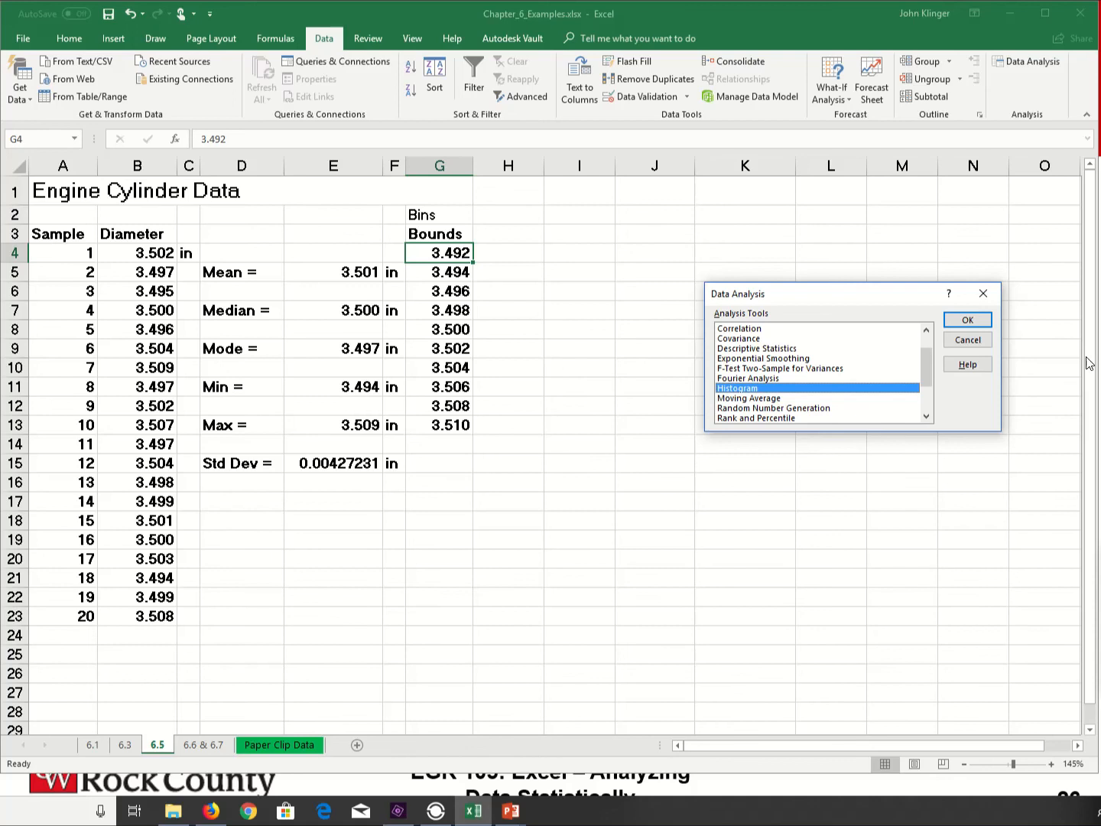
click(969, 324)
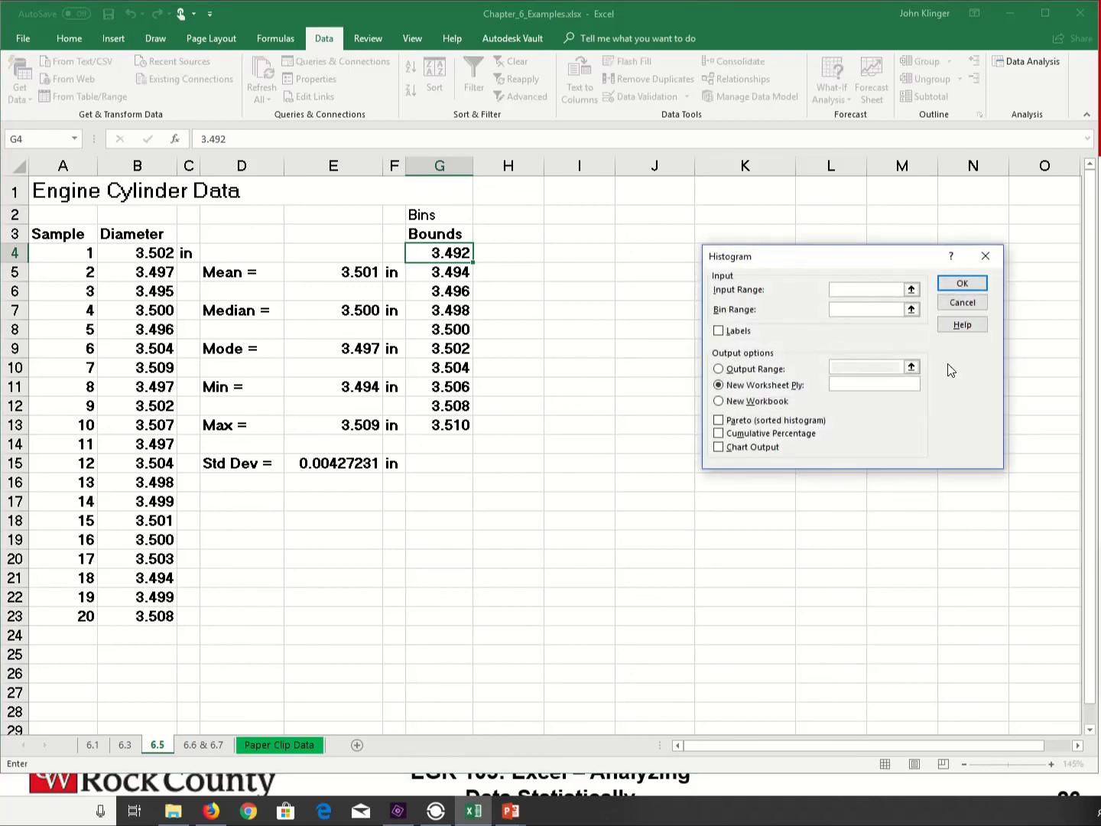
Step: Choose an output range on this sheet, and set the input range to B4:B23 and the bin range to G4:G13
click(720, 369)
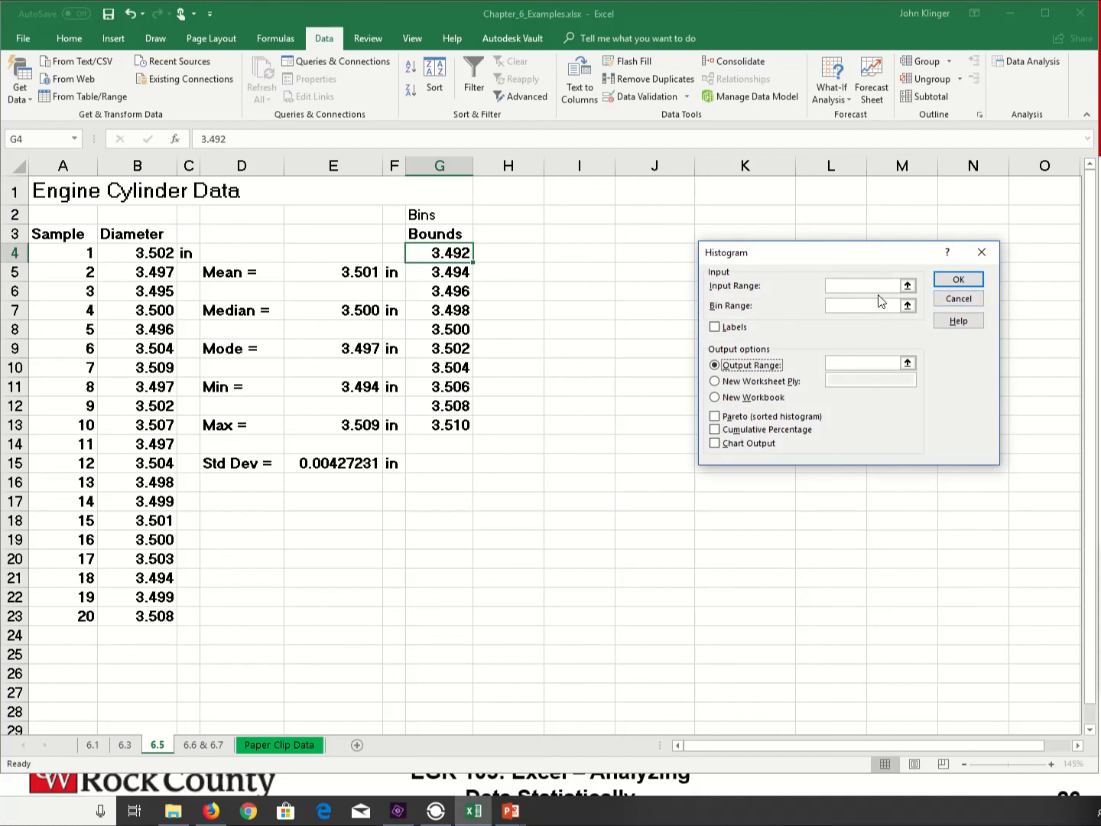
click(846, 286)
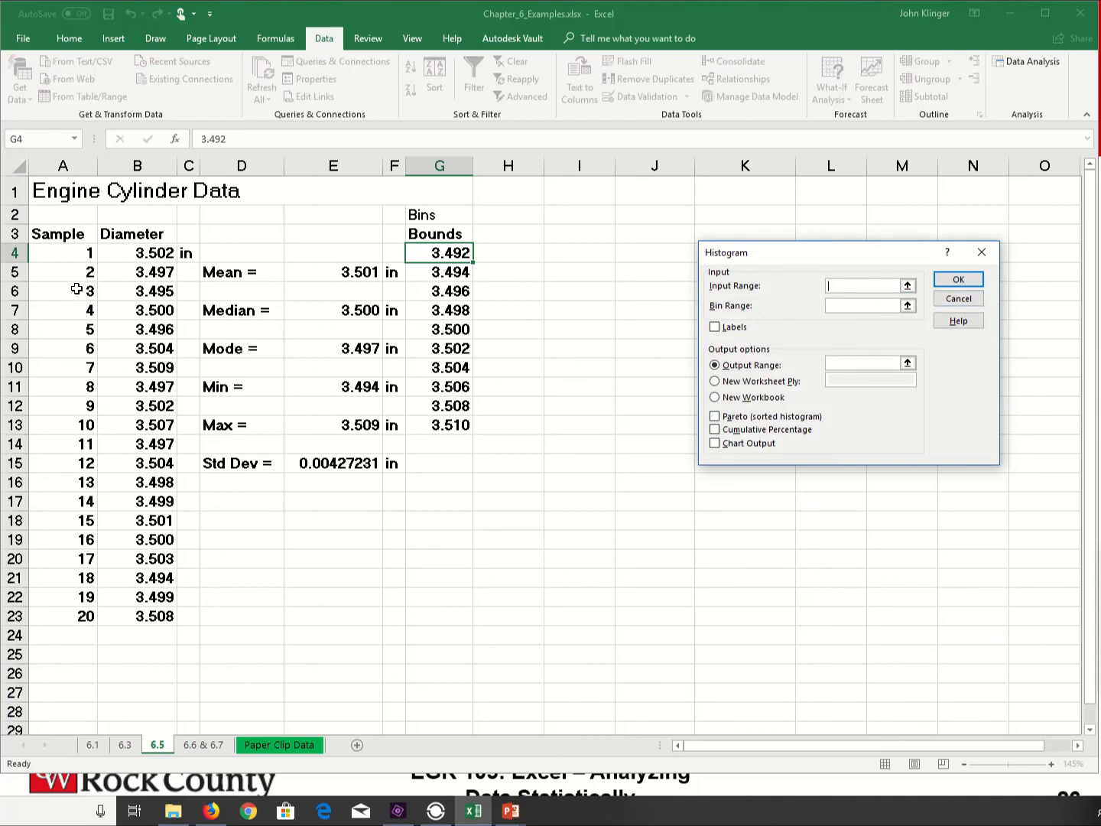
drag(157, 253, 141, 617)
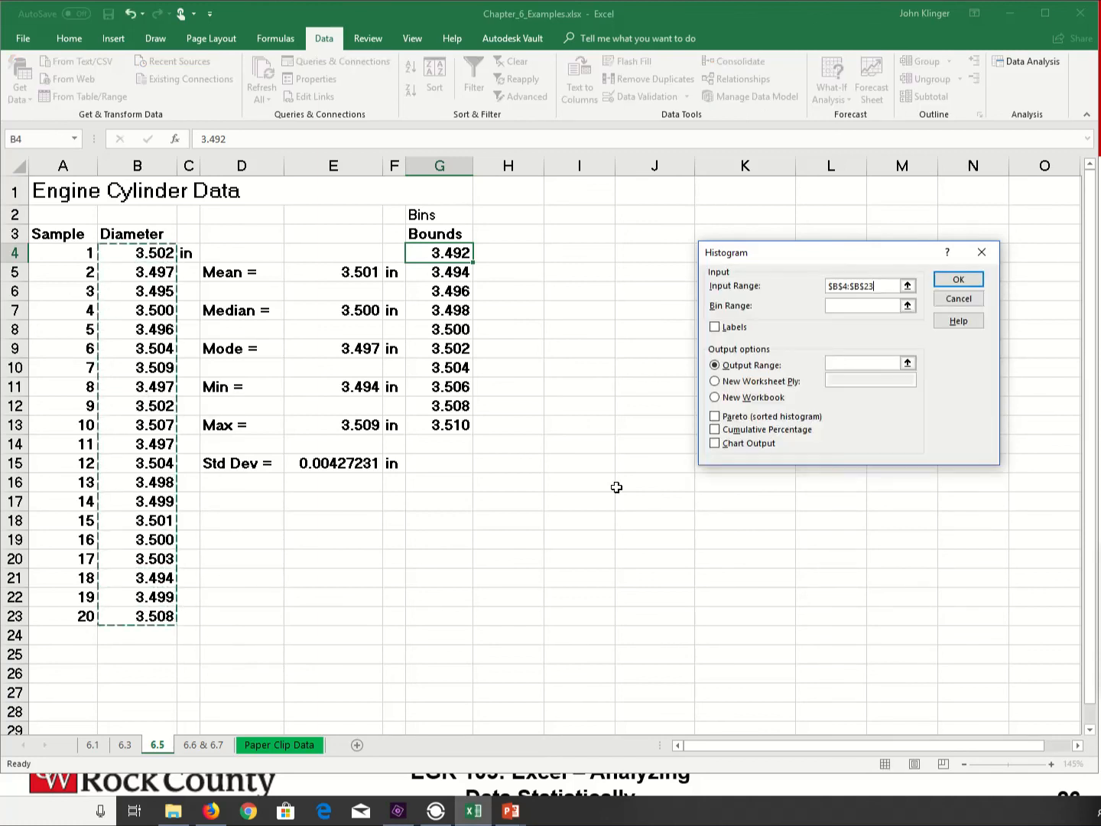
click(858, 305)
drag(445, 256, 432, 426)
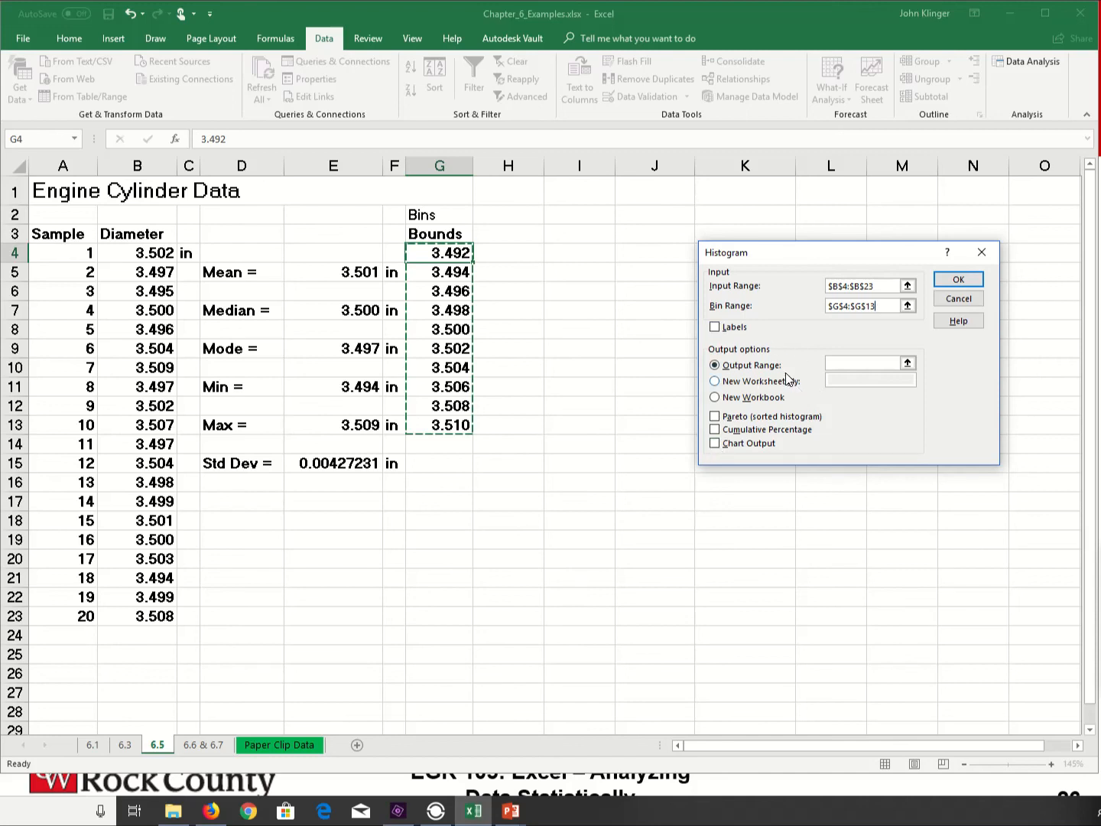
Step: Set the histogram's output range to I4:M18 and turn on Cumulative Percentage and Chart Output
click(854, 367)
drag(555, 233, 917, 510)
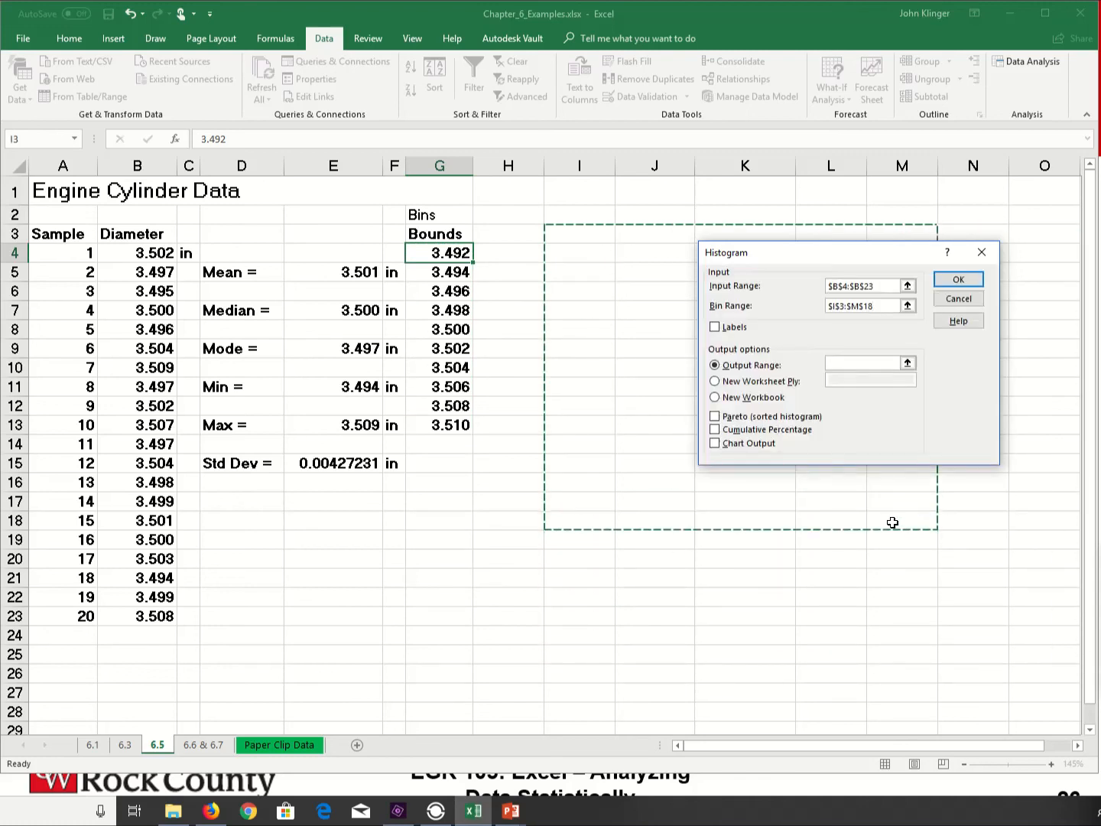
click(715, 430)
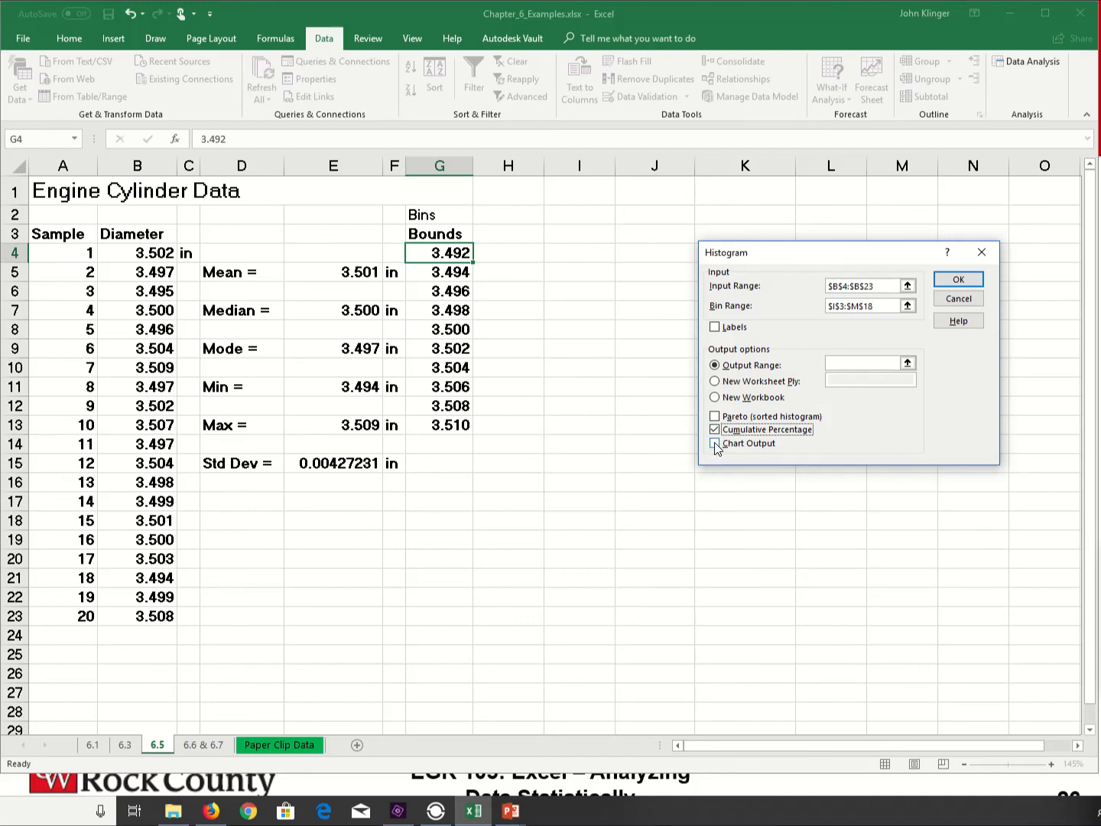
click(716, 444)
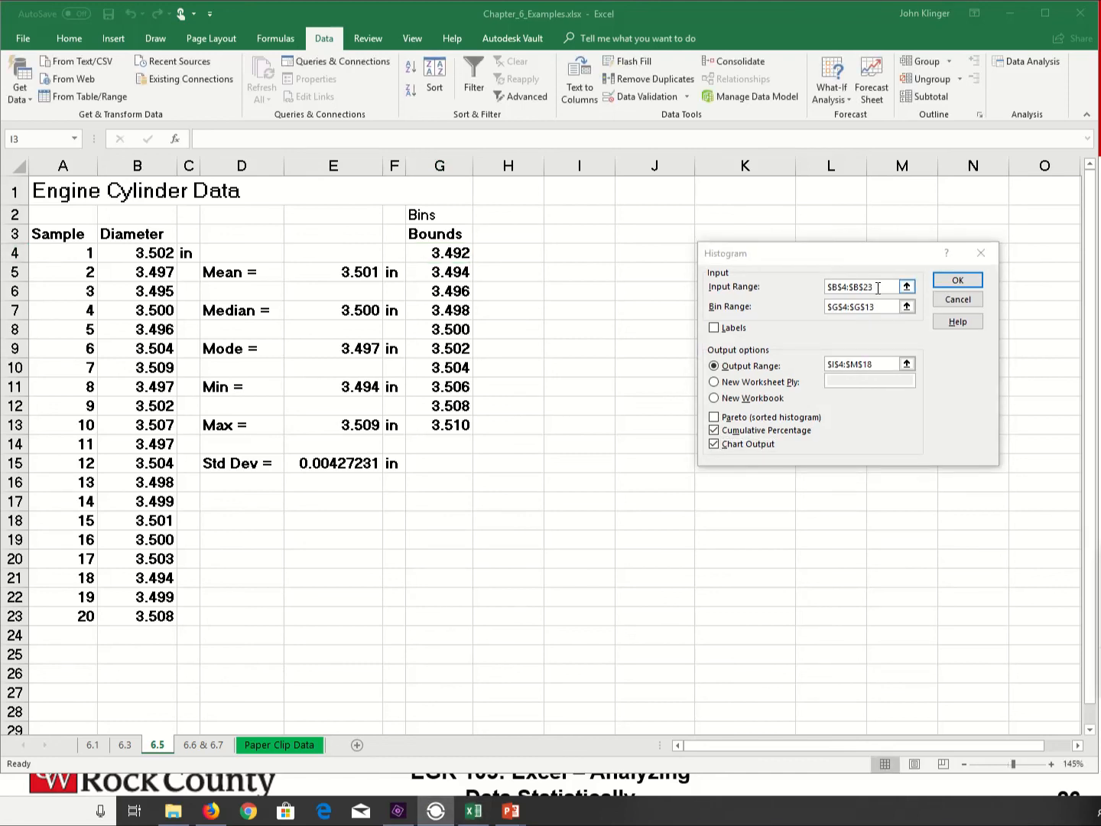
Step: Check the histogram's input, bin and output ranges, and generate the frequency table and chart
click(878, 287)
drag(878, 286, 813, 294)
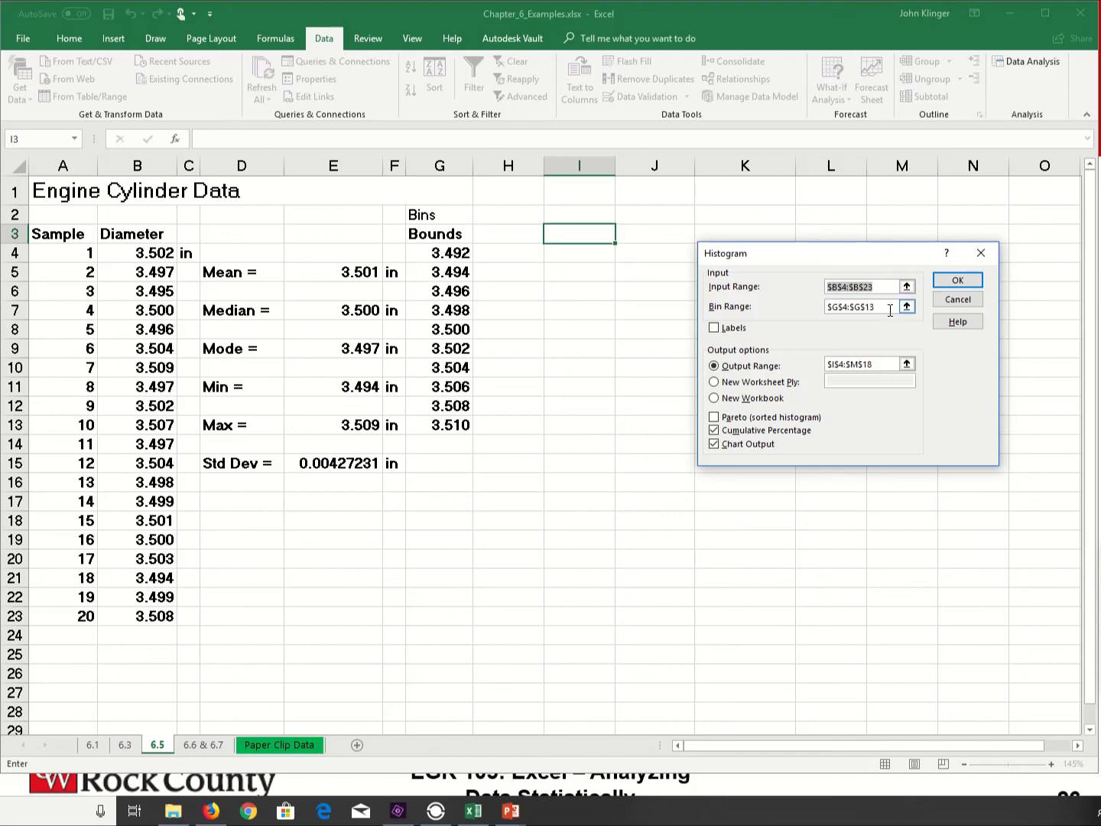
click(889, 308)
click(876, 288)
click(880, 307)
click(888, 368)
click(957, 288)
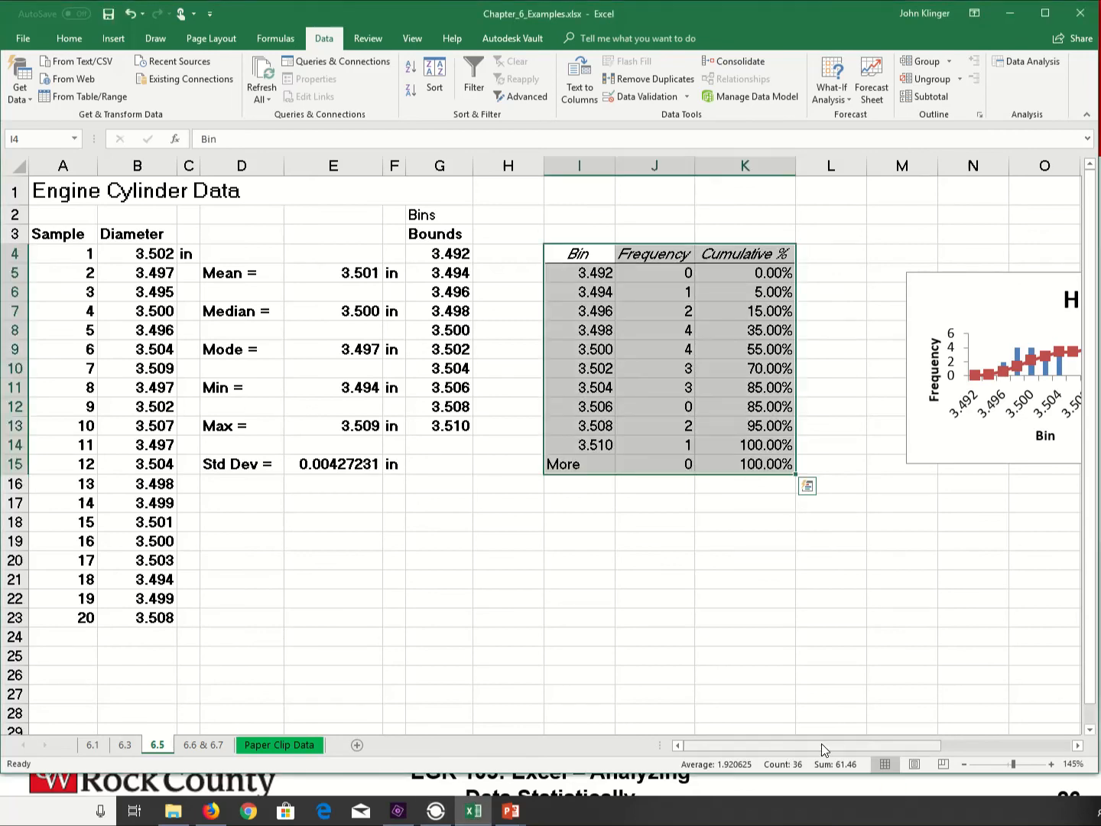
Step: Examine the generated Bin, Frequency and Cumulative % columns beside the histogram chart
drag(822, 744, 915, 747)
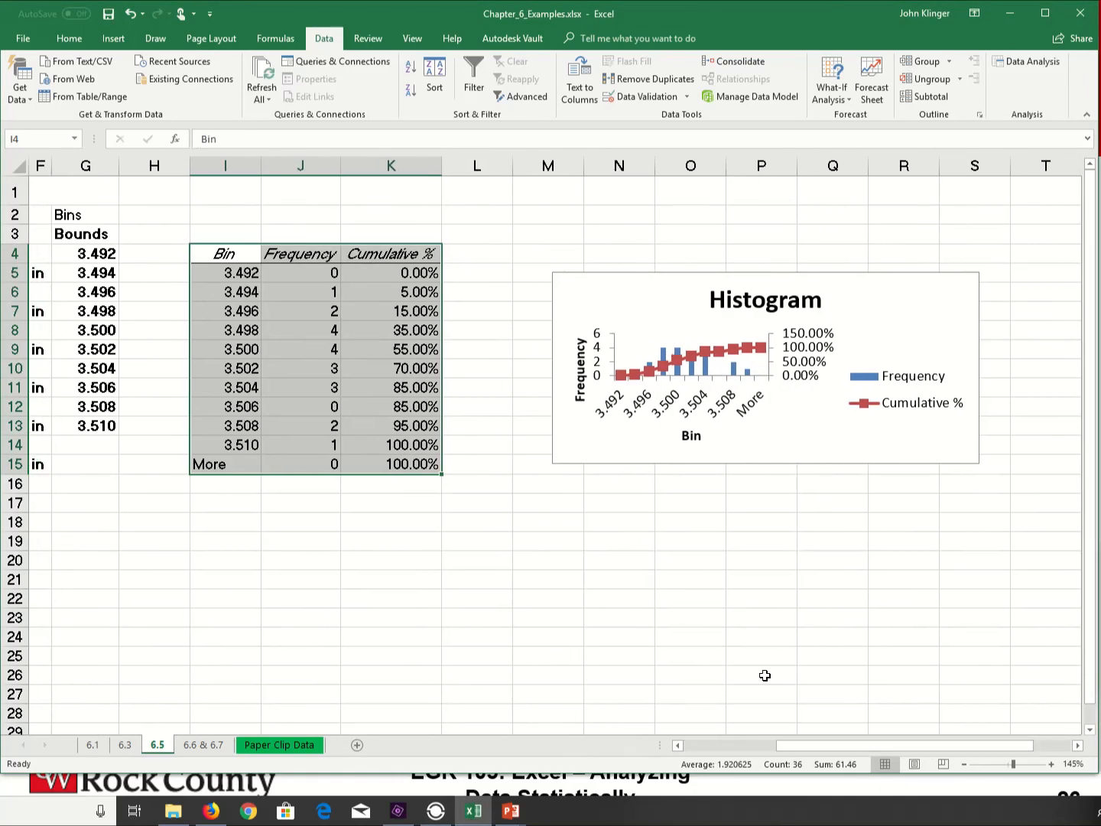
click(364, 366)
click(239, 272)
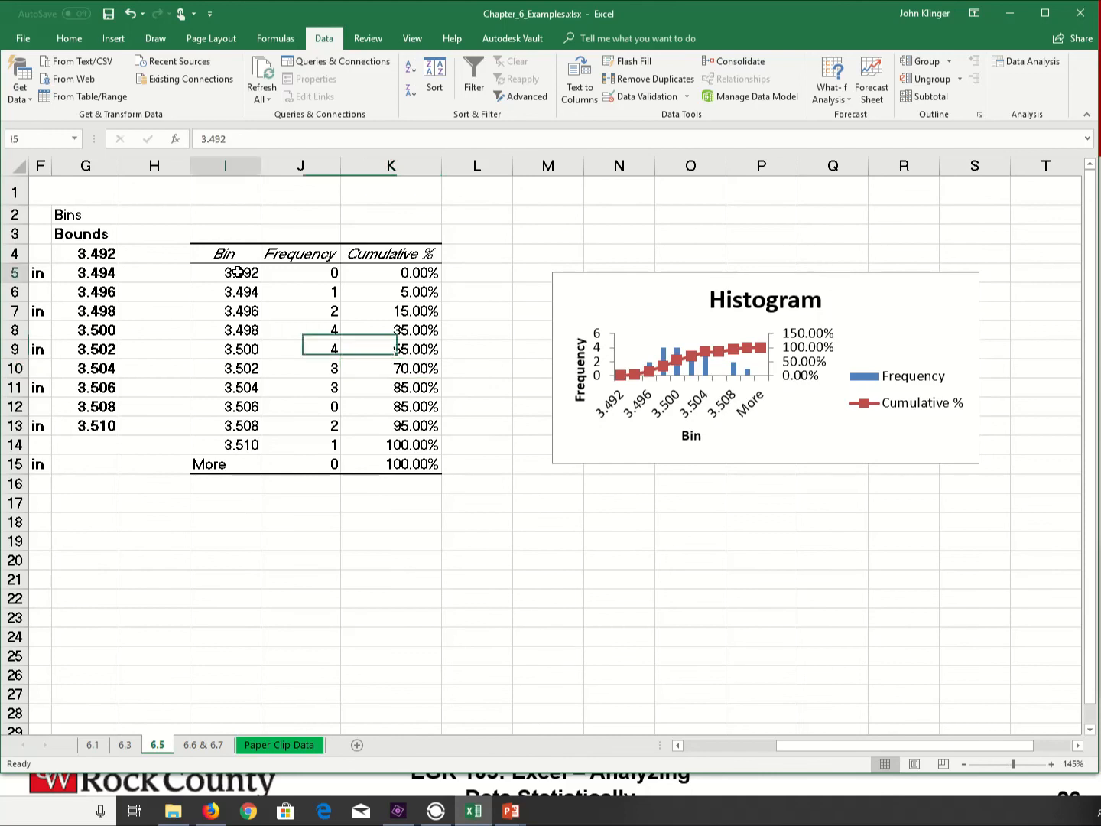
key(Down)
key(Down)
key(Down)
key(Down)
key(Down)
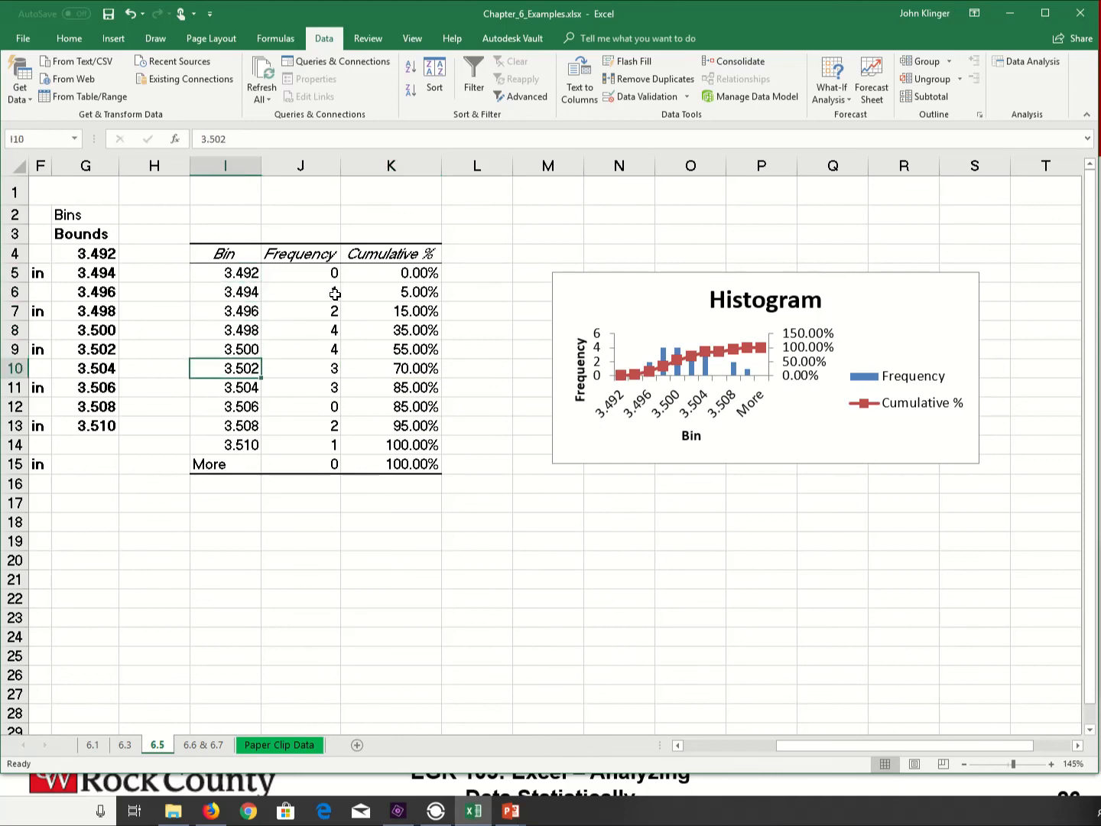
click(335, 277)
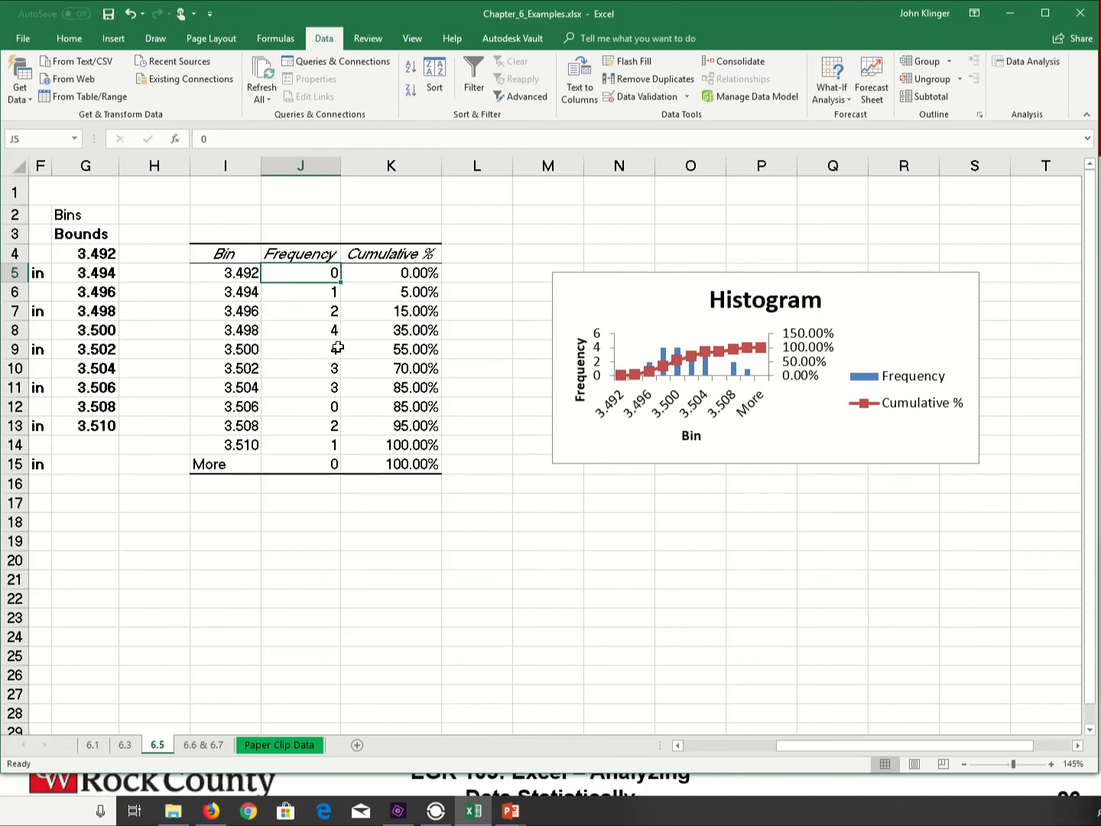
click(419, 272)
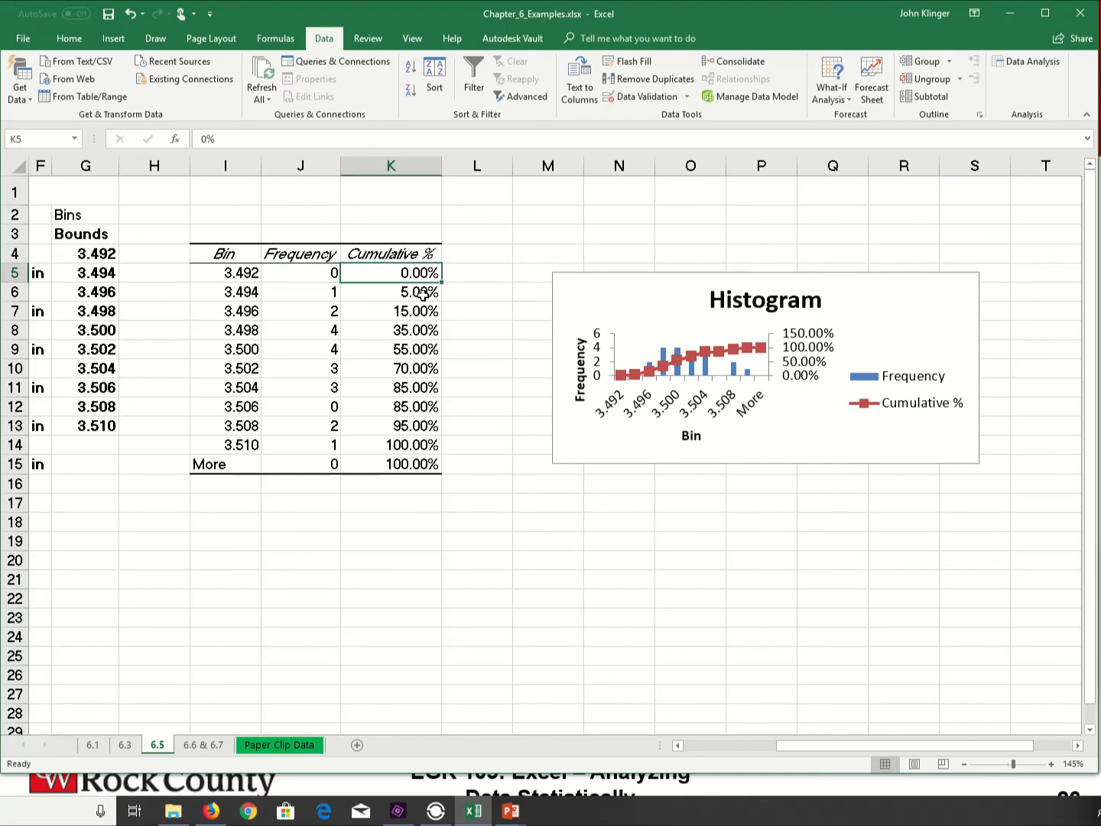
click(423, 295)
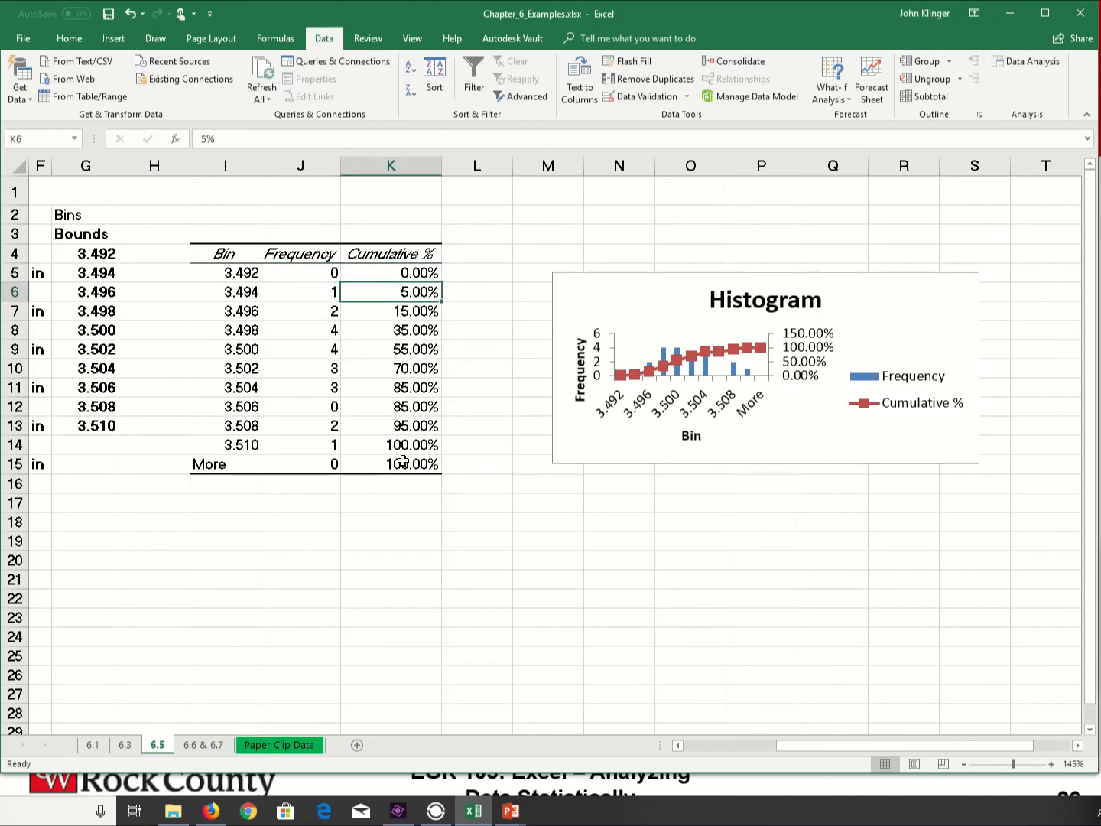
Step: Enlarge the histogram chart to cover about J2 to S26
click(581, 453)
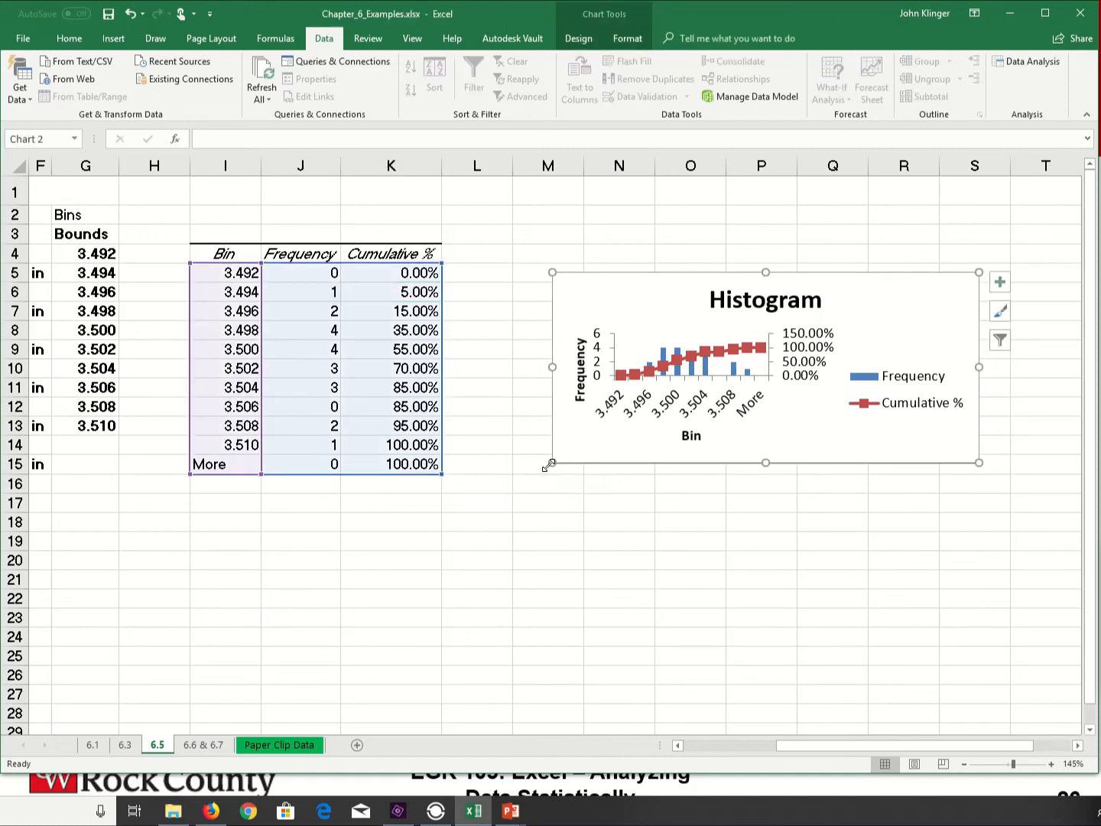
drag(548, 463, 483, 685)
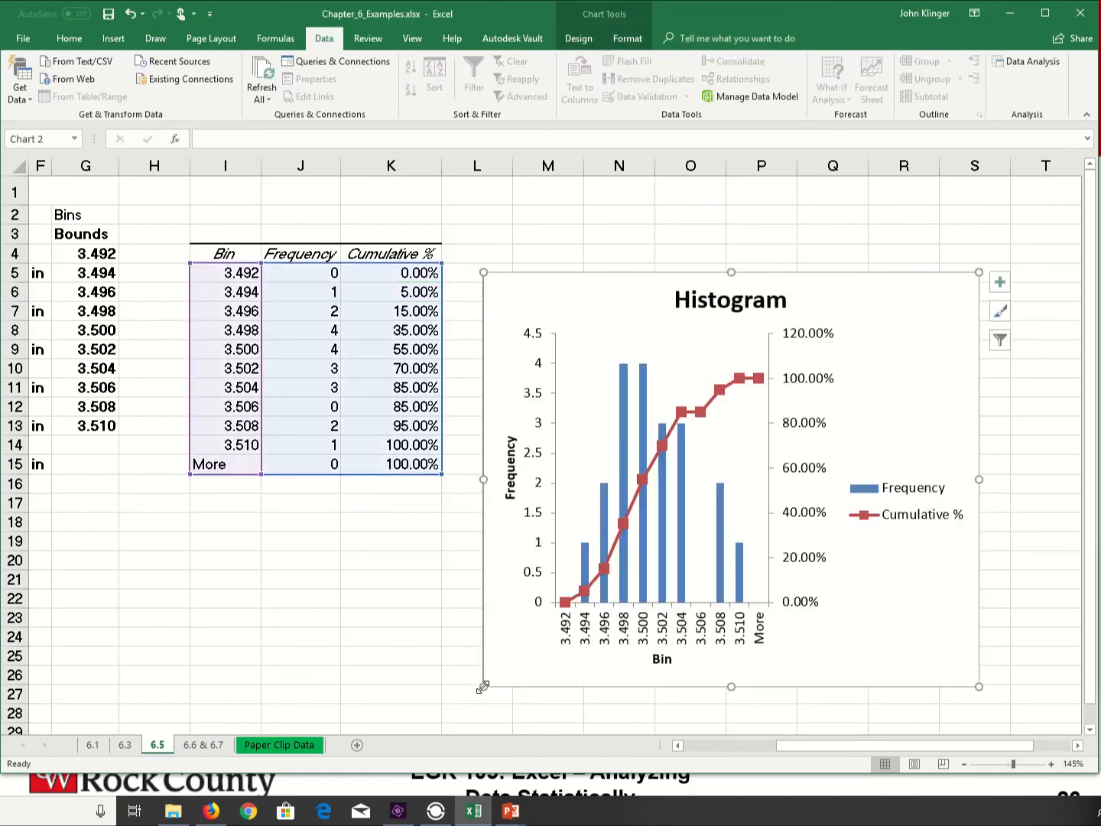
drag(484, 272, 260, 210)
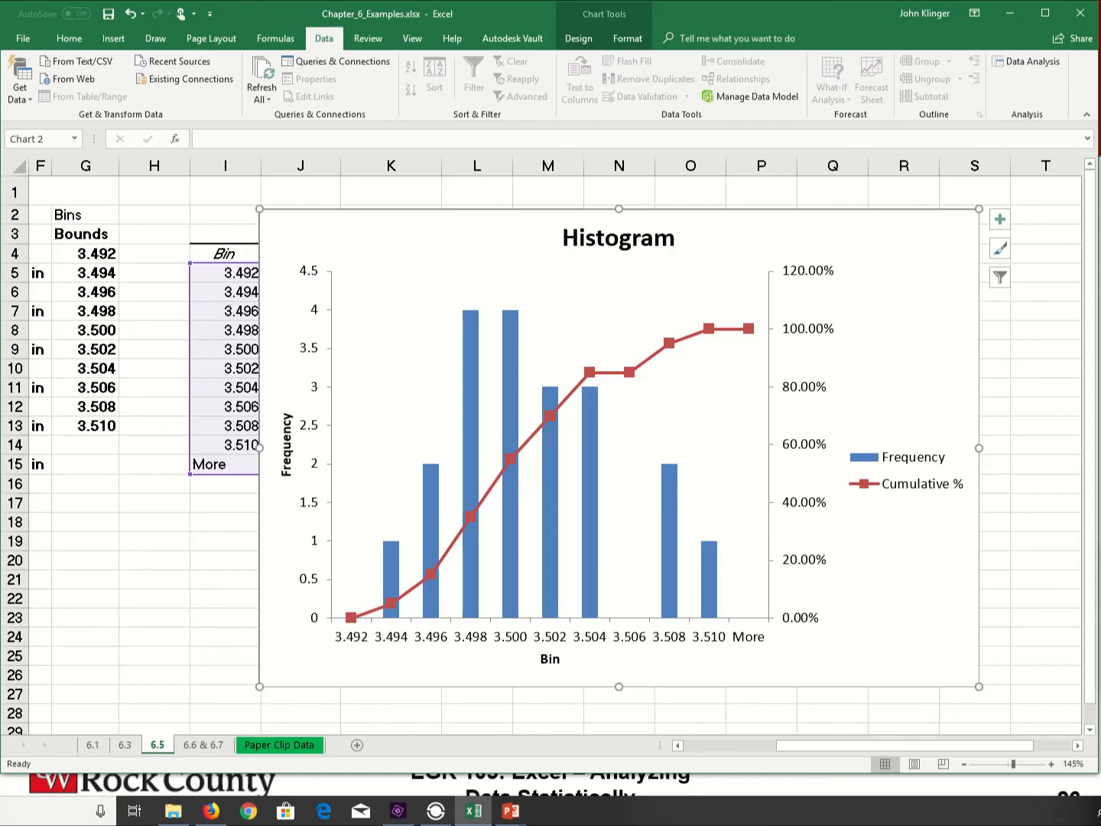
Step: Switch to the PowerPoint slideshow and advance to slide 28, the Cumulative Distribution chart
key(alt+Tab)
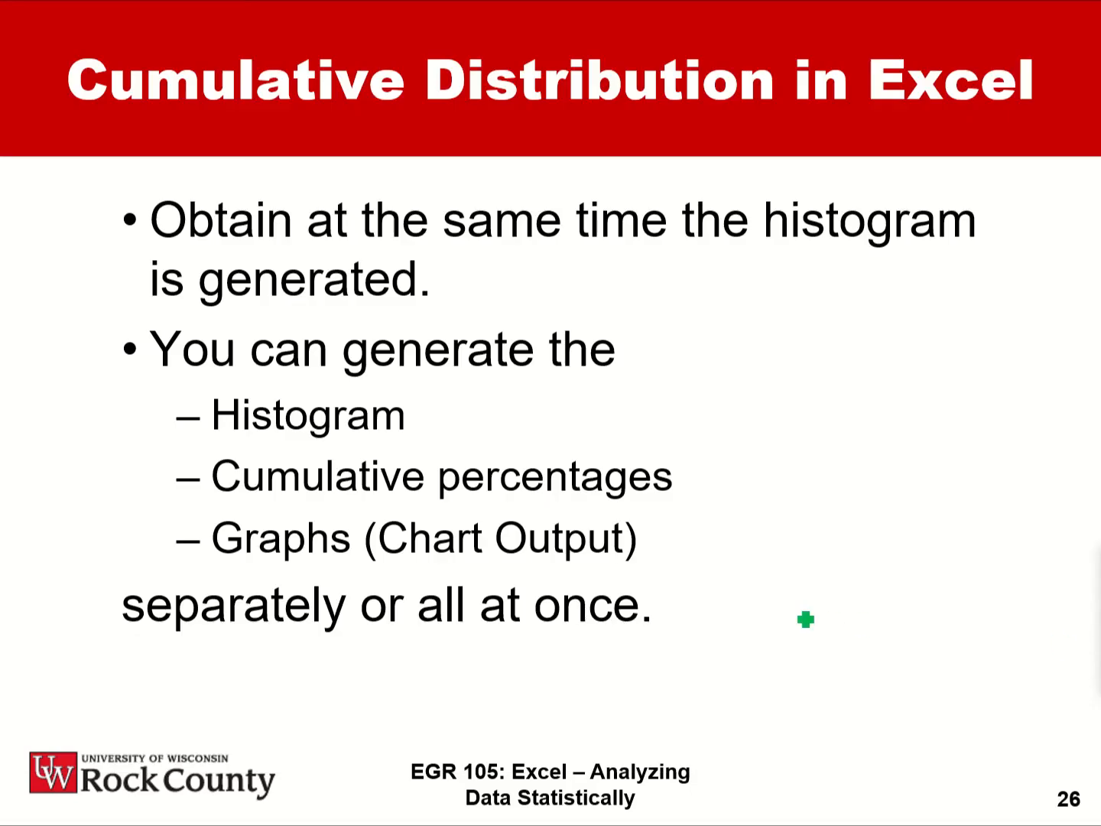
click(806, 619)
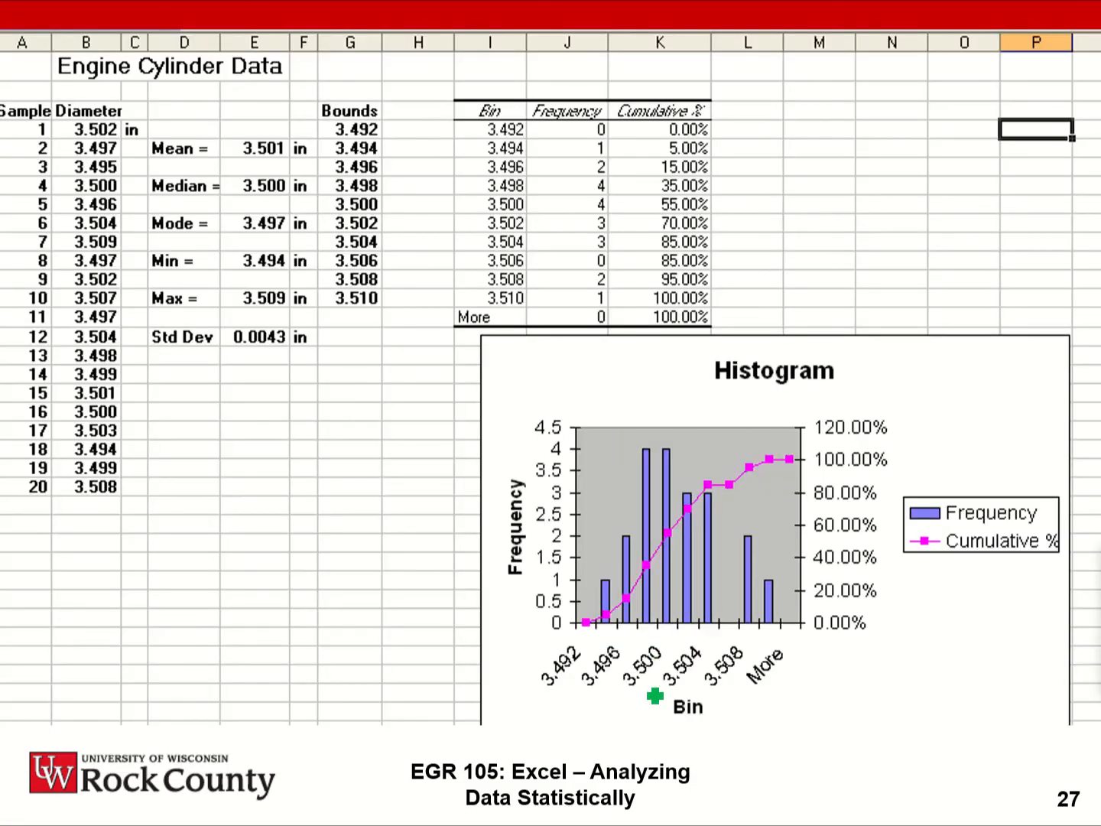
click(702, 659)
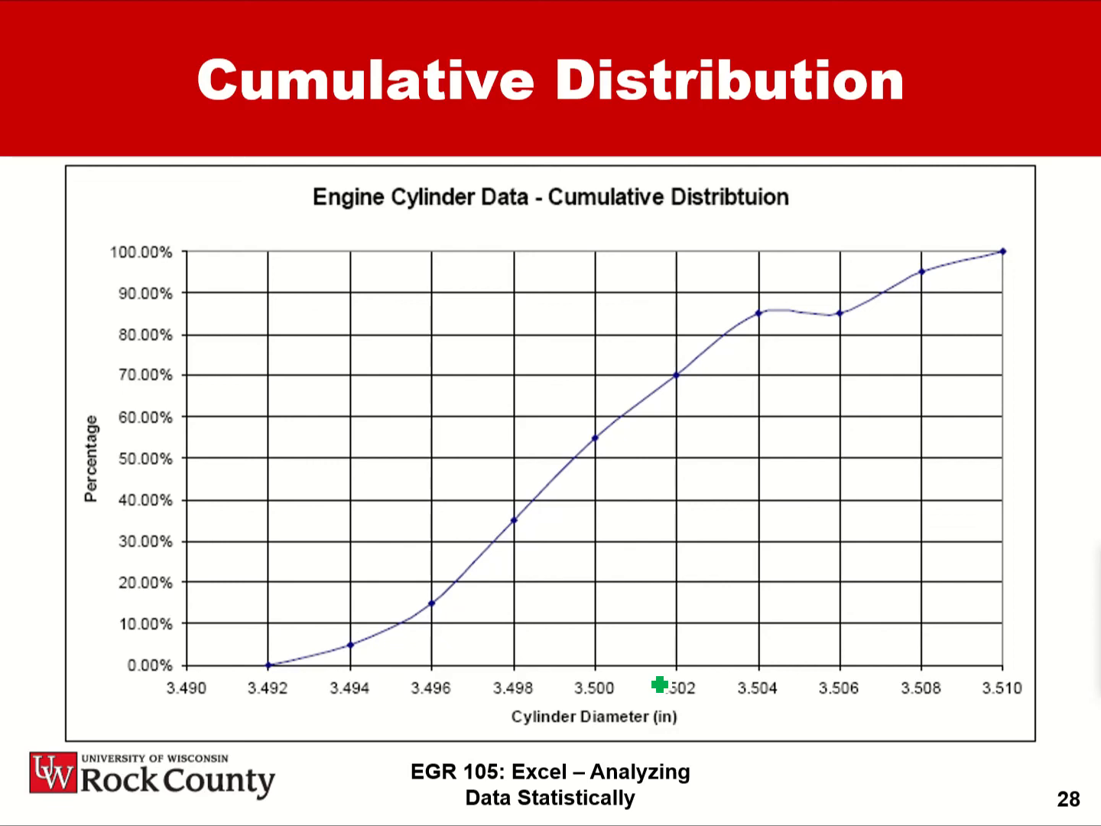
Step: Circle the 3.500 label on the Cylinder Diameter axis with the green pen
click(114, 802)
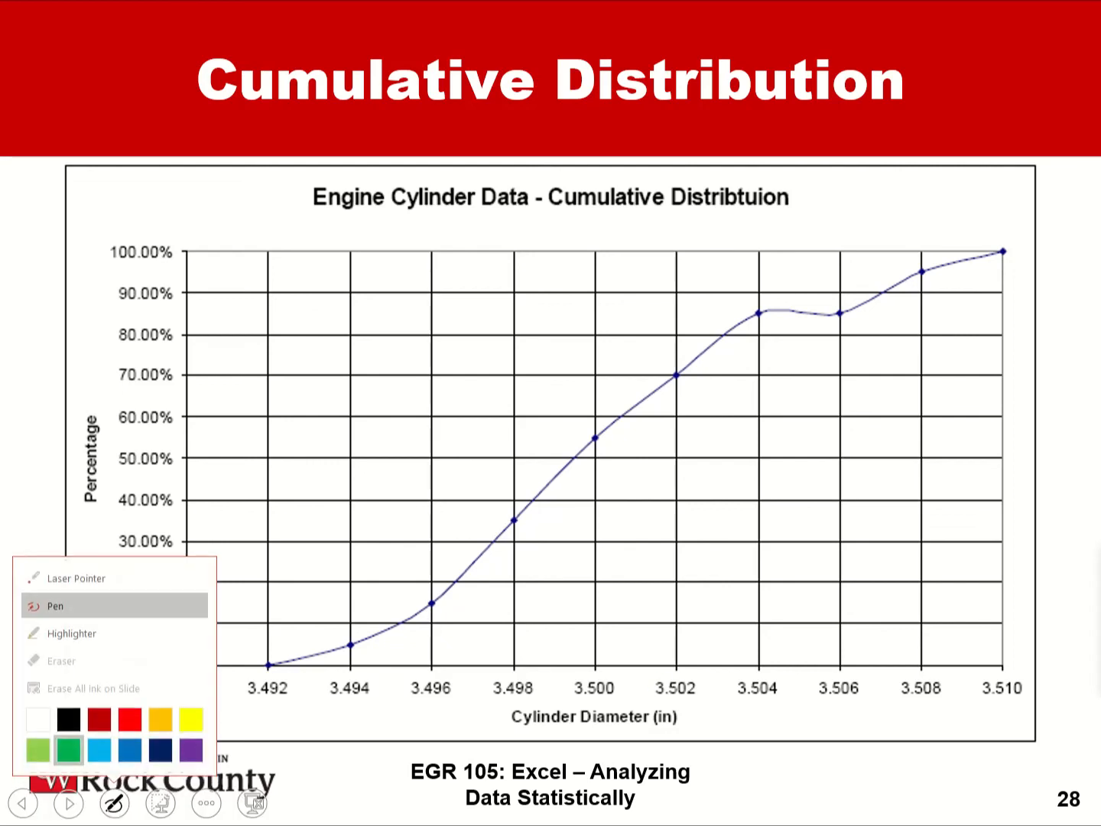
click(69, 748)
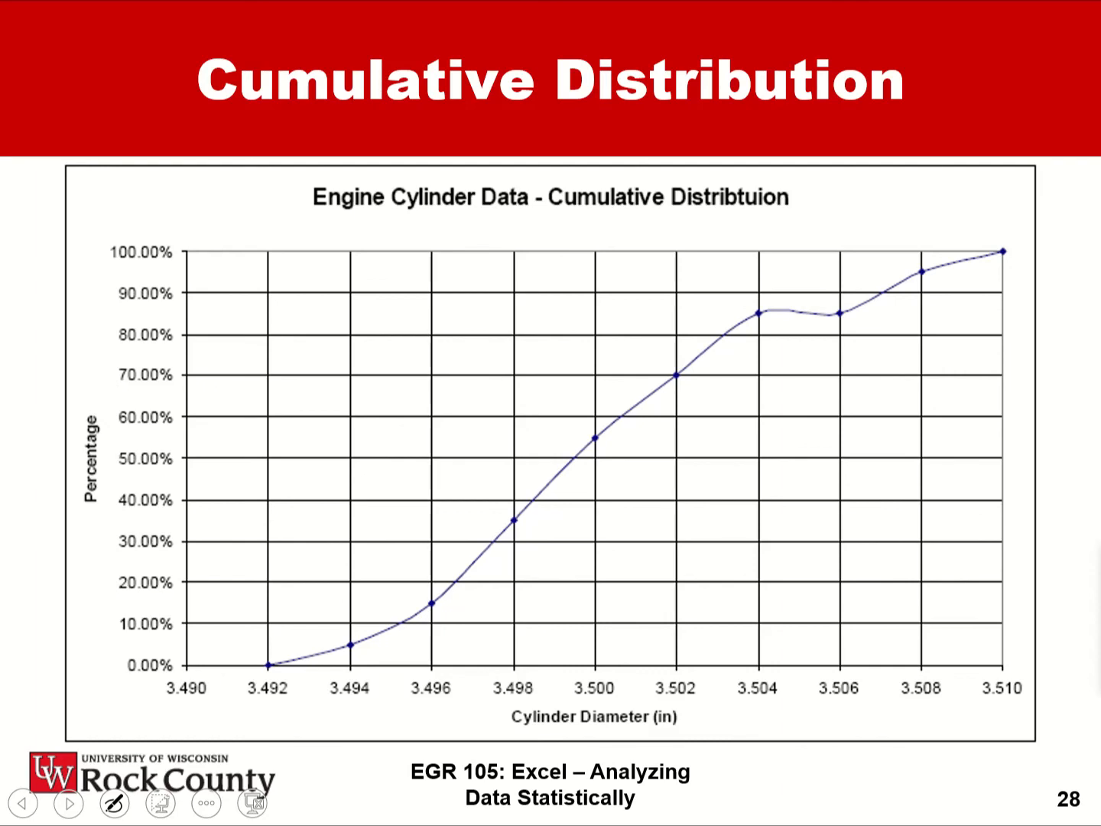
mouse_move(594, 682)
mouse_down()
mouse_move(610, 708)
mouse_move(629, 674)
mouse_up()
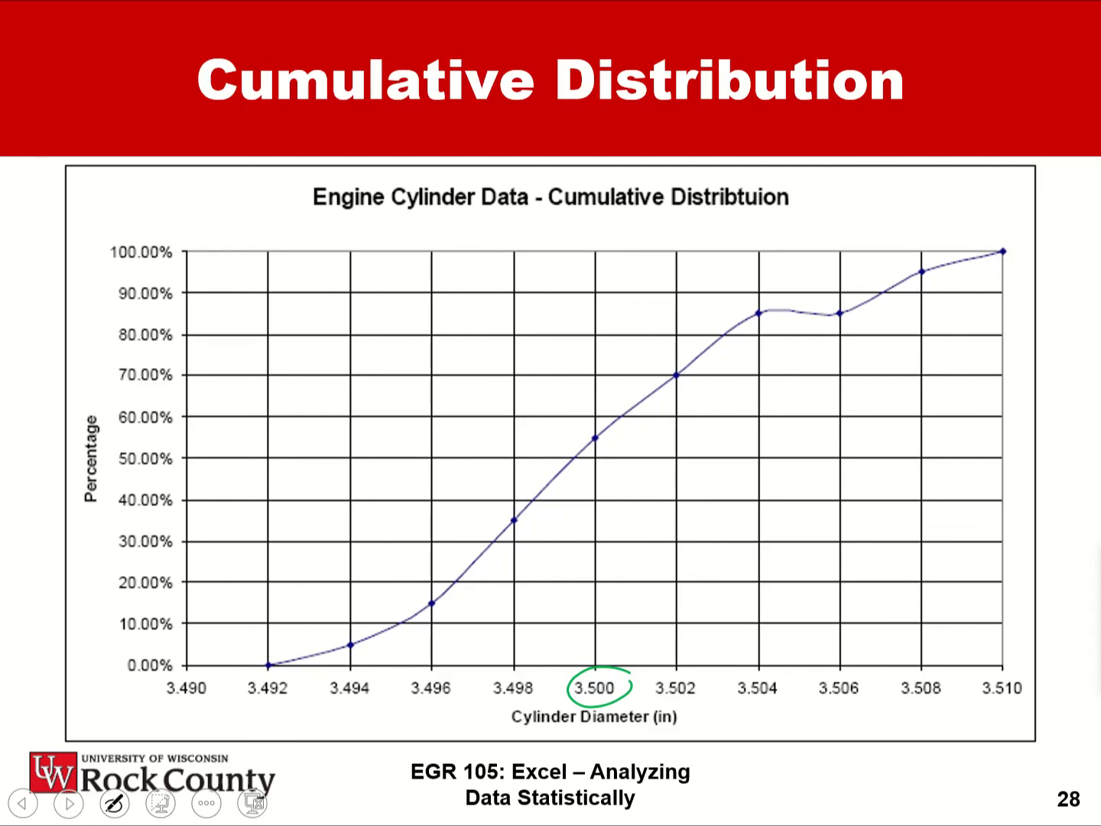
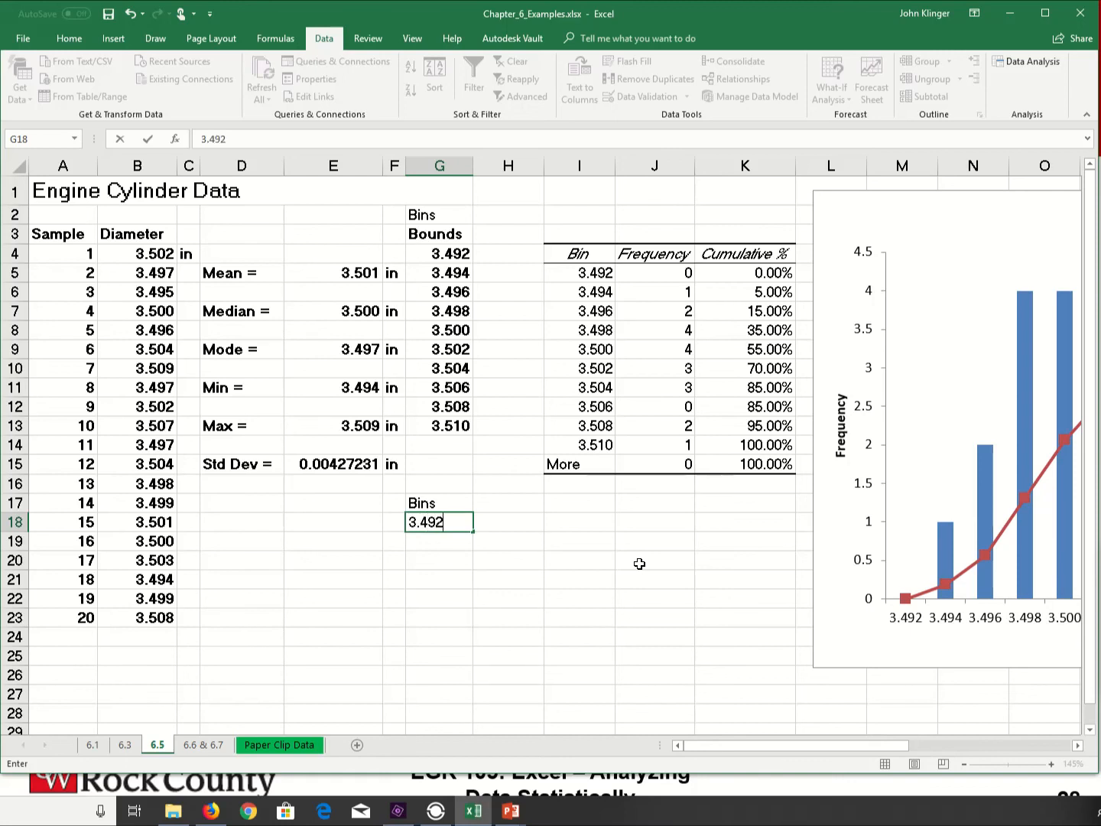
Step: Enter bin bounds 3.492 in G18 and 3.494 in G19, and fill the series down to 3.51 in G27
key(Return)
text(3.494)
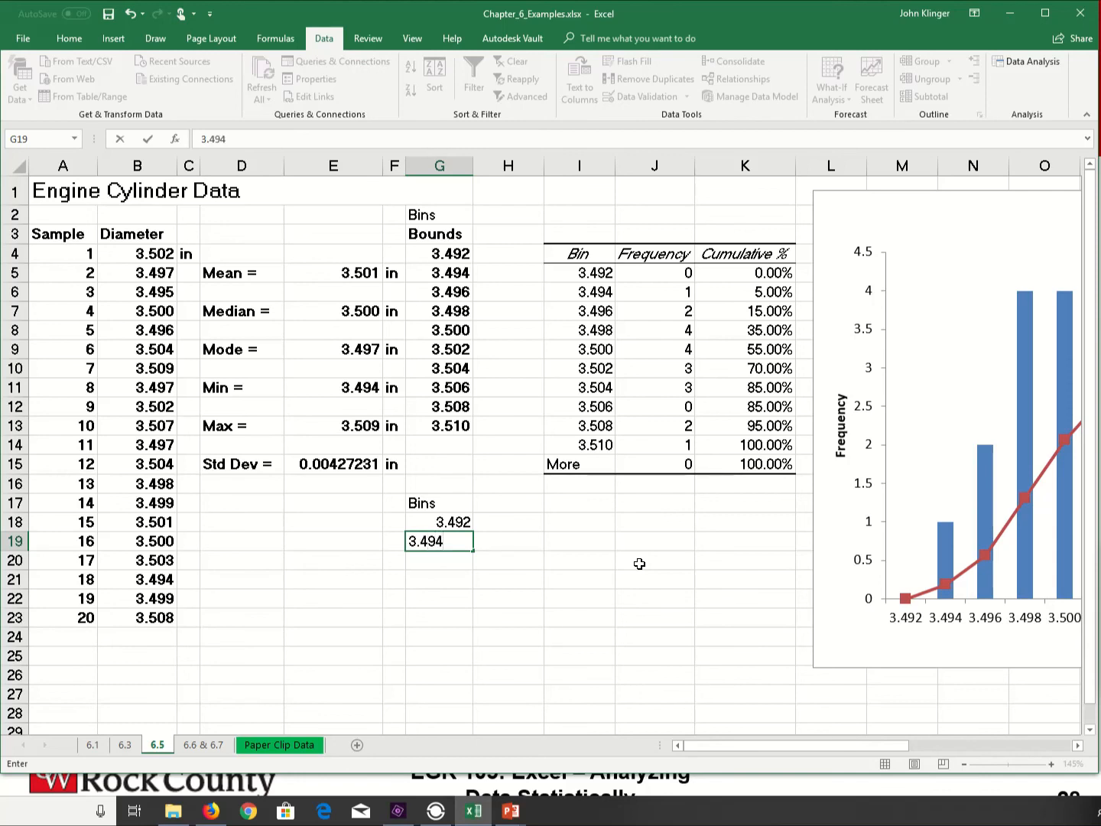
key(Return)
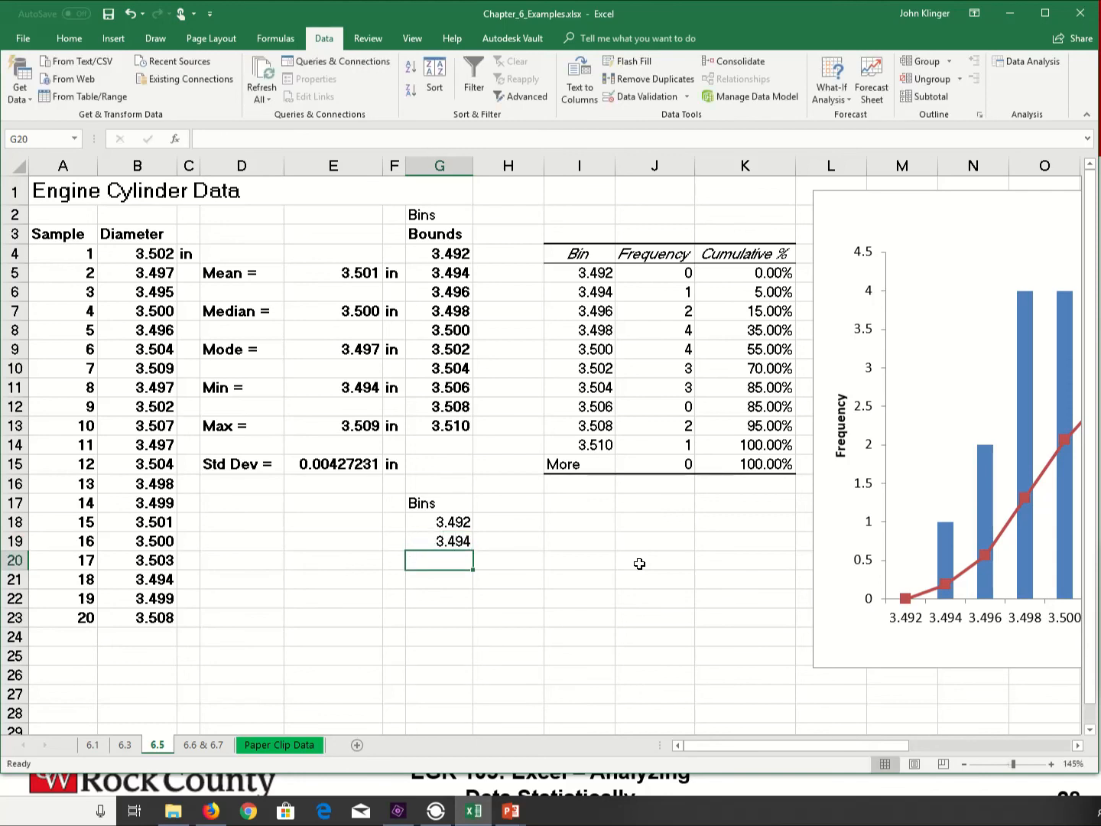
drag(438, 514, 452, 697)
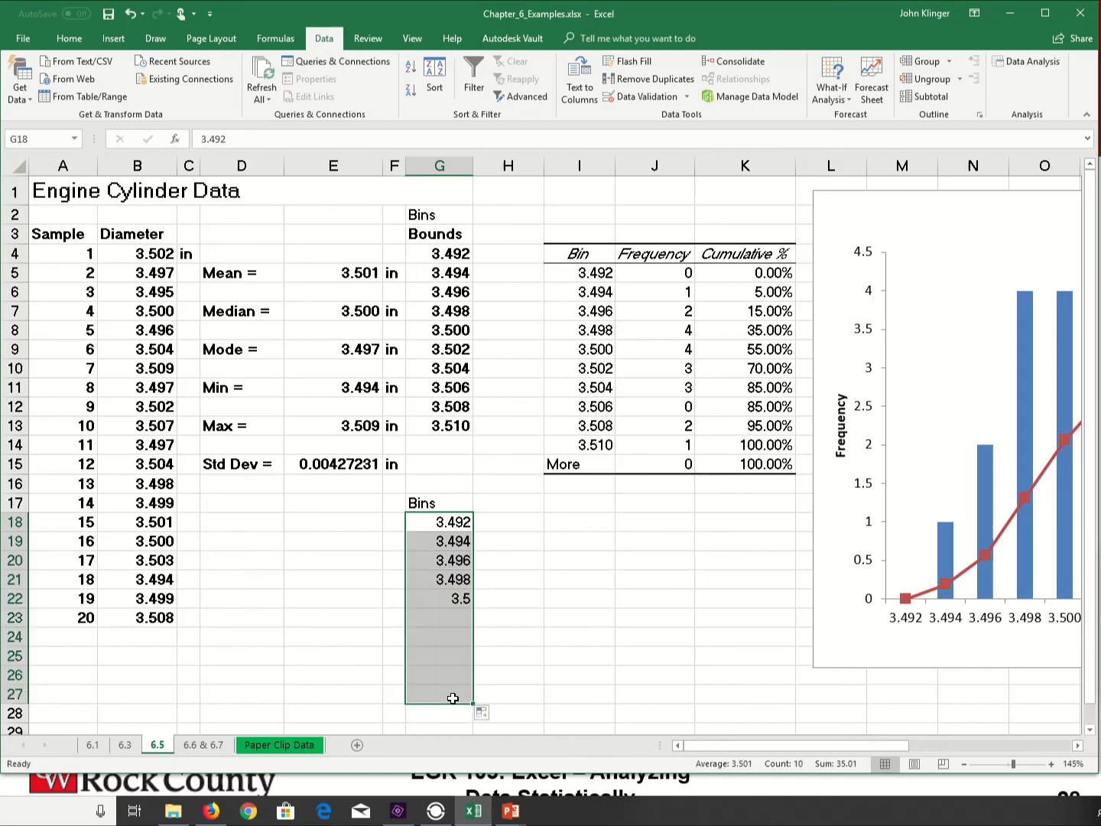
click(448, 617)
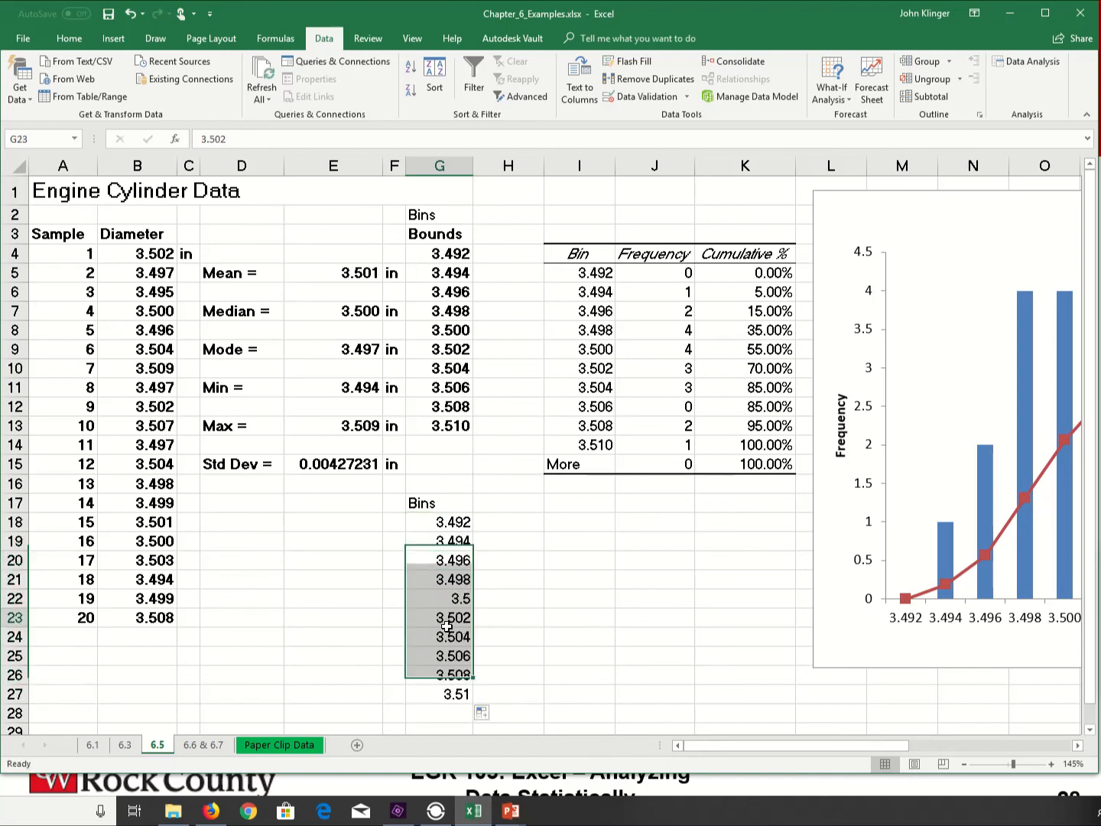
click(448, 540)
click(452, 521)
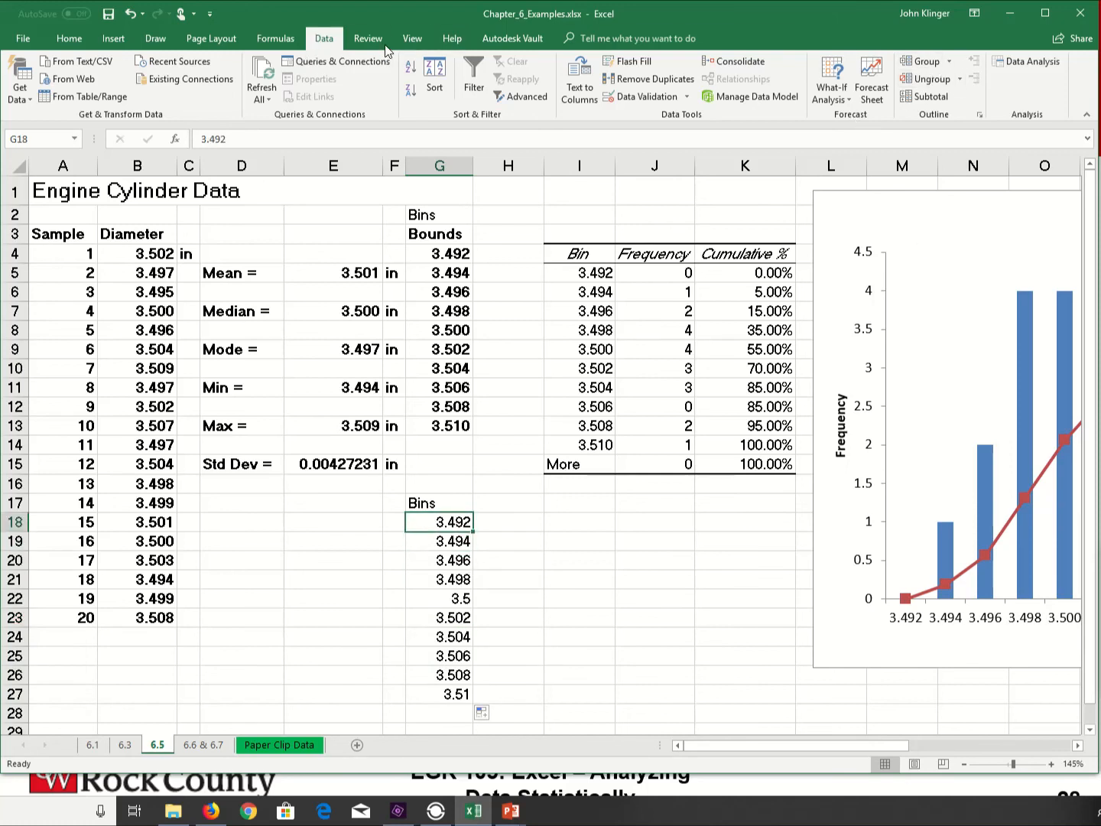
Step: Start a Histogram analysis with input range B4:B23 and bin range G18:G27
click(1027, 61)
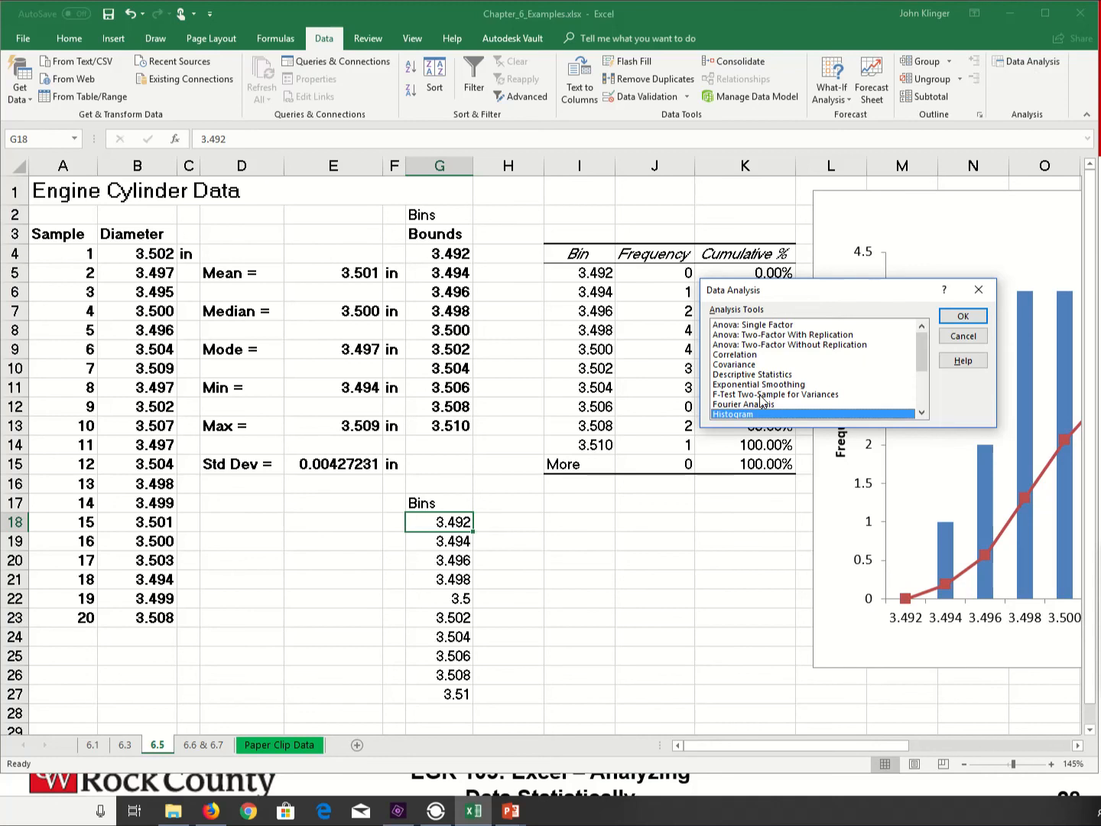
click(978, 316)
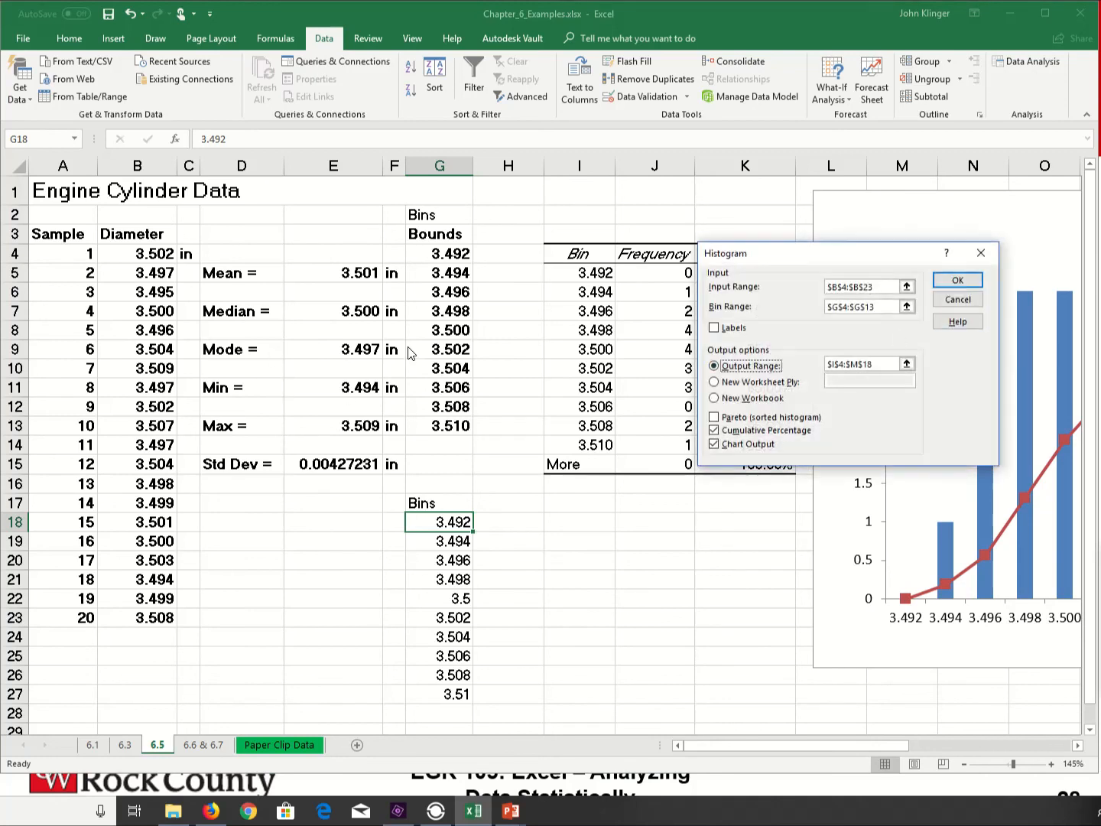
drag(881, 289, 827, 289)
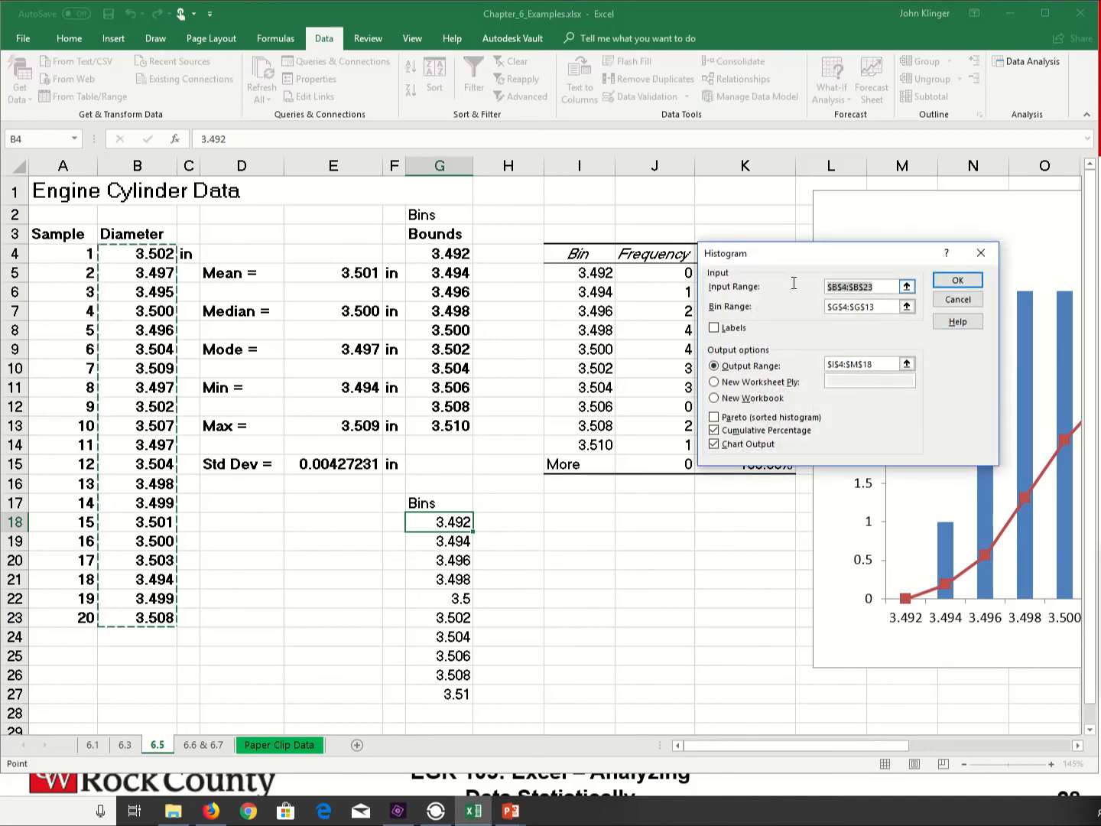
drag(137, 256, 138, 617)
click(886, 307)
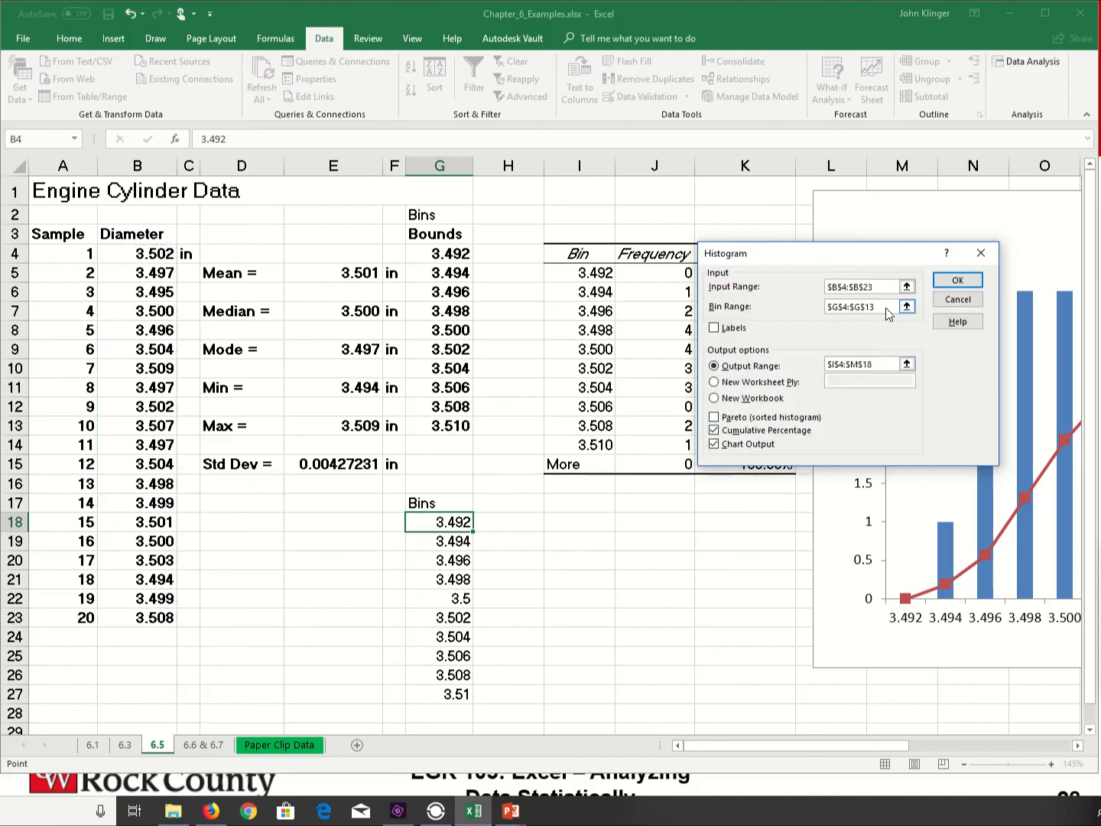
drag(837, 308, 803, 311)
drag(451, 530, 444, 695)
Step: Set the output range to I25:K29 and generate the histogram with cumulative percentage and chart output
click(875, 364)
drag(875, 365, 817, 365)
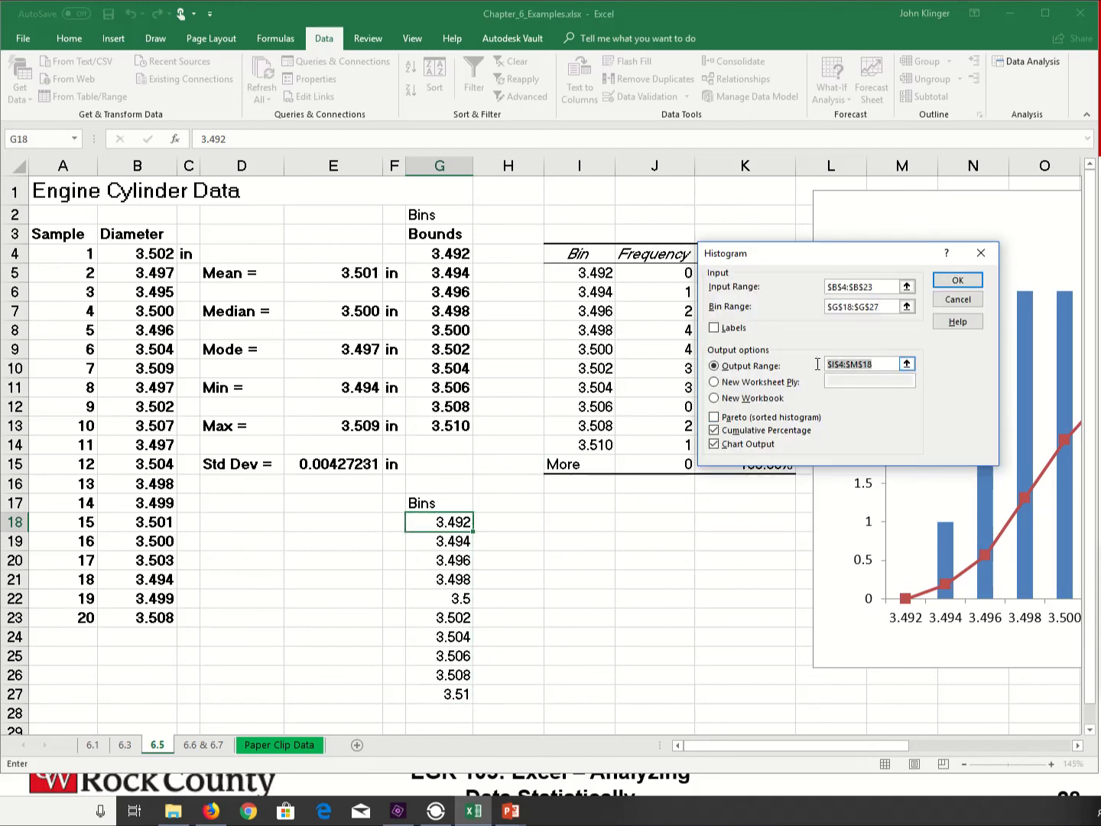
drag(558, 651, 709, 734)
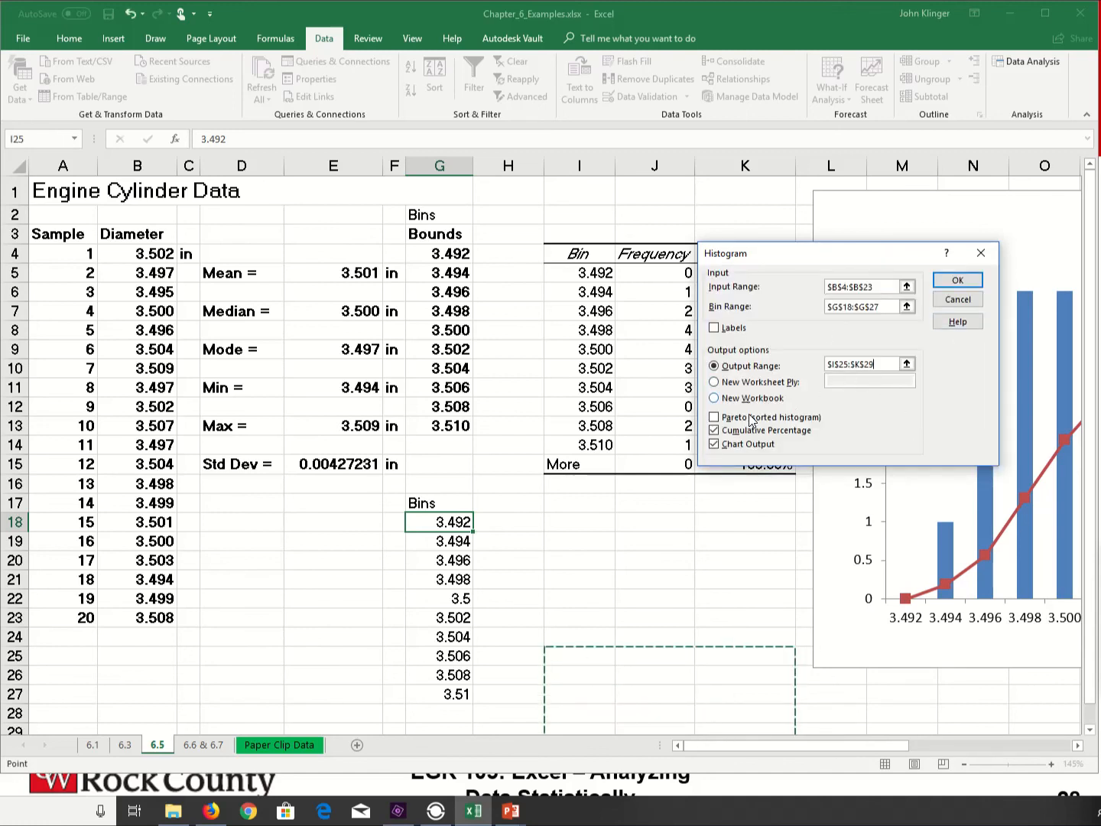
click(957, 282)
Step: Enlarge the new histogram chart beside the I25:K36 table to cover about L26 to U47
scroll(833, 405, down, 4)
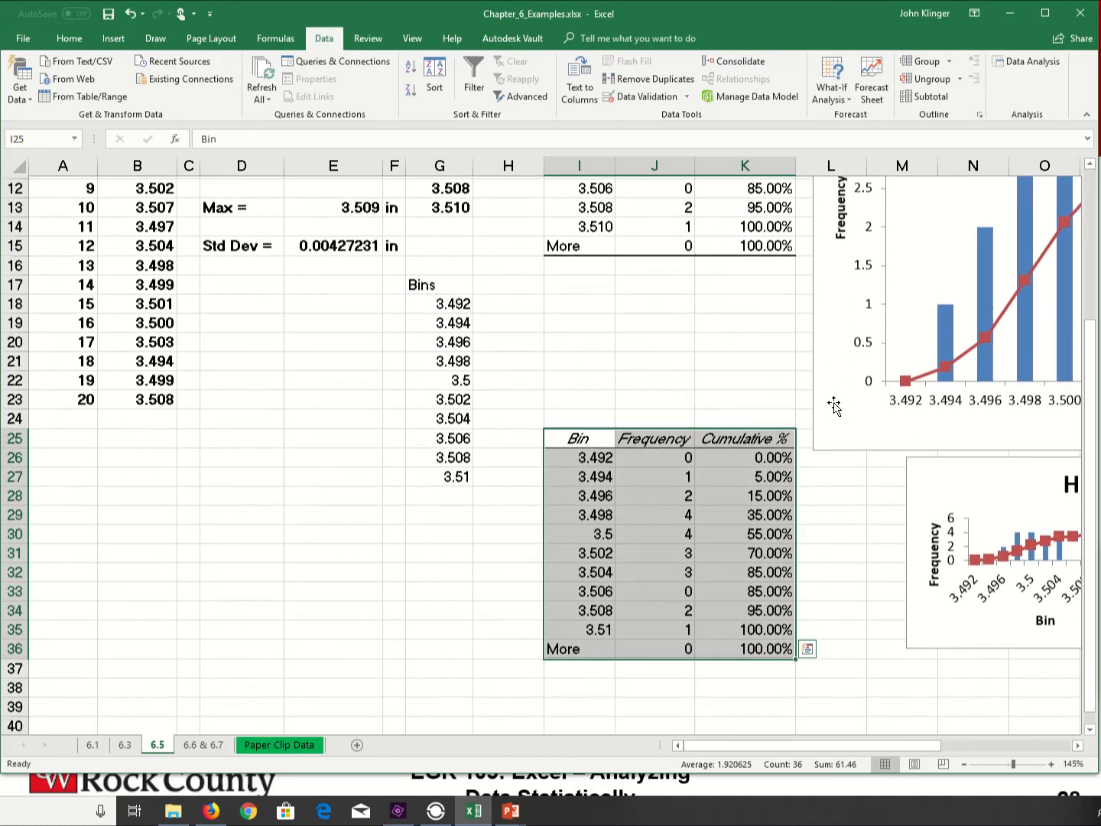
scroll(833, 405, down, 2)
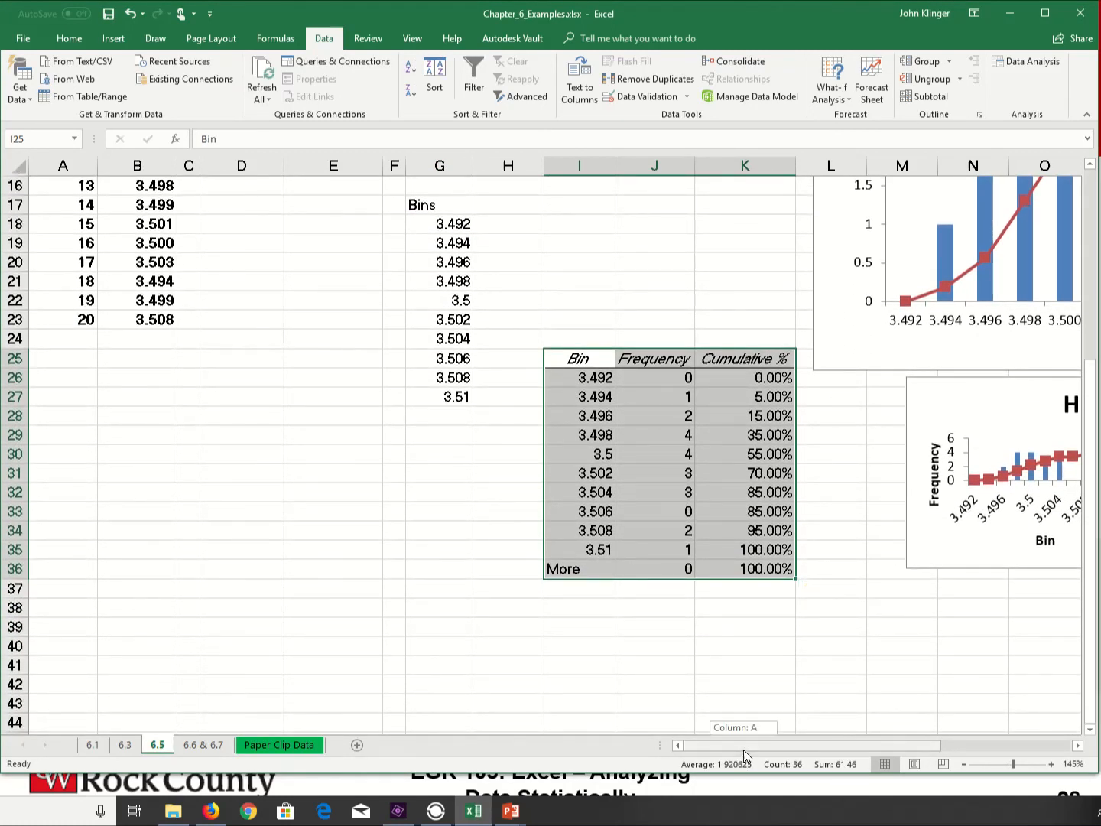
drag(743, 749, 859, 746)
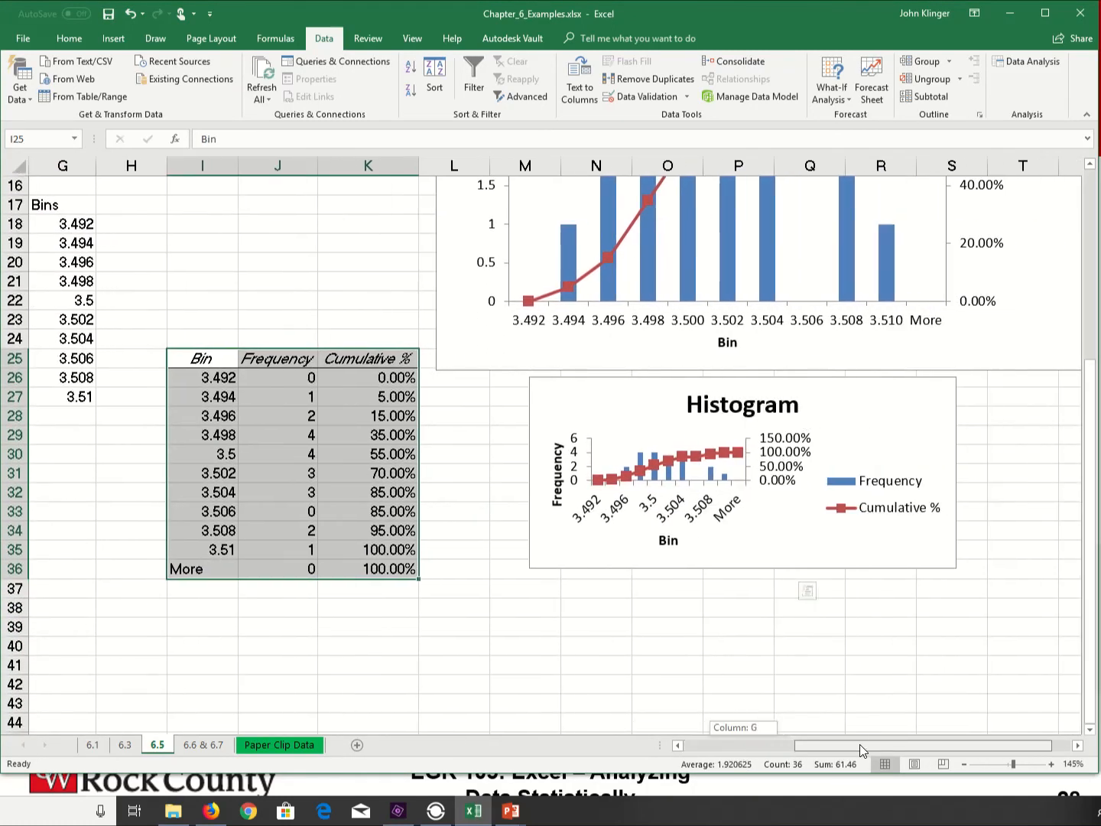
click(529, 569)
drag(529, 567, 439, 654)
scroll(1071, 602, up, 2)
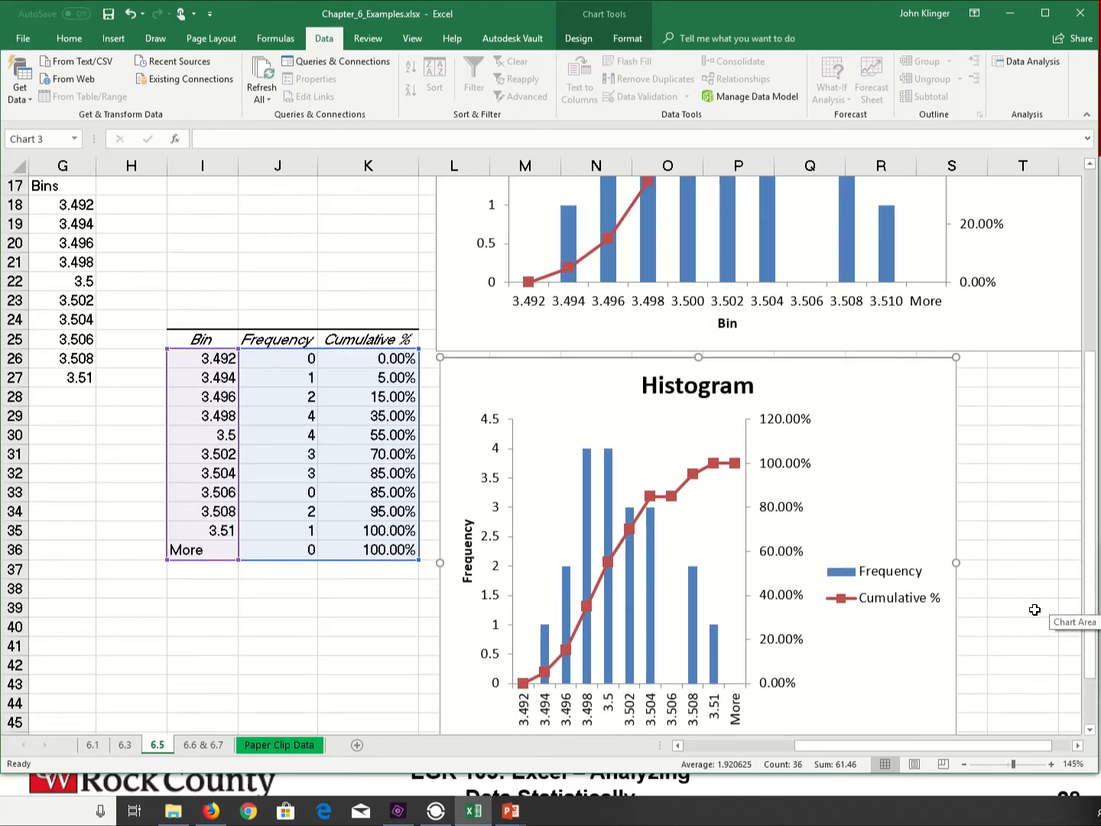
scroll(1034, 609, up, 4)
scroll(984, 594, down, 1)
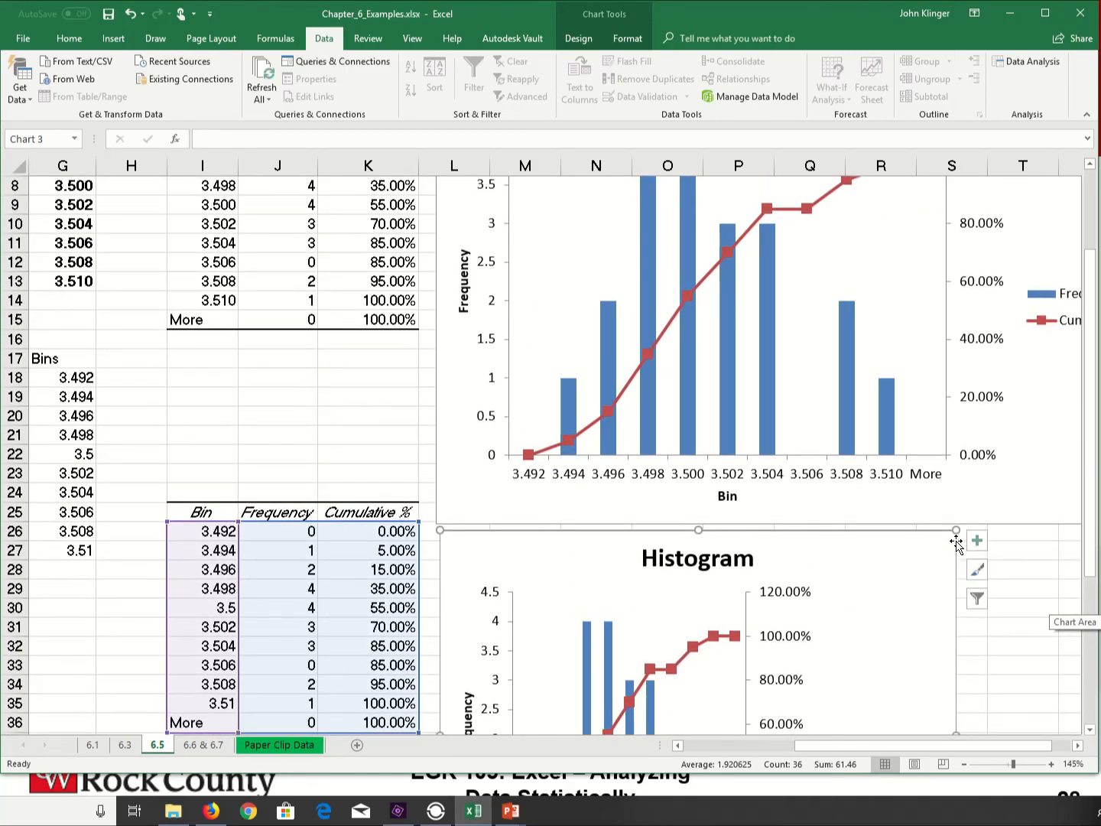
drag(956, 539, 860, 526)
Step: Compare the new histogram chart with the earlier one above it
scroll(884, 462, down, 6)
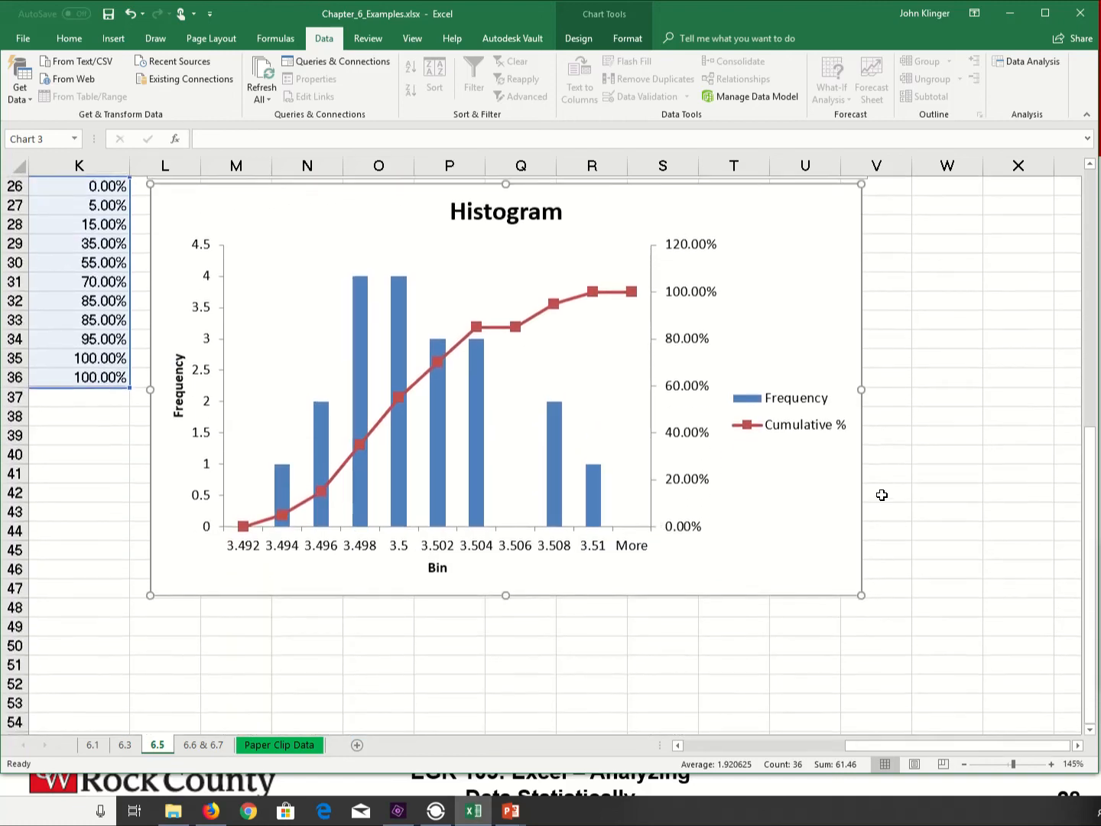
scroll(569, 590, up, 6)
scroll(569, 591, down, 6)
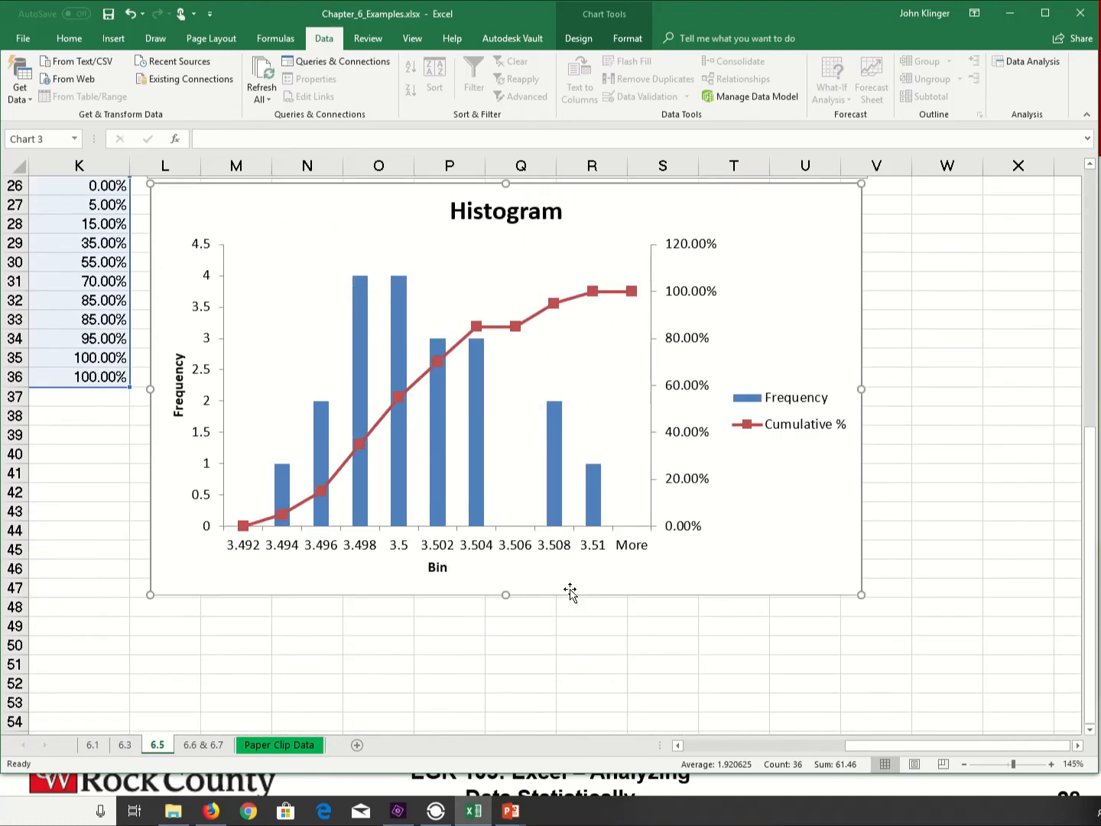
scroll(569, 590, up, 6)
scroll(569, 590, down, 4)
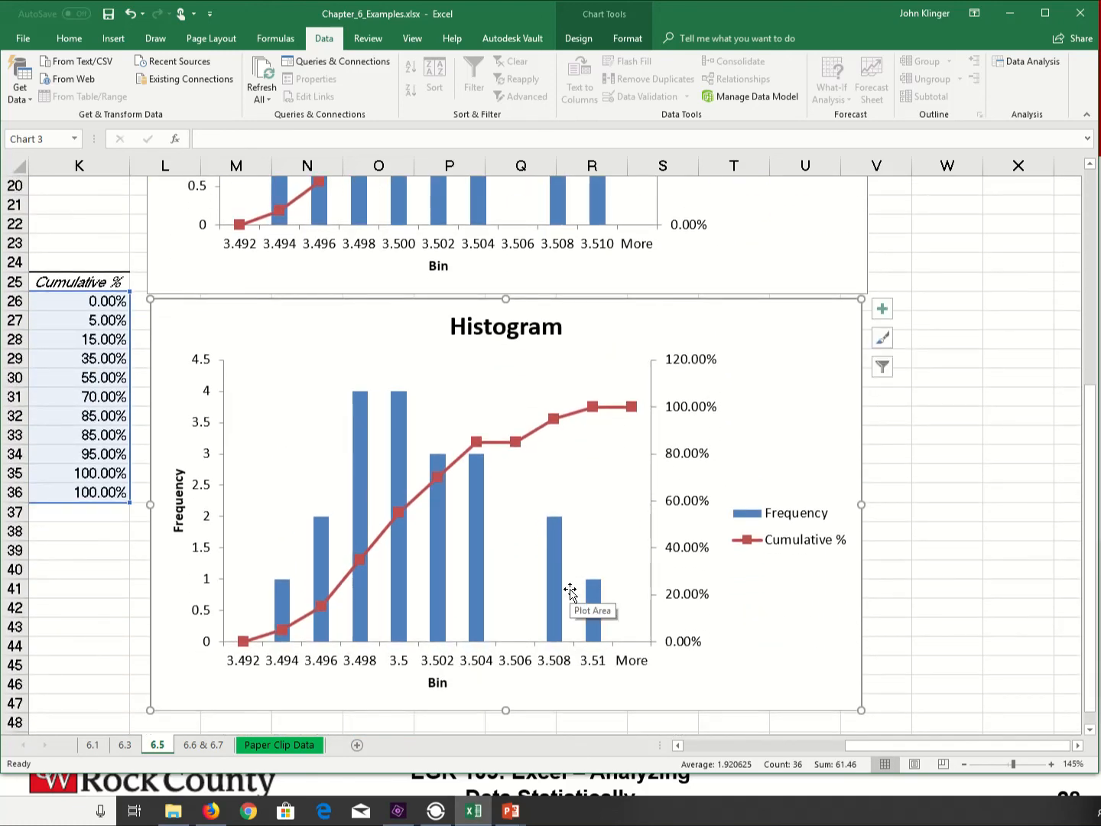
scroll(570, 590, up, 5)
scroll(570, 591, down, 6)
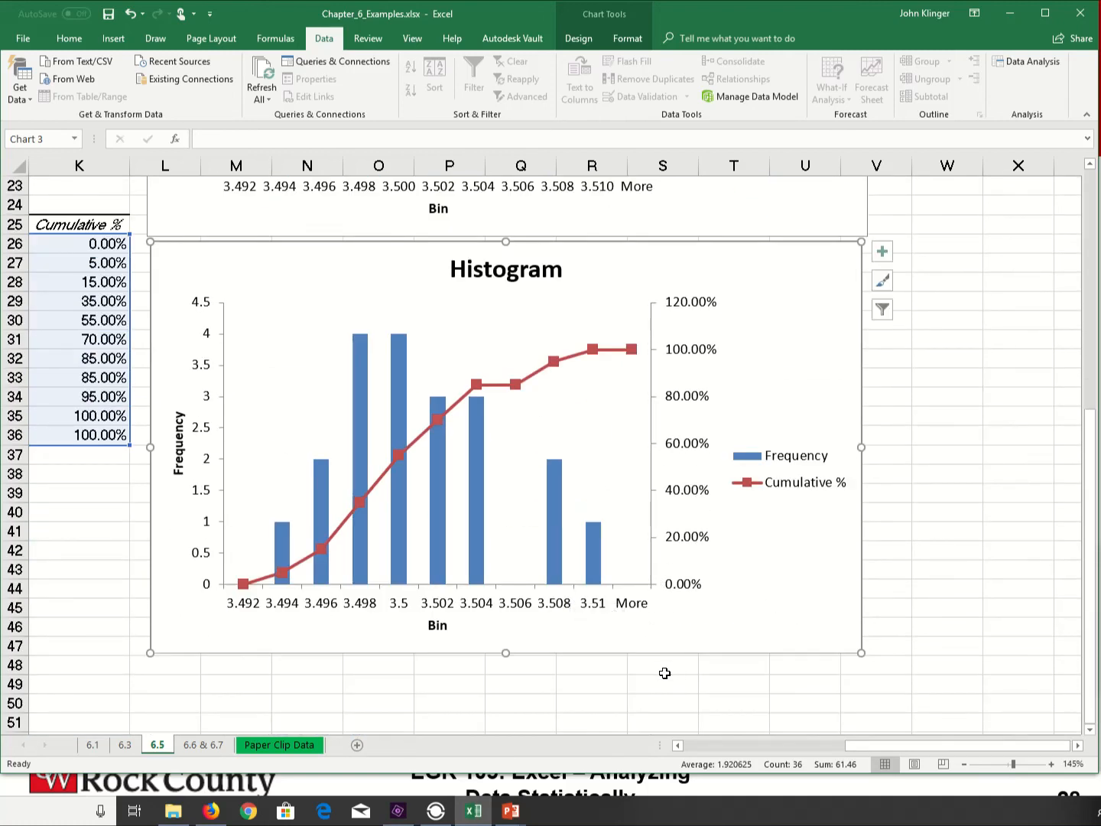
scroll(665, 673, up, 1)
scroll(665, 676, up, 3)
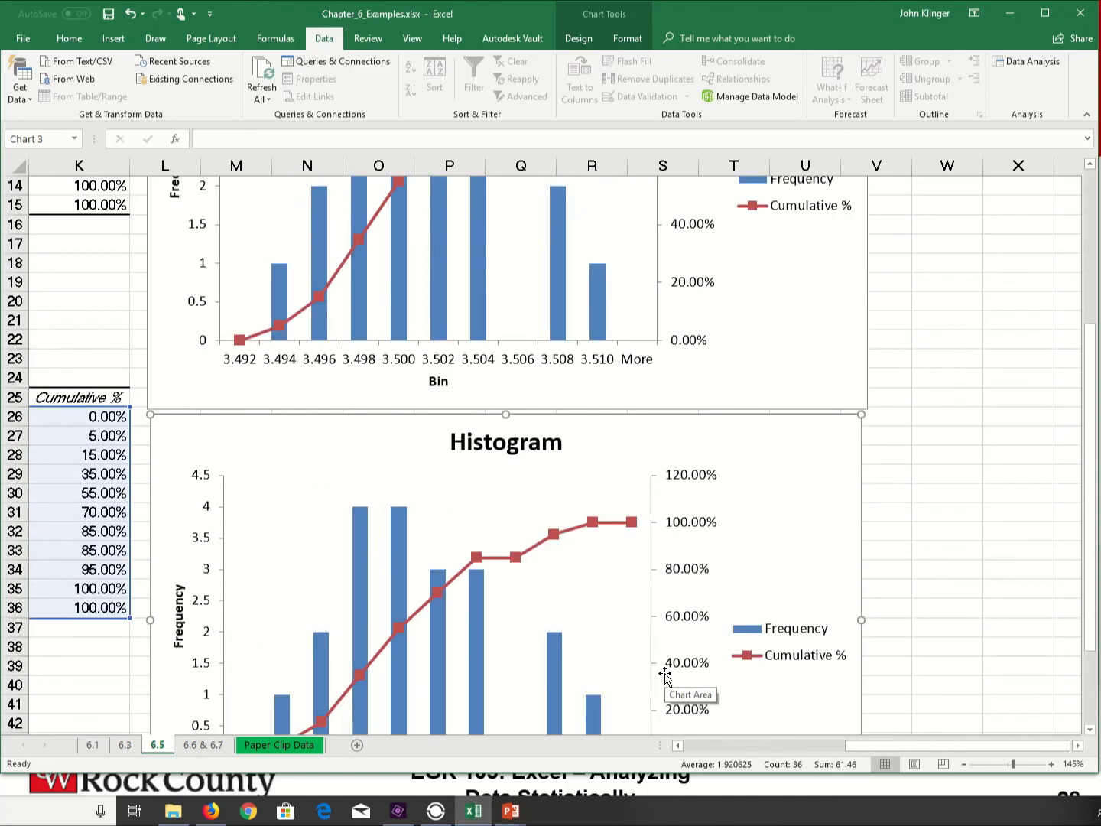
scroll(664, 679, down, 1)
Step: Delete the lower histogram chart and clear the contents of its output table in I25:K36
drag(859, 744, 706, 740)
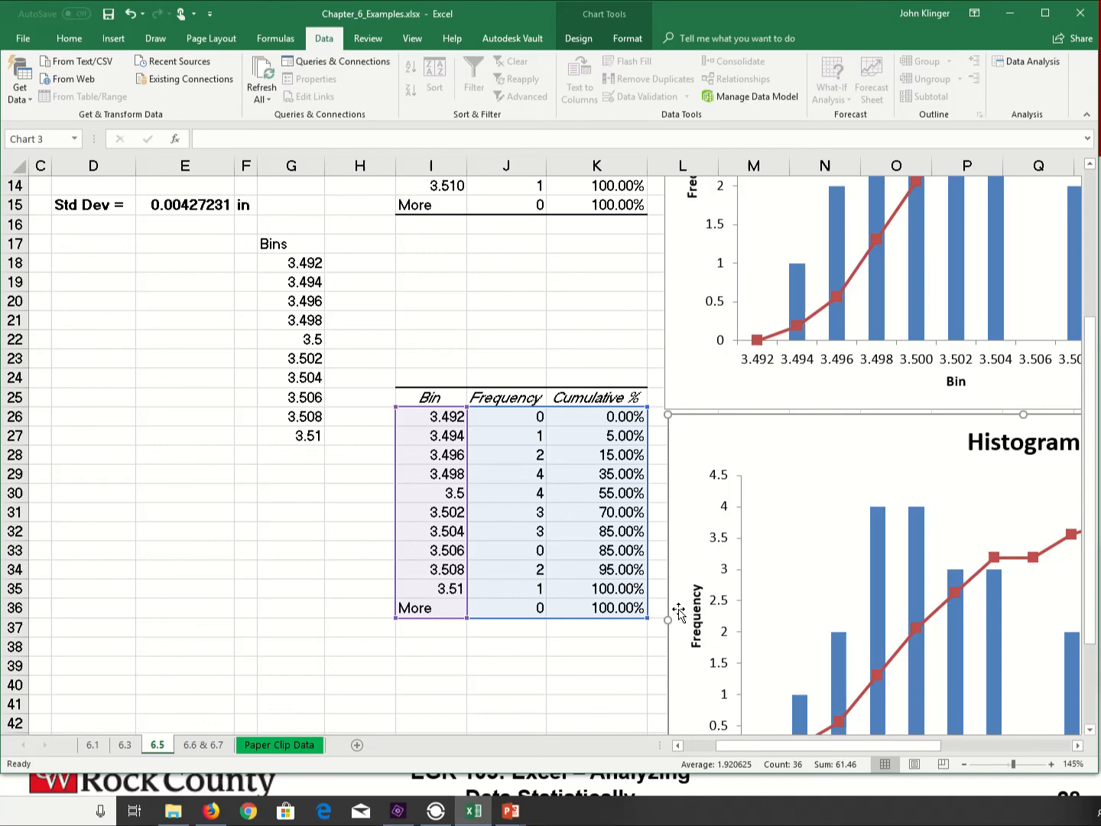
key(Delete)
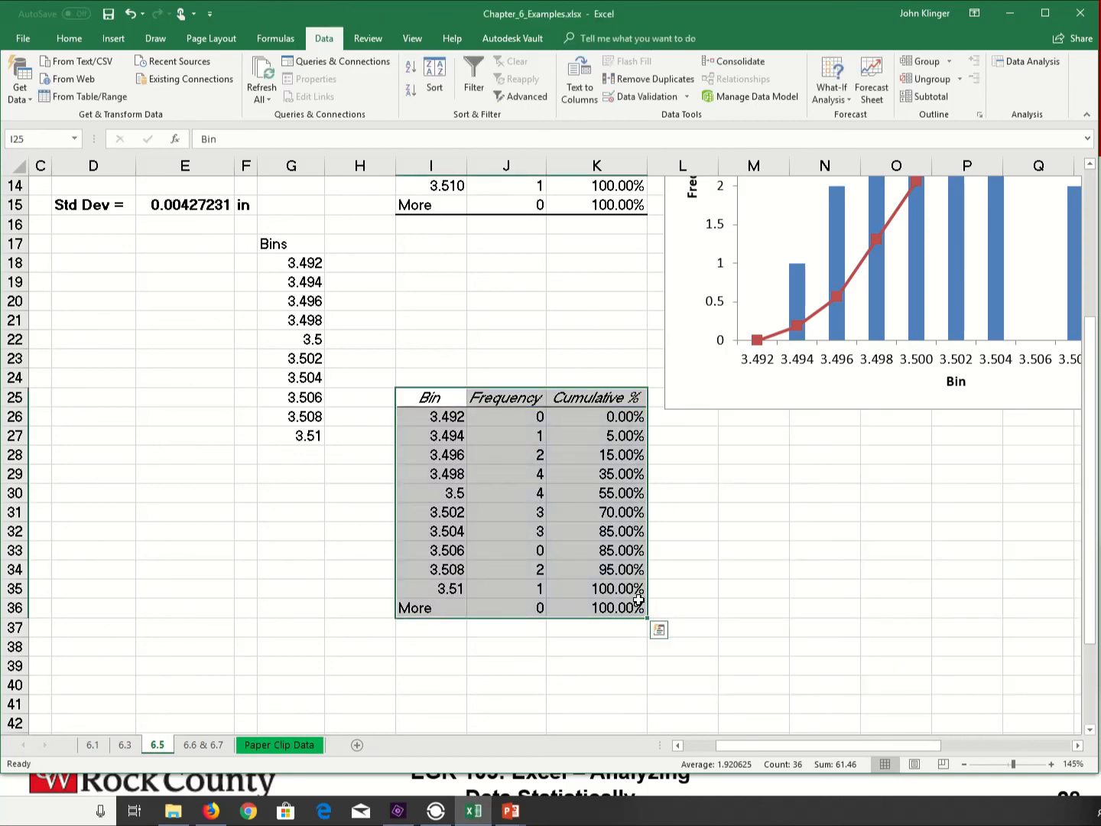
right_click(542, 547)
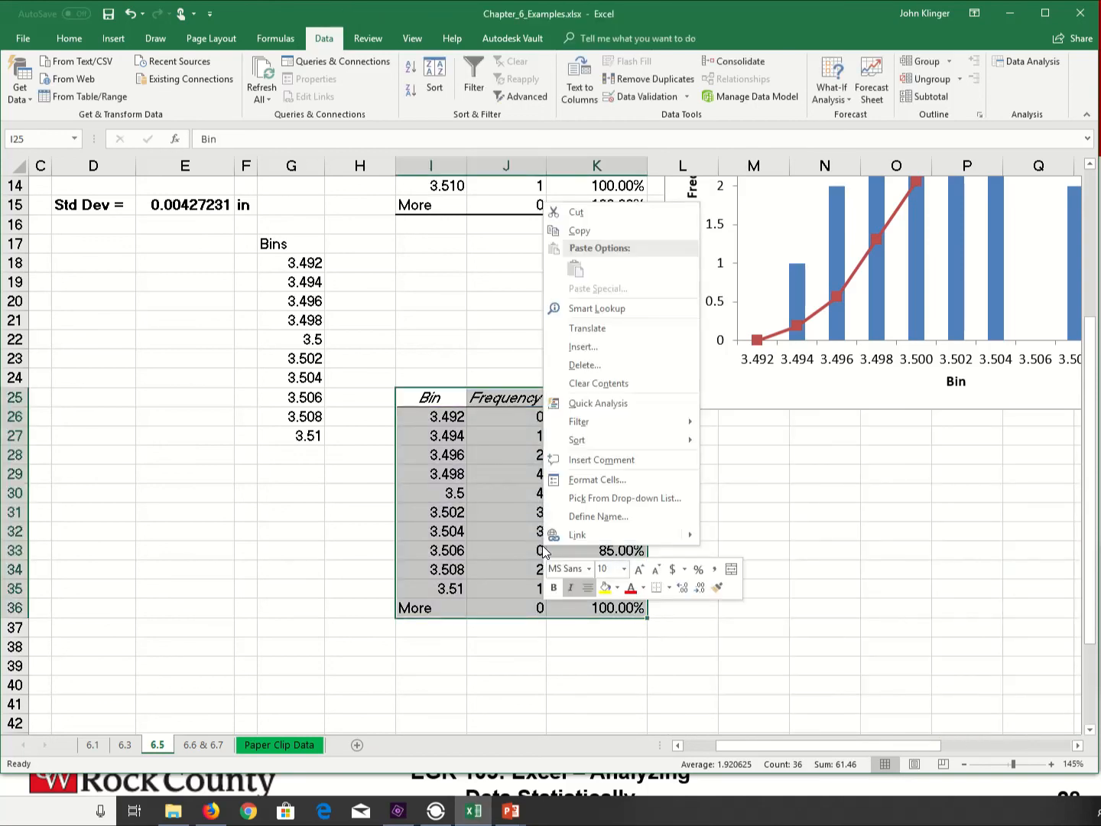
click(594, 384)
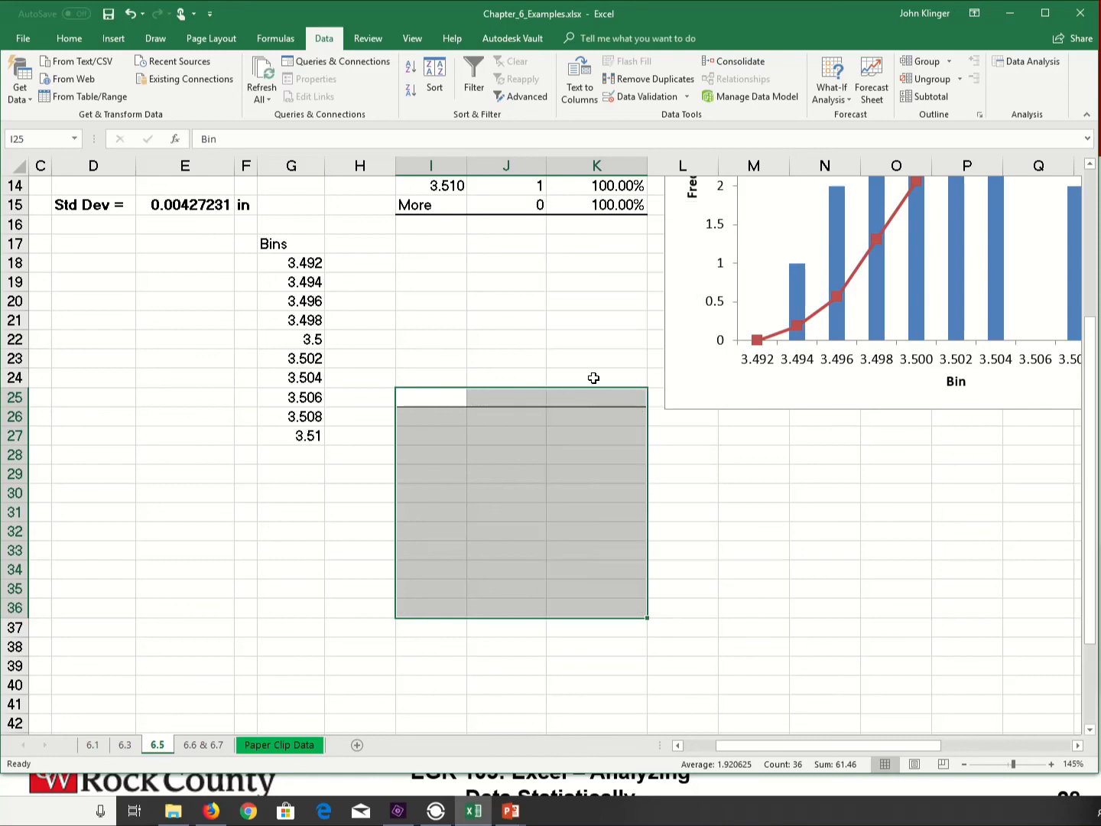
click(453, 419)
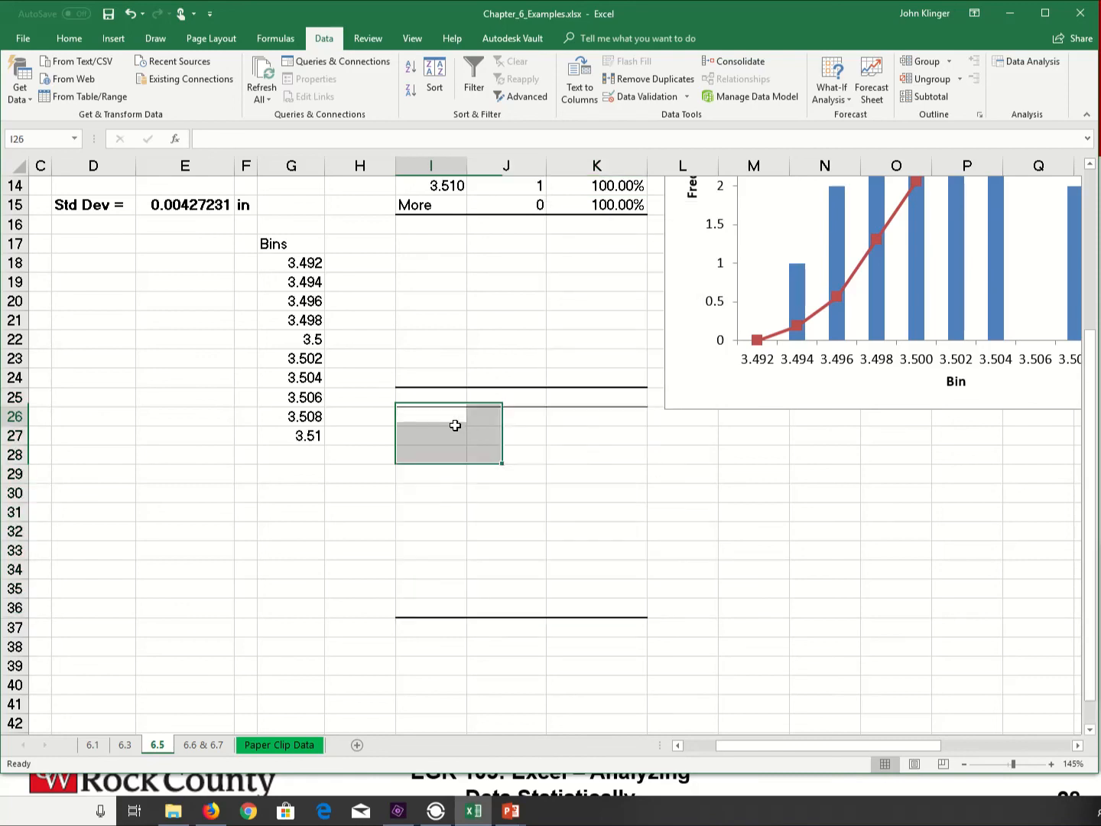
Step: Set the second bin bound in G19 to 3.498 and clear the remaining bounds in G20:G27
click(295, 264)
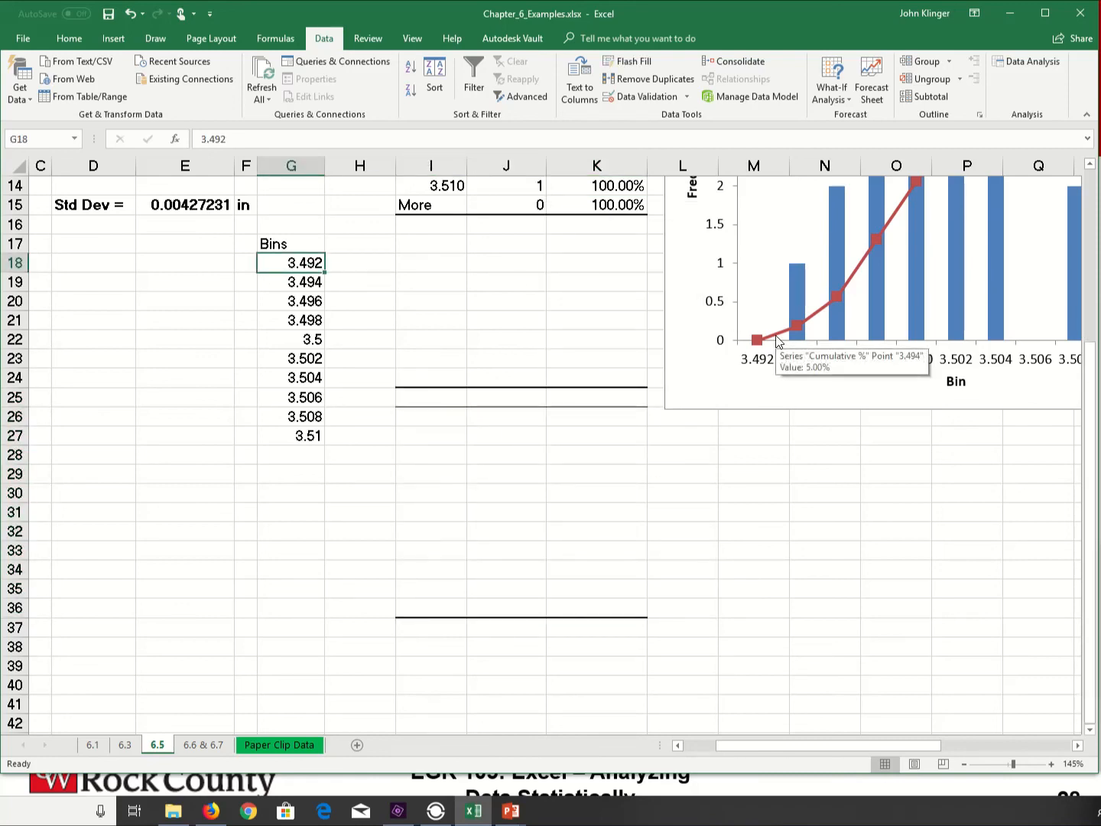
key(Down)
text(3.)
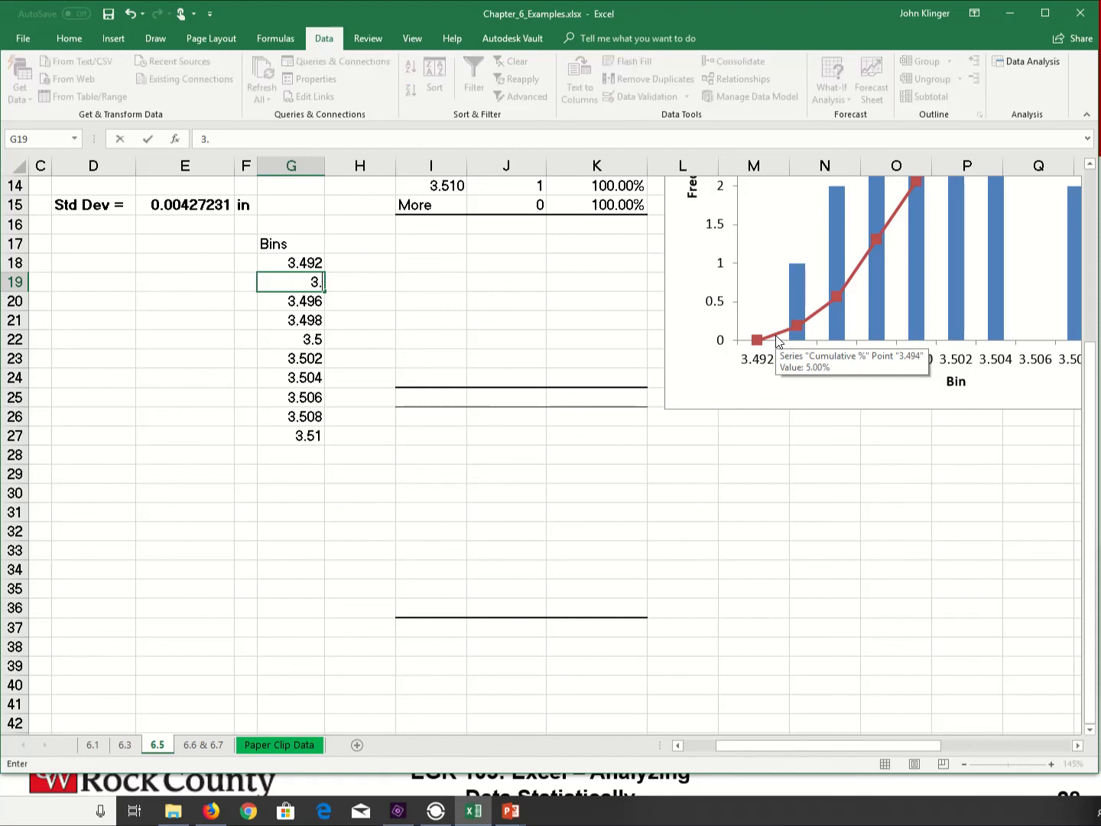
text(48)
key(BackSpace)
text(98)
drag(315, 298, 291, 443)
key(Delete)
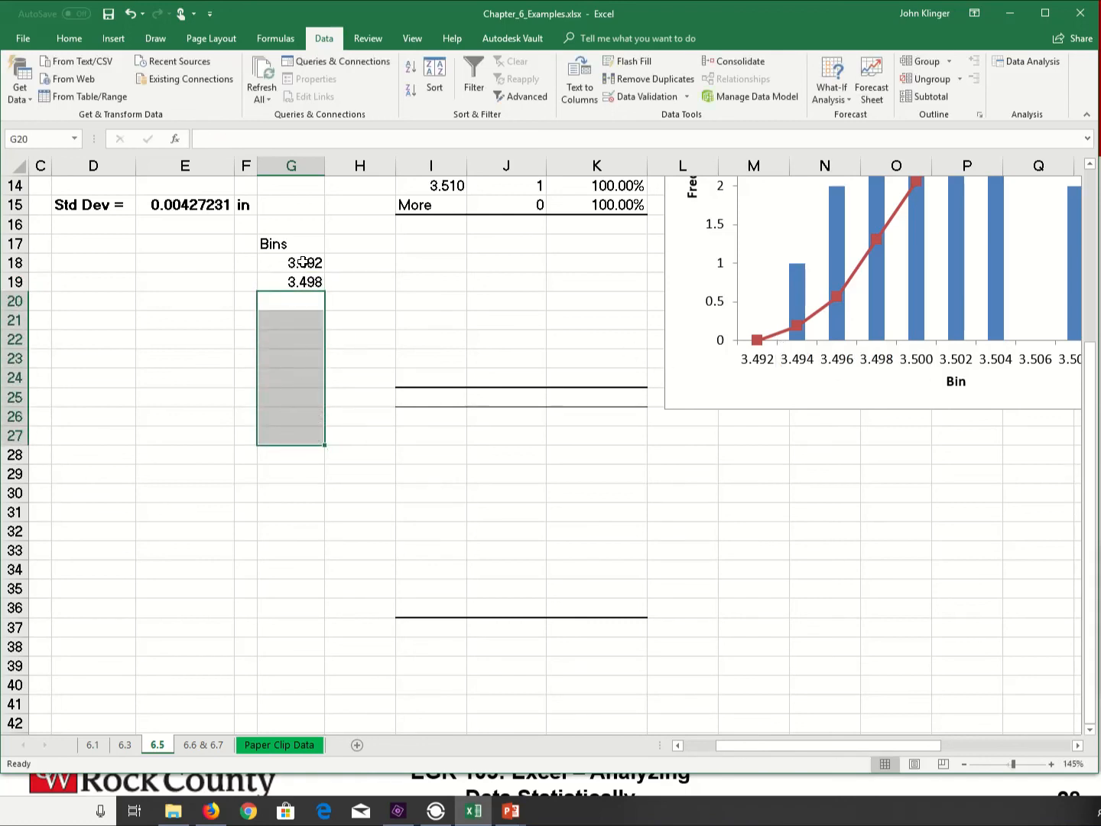
Step: Extend the bin series from G18:G19 down to G21, adding the bounds 3.504 and 3.51
drag(303, 261, 314, 334)
click(334, 403)
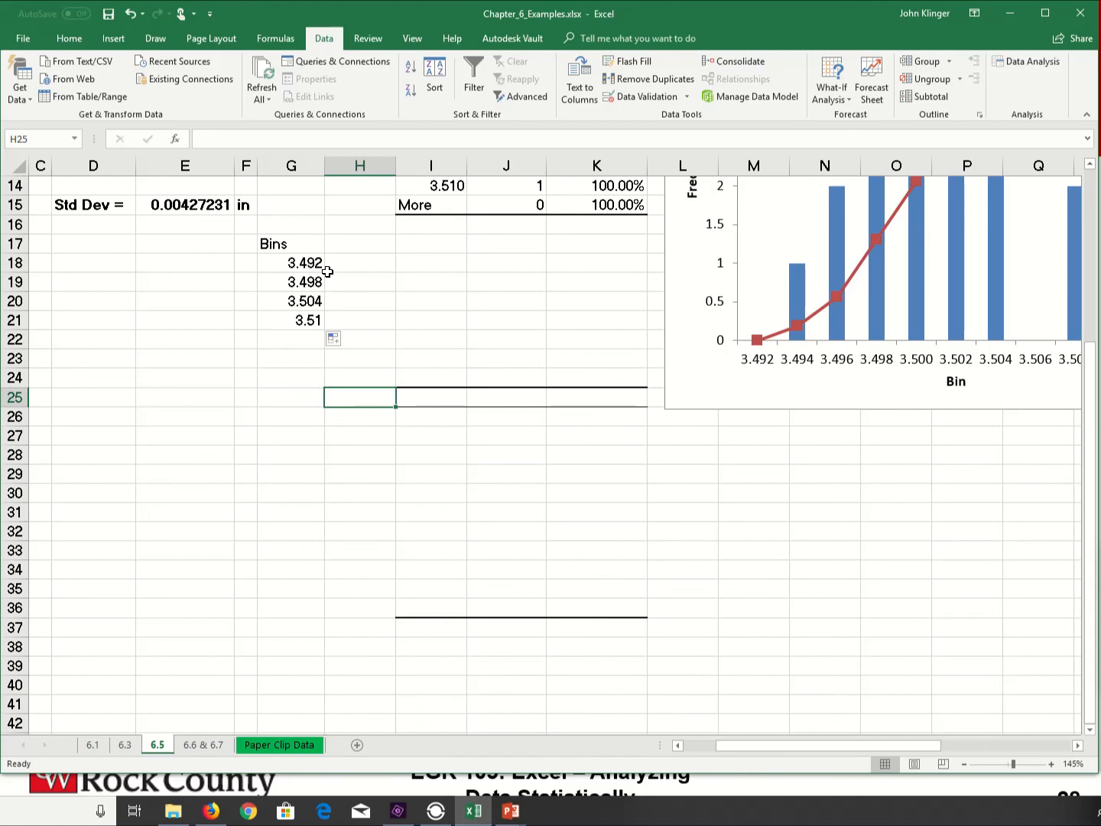
drag(310, 265, 298, 329)
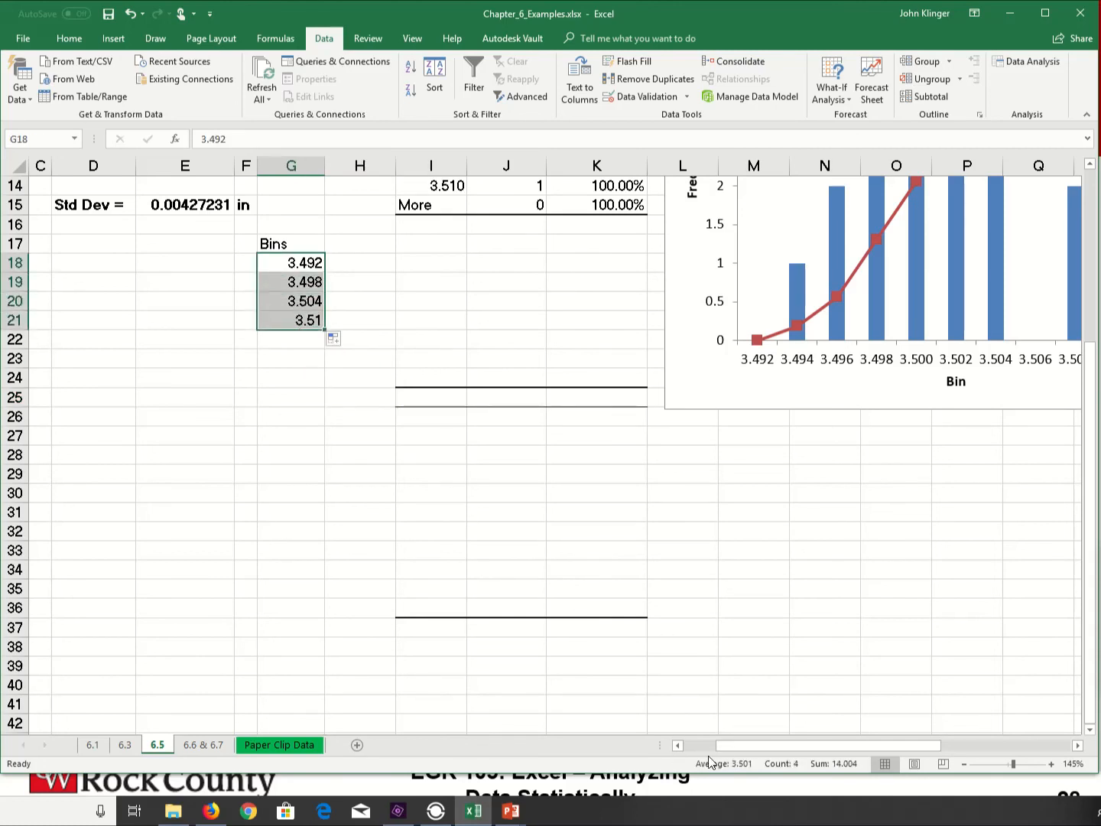
Step: Generate a histogram of the diameter data using G18:G21 as the bin range, keeping the output range I25:K29
drag(734, 747, 689, 746)
scroll(388, 674, up, 4)
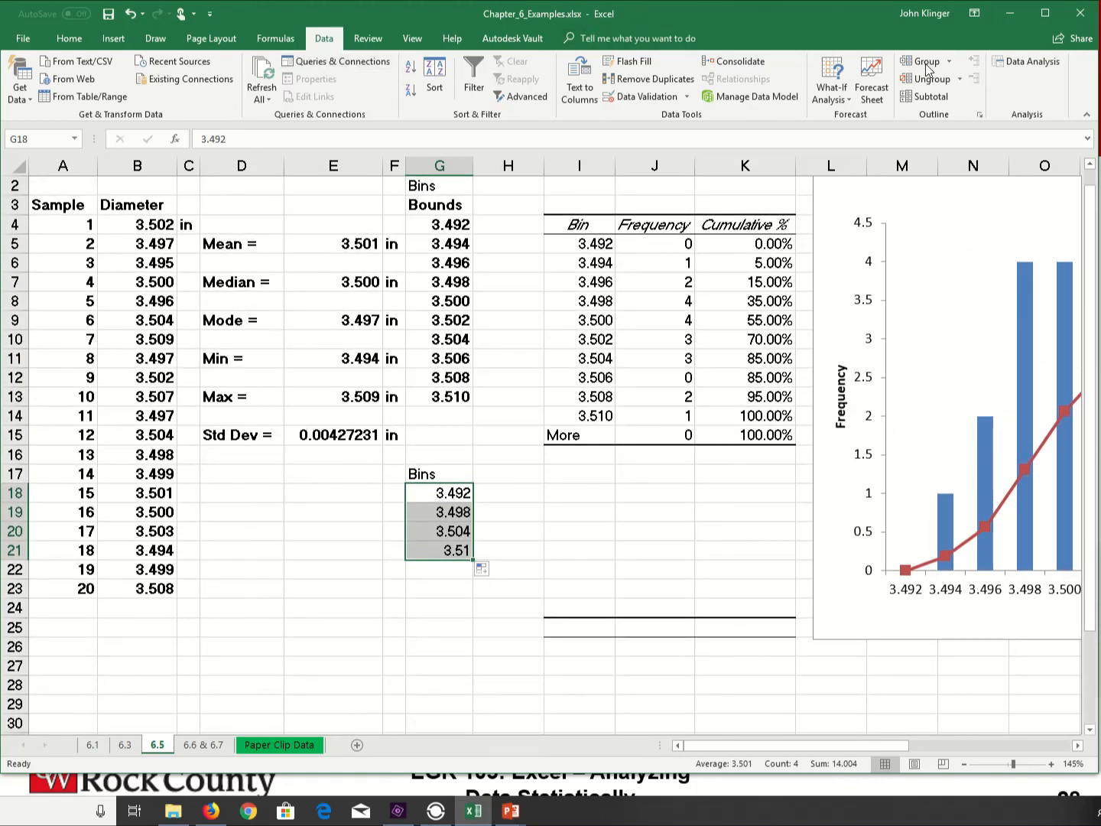
click(1057, 66)
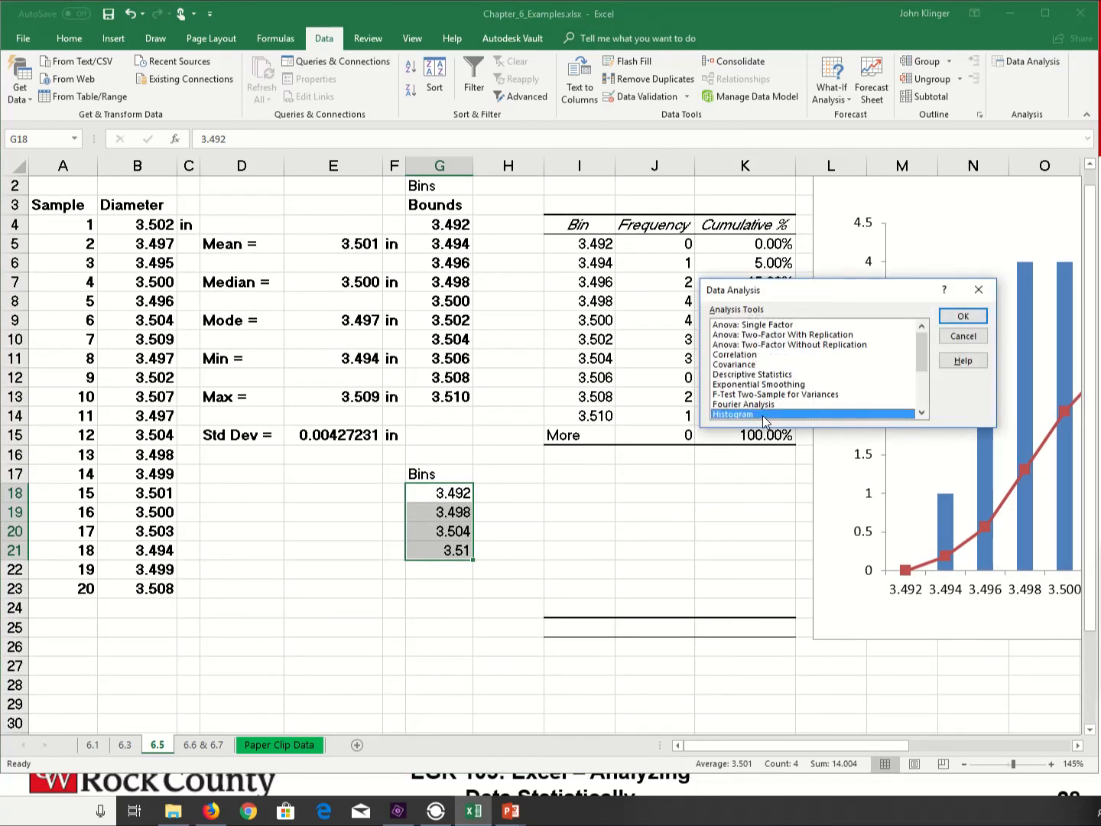
click(965, 317)
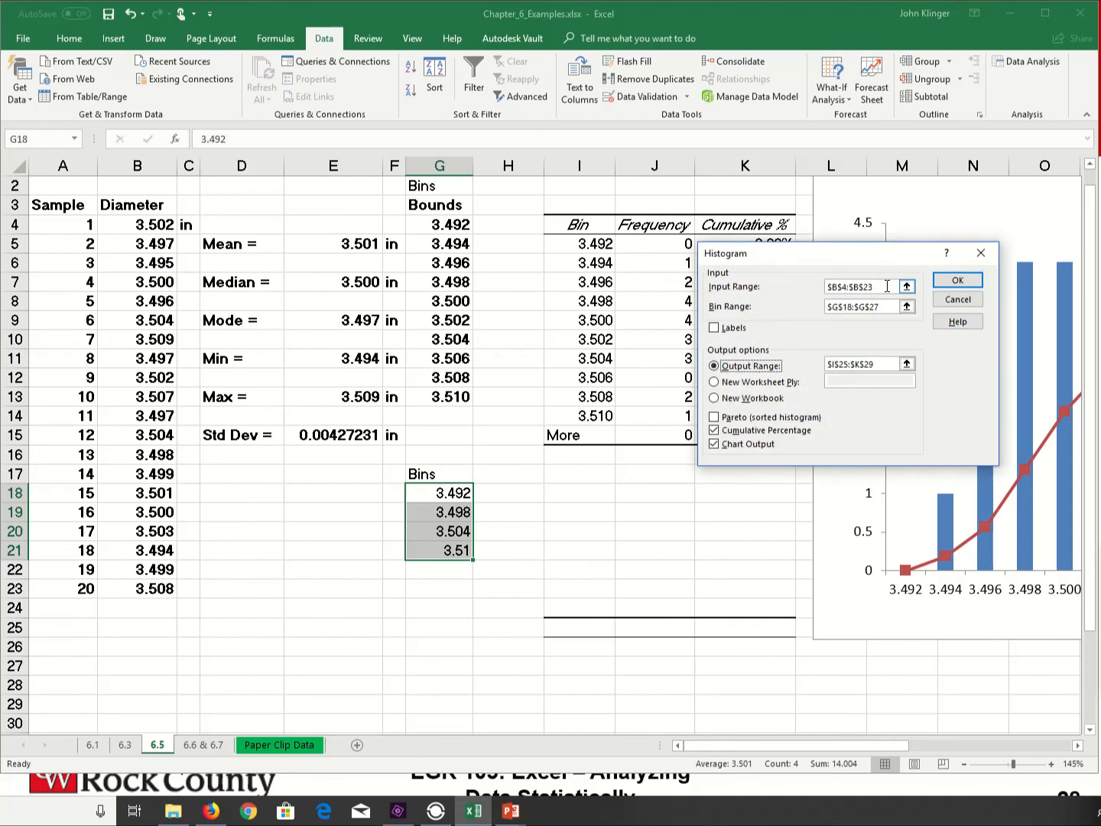
drag(893, 307, 835, 307)
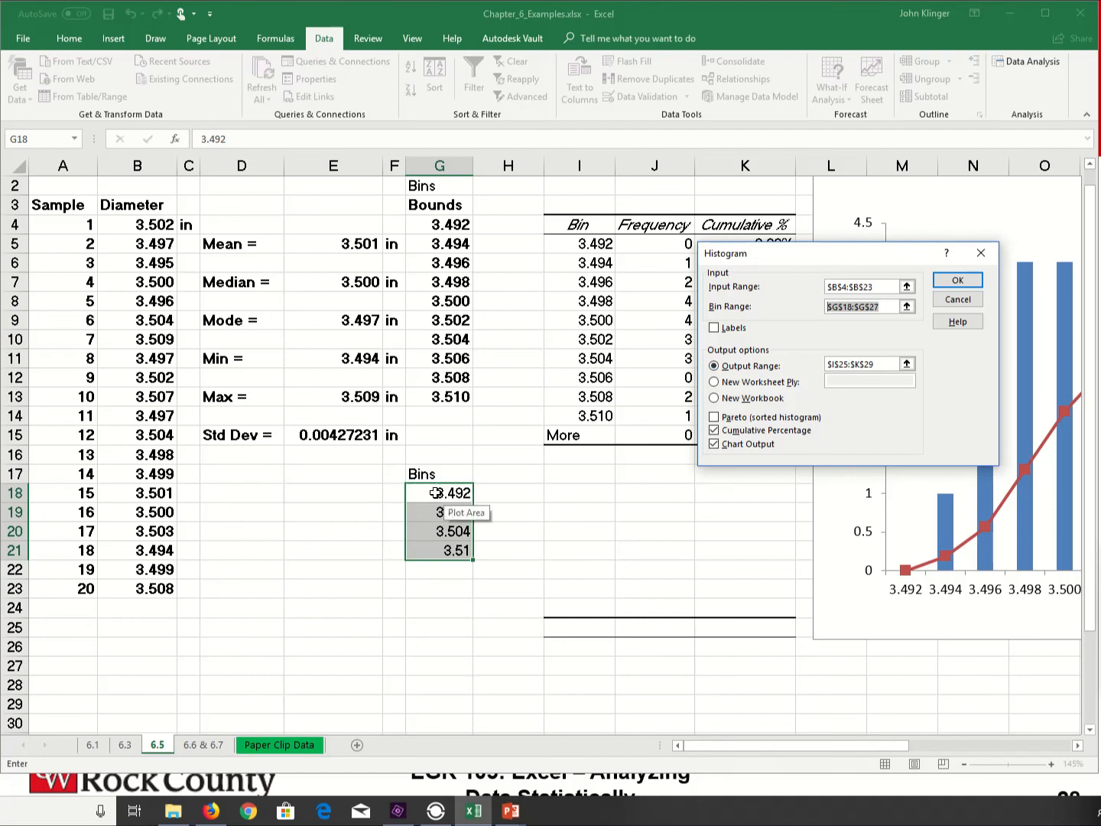
drag(432, 492, 432, 542)
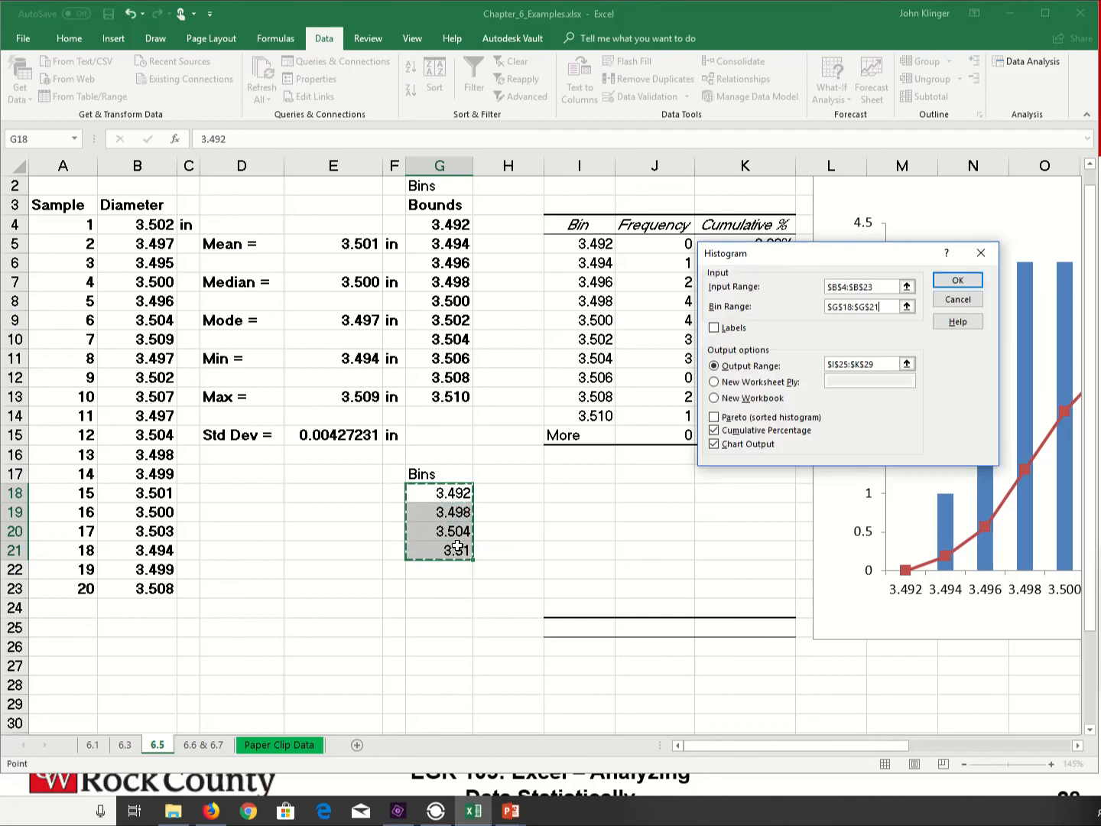
click(958, 283)
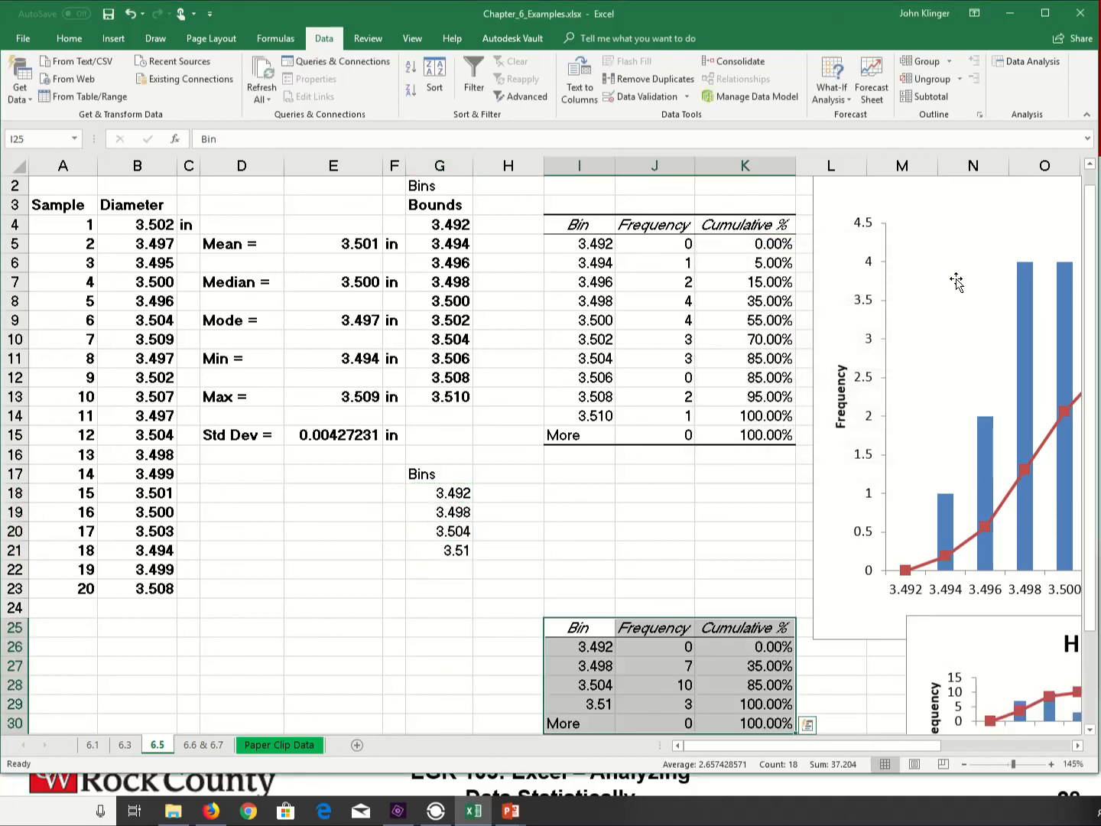
Step: Enlarge the new histogram chart to the first chart's left edge and down to about row 40, and compare both charts
scroll(654, 510, down, 2)
scroll(654, 510, down, 1)
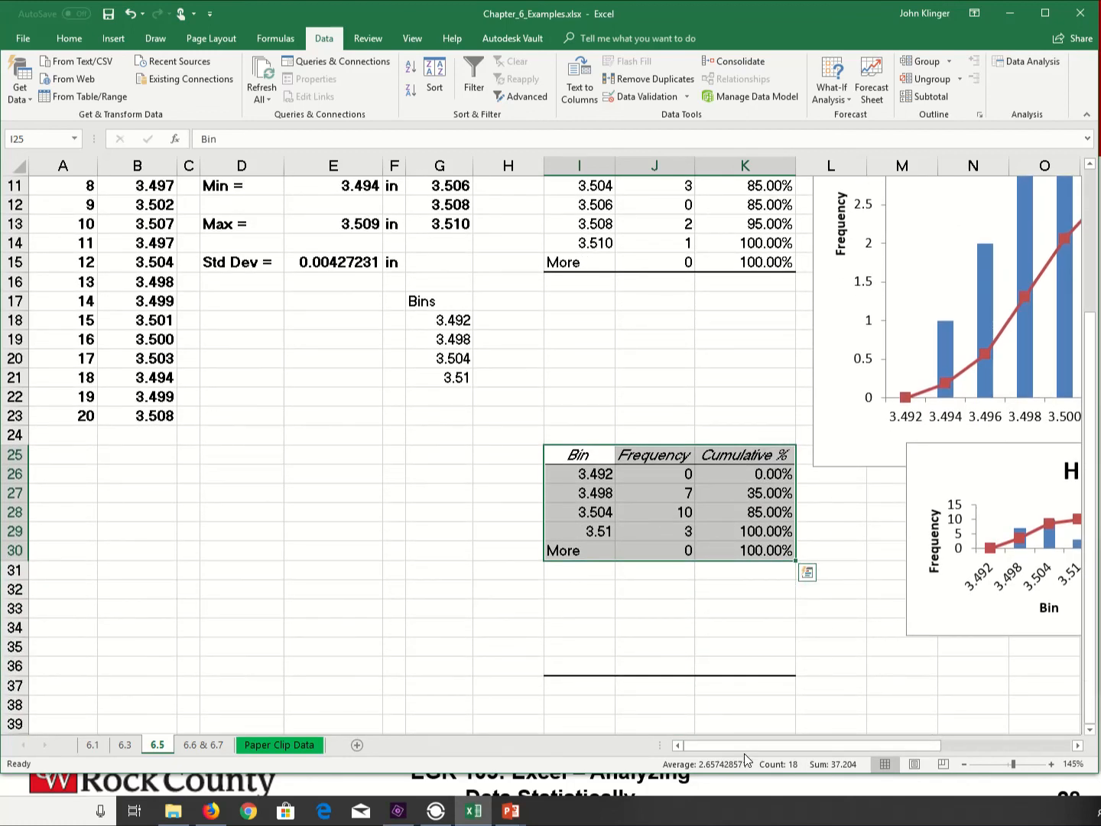
drag(761, 746, 885, 740)
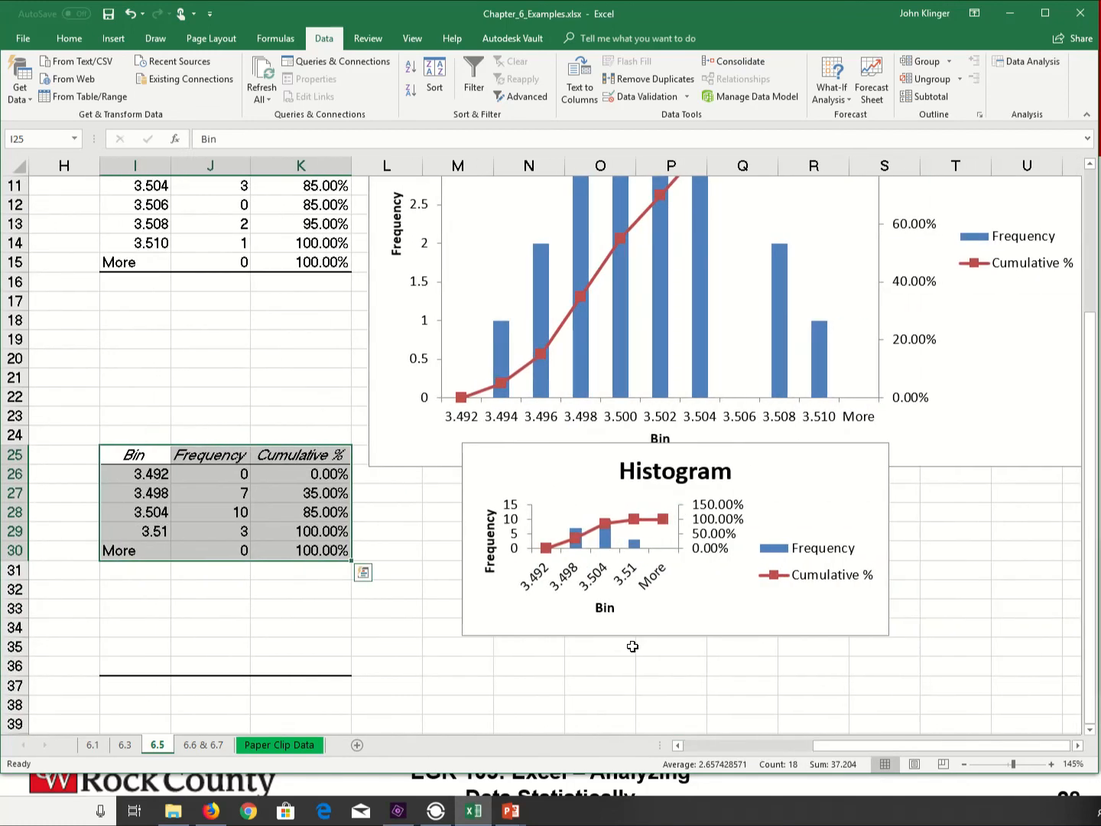
click(463, 636)
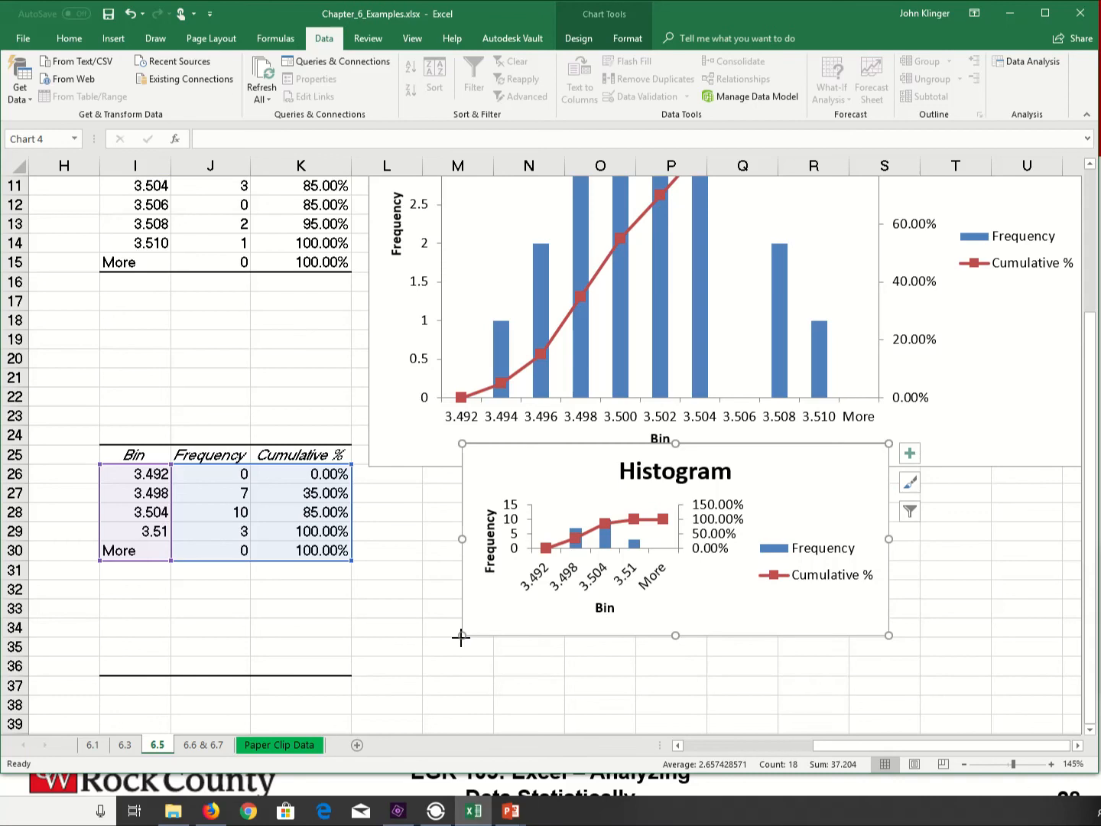
drag(462, 636, 369, 737)
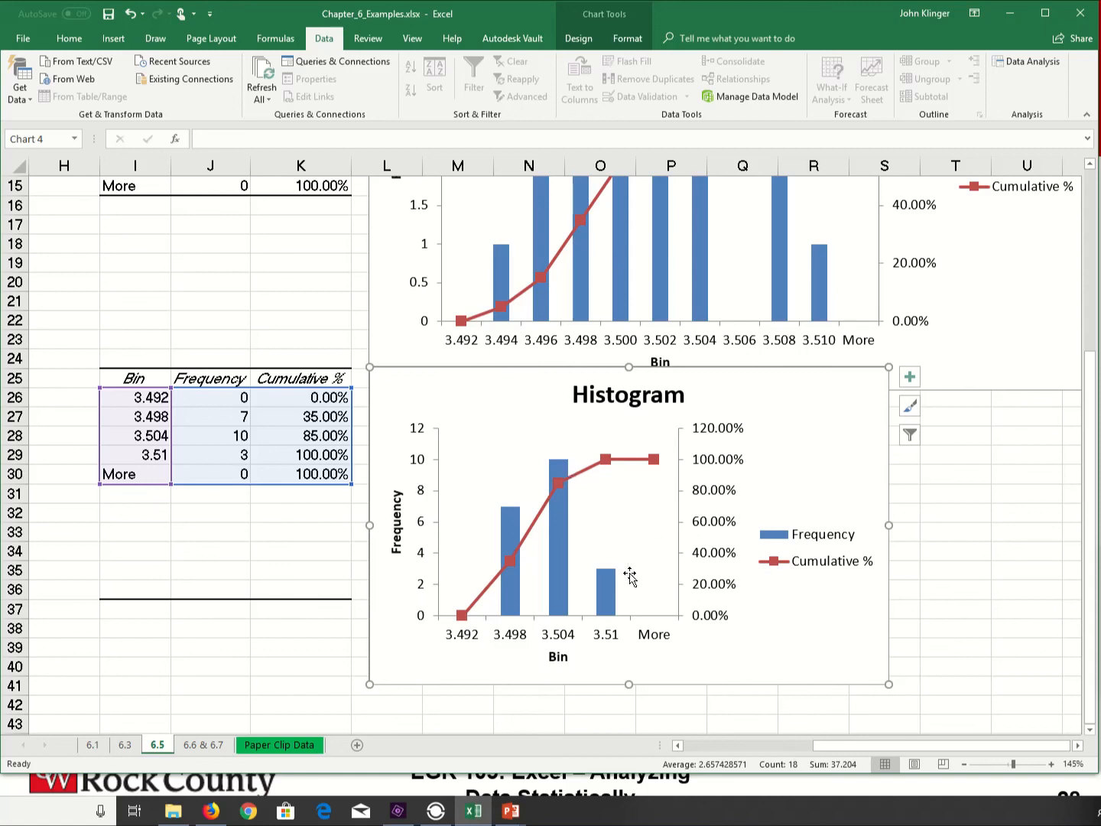
scroll(569, 590, up, 1)
scroll(568, 591, up, 1)
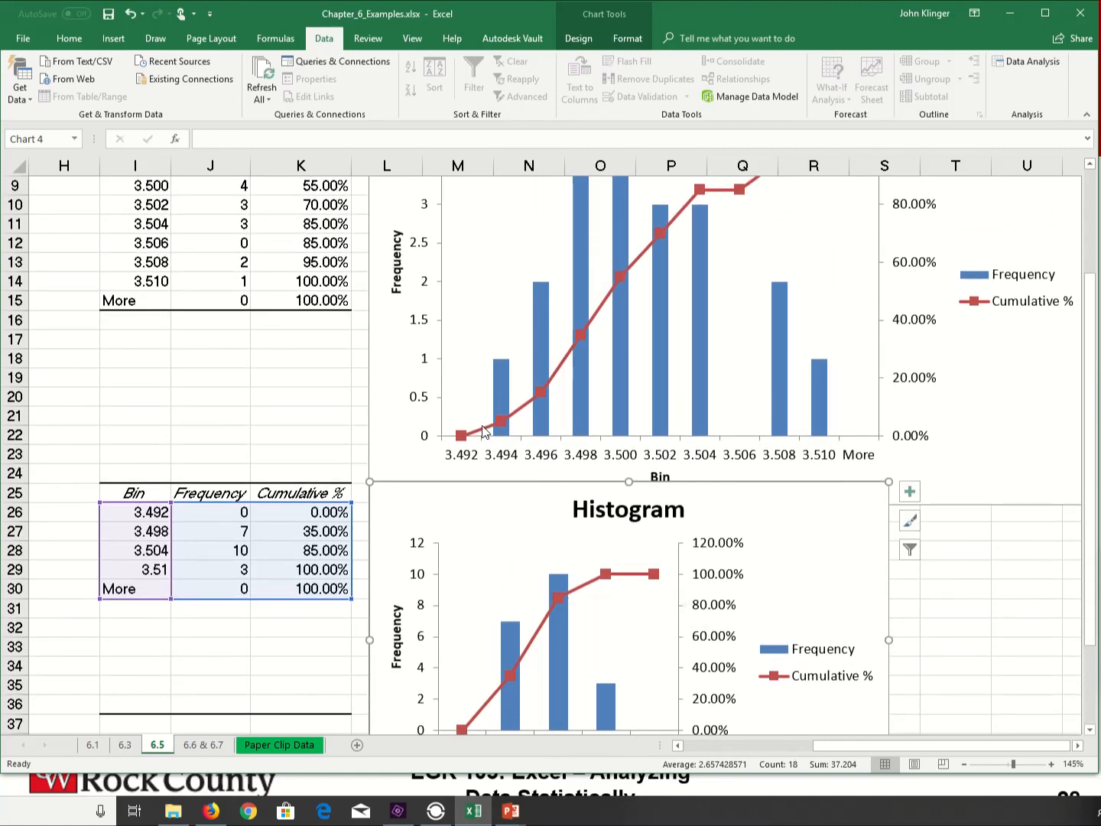
scroll(646, 413, up, 2)
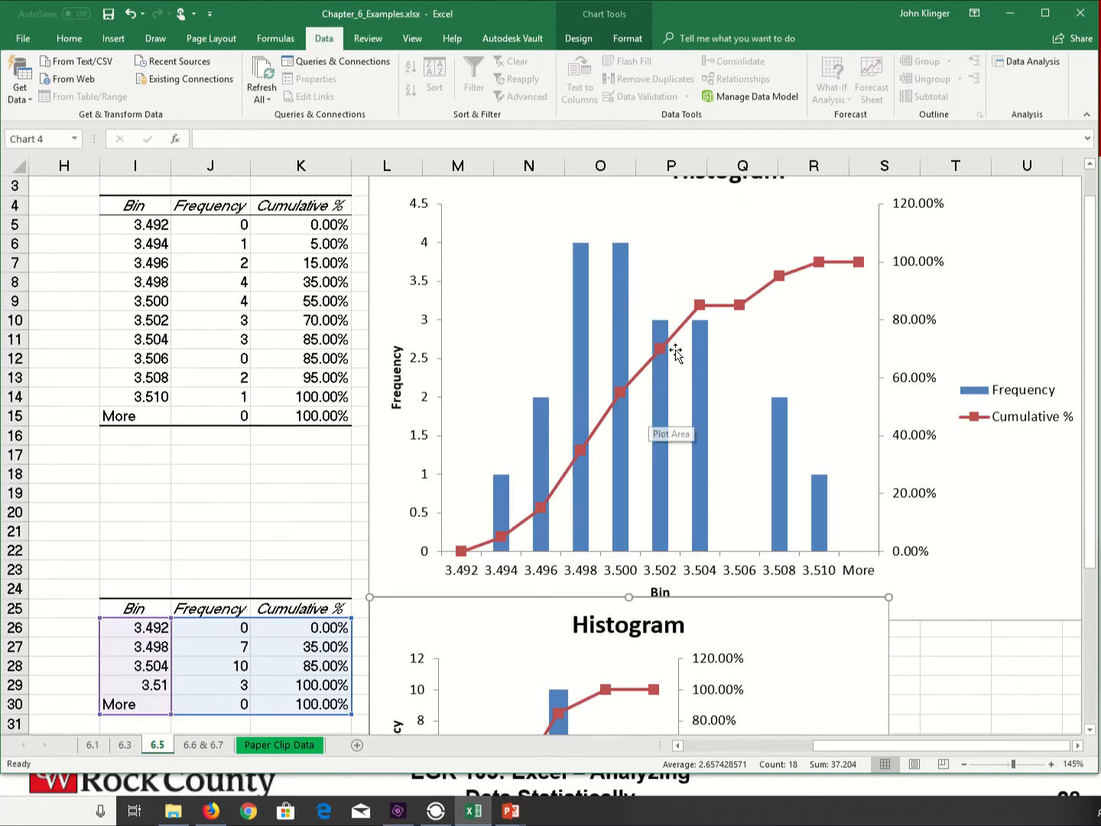
scroll(638, 566, down, 5)
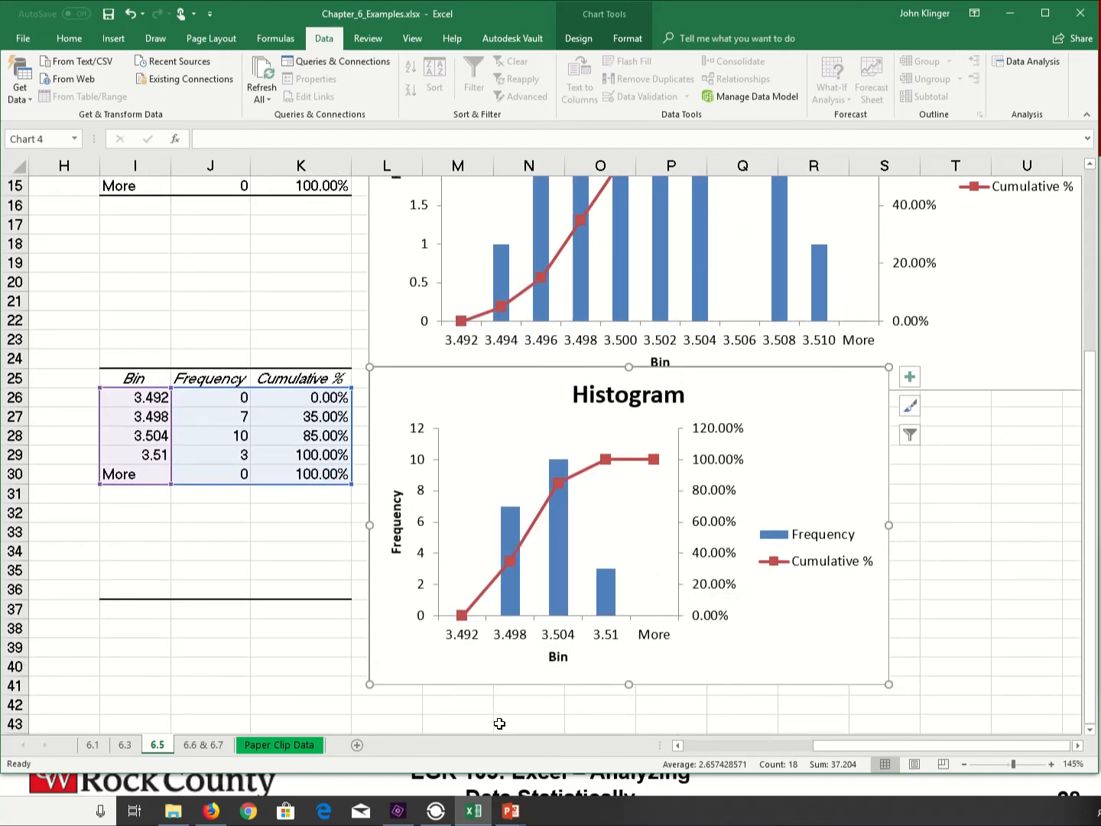
Step: Enter the heading Bins in I41 and the first two bin bounds, 3.492 and 3.493, in I42:I43
drag(851, 746, 666, 747)
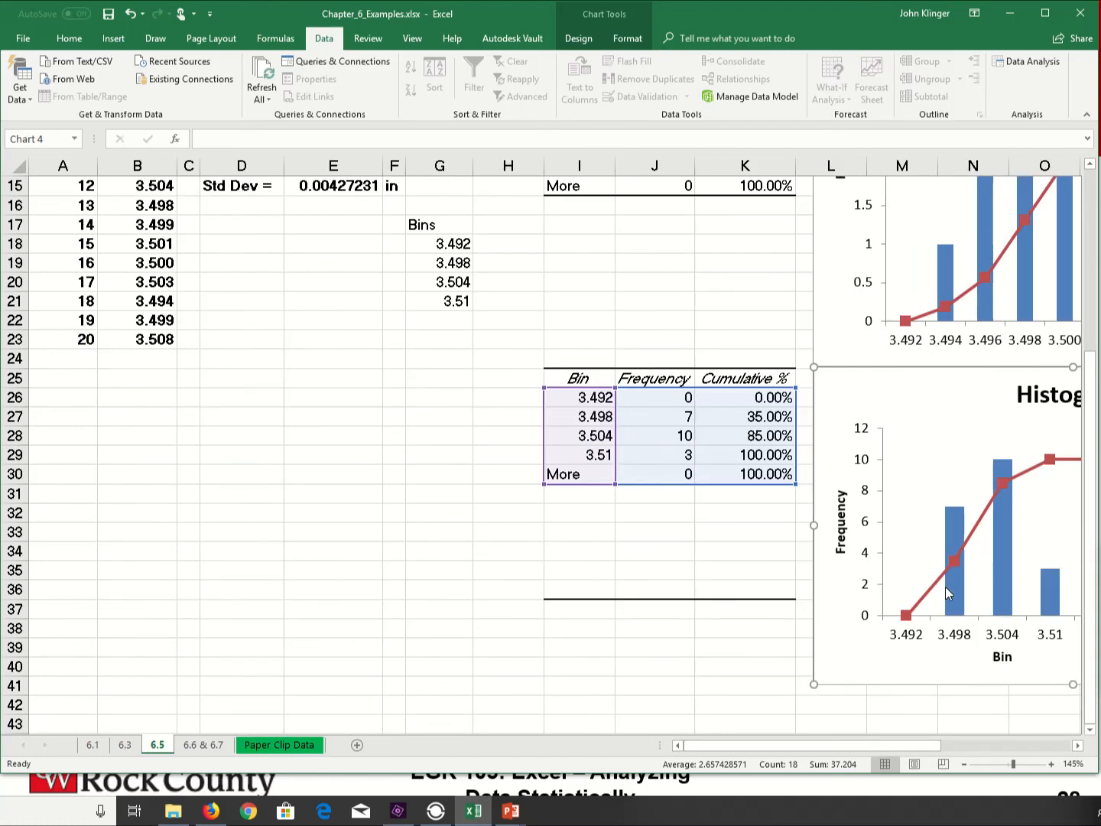
scroll(593, 613, down, 4)
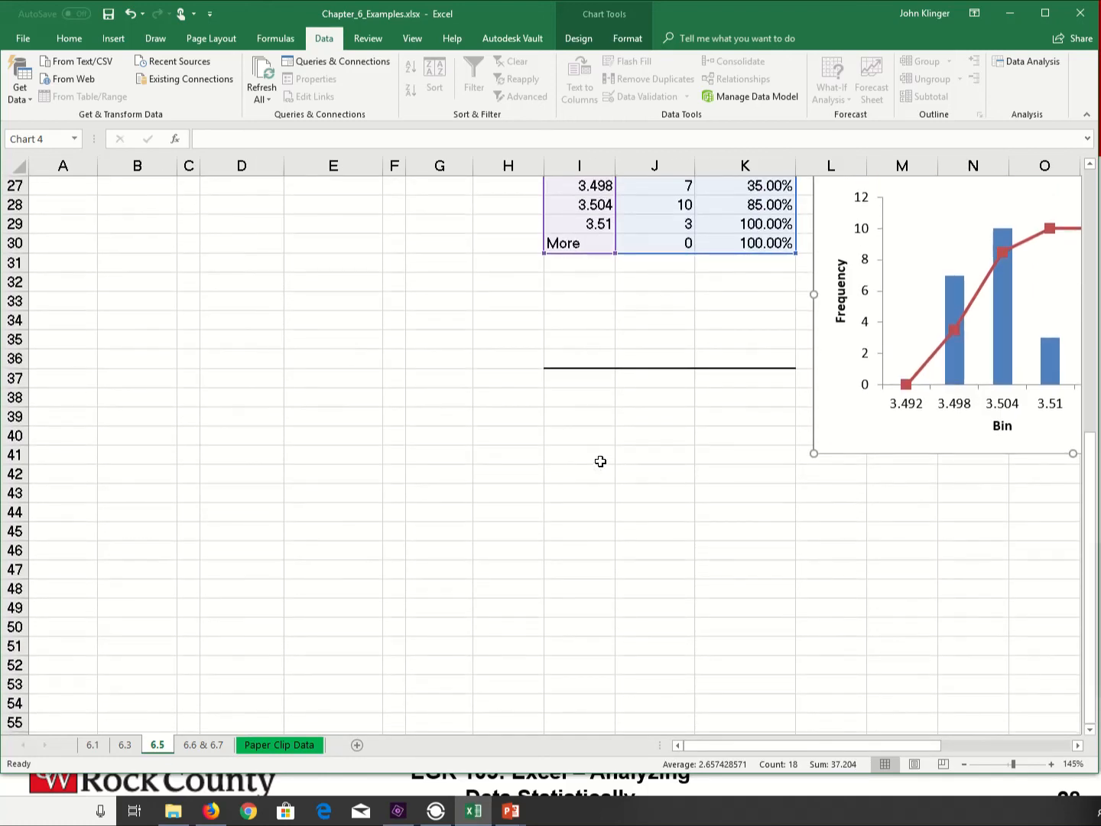
click(600, 461)
text(Bi)
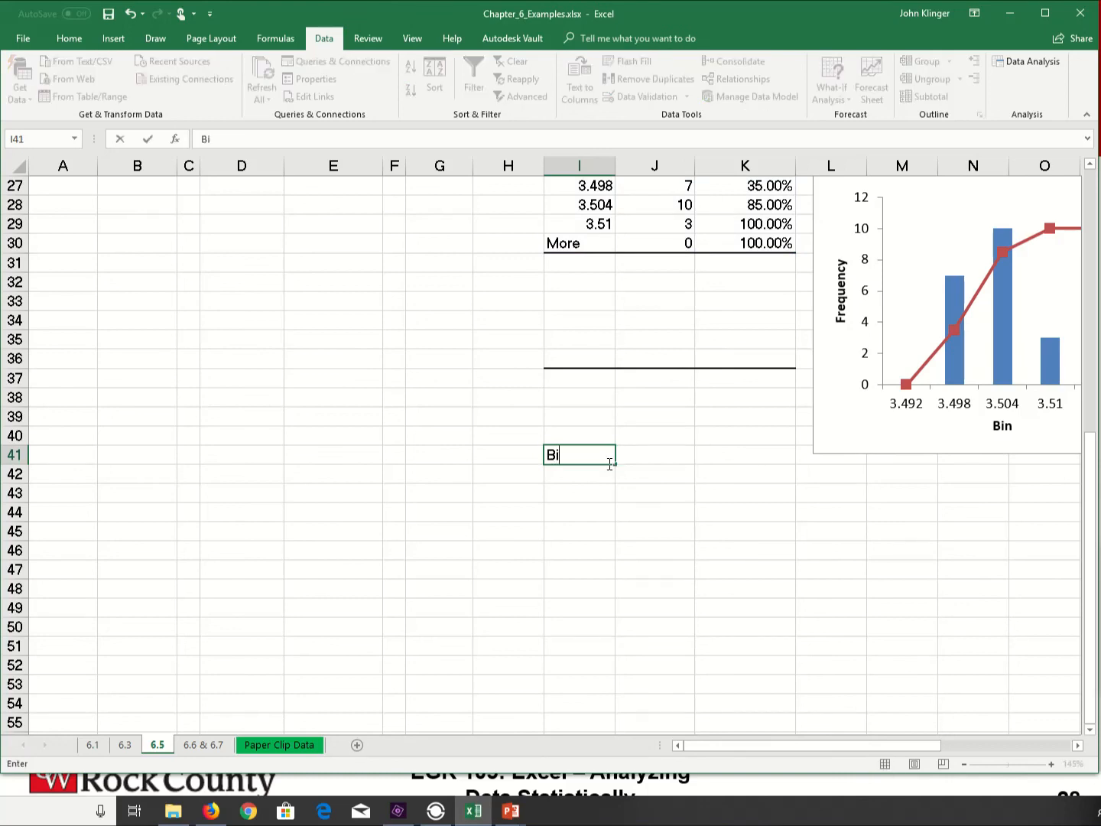
text(ns)
key(Return)
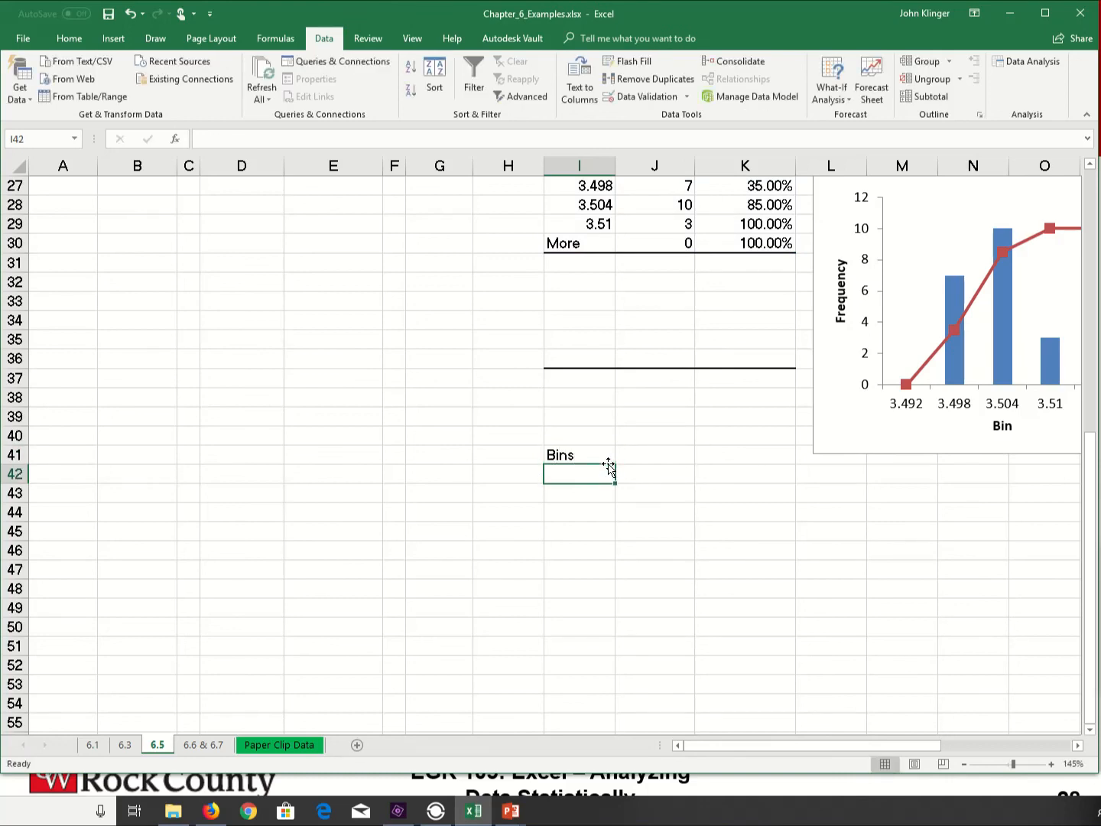
text(3.492)
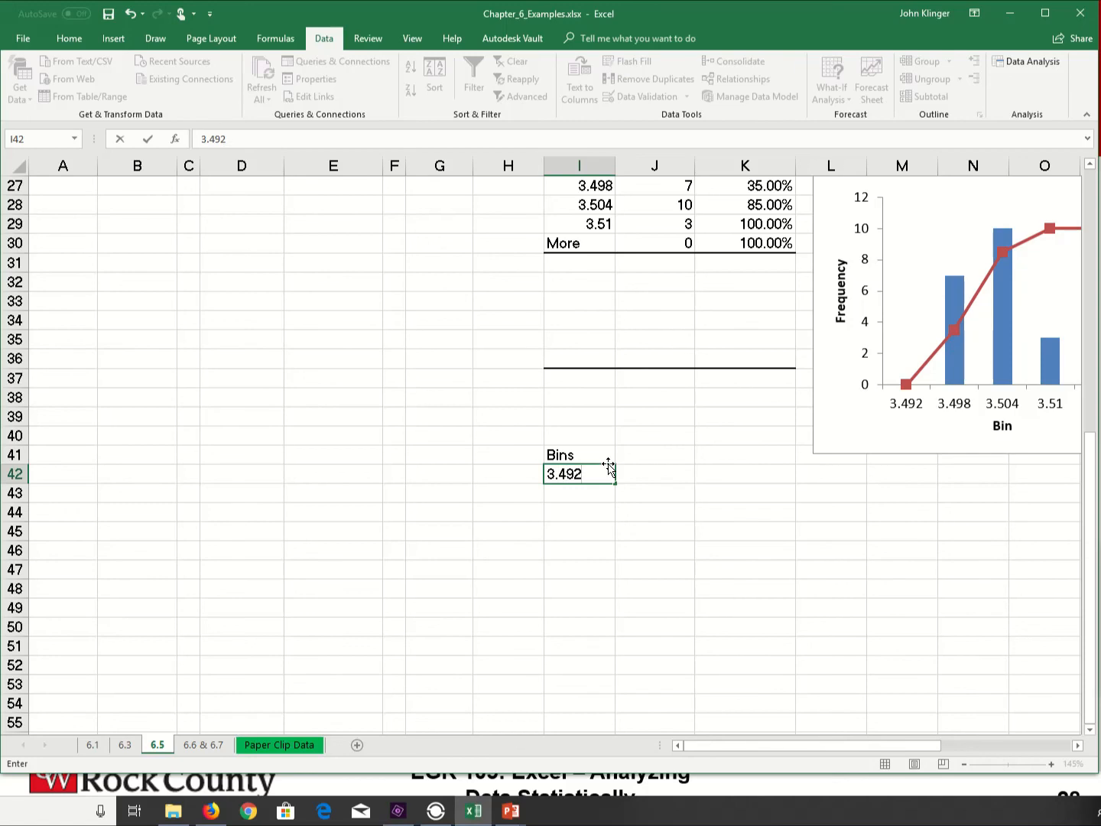
key(Return)
text(3)
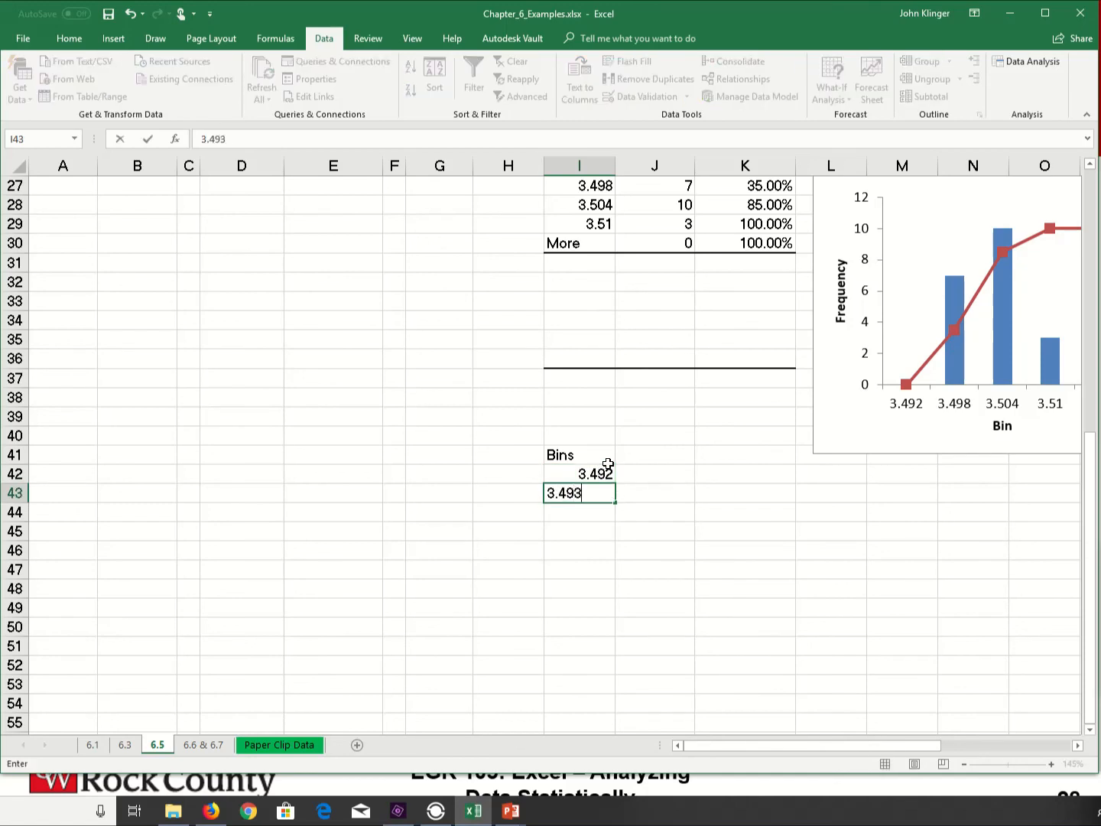
text(.493)
key(Return)
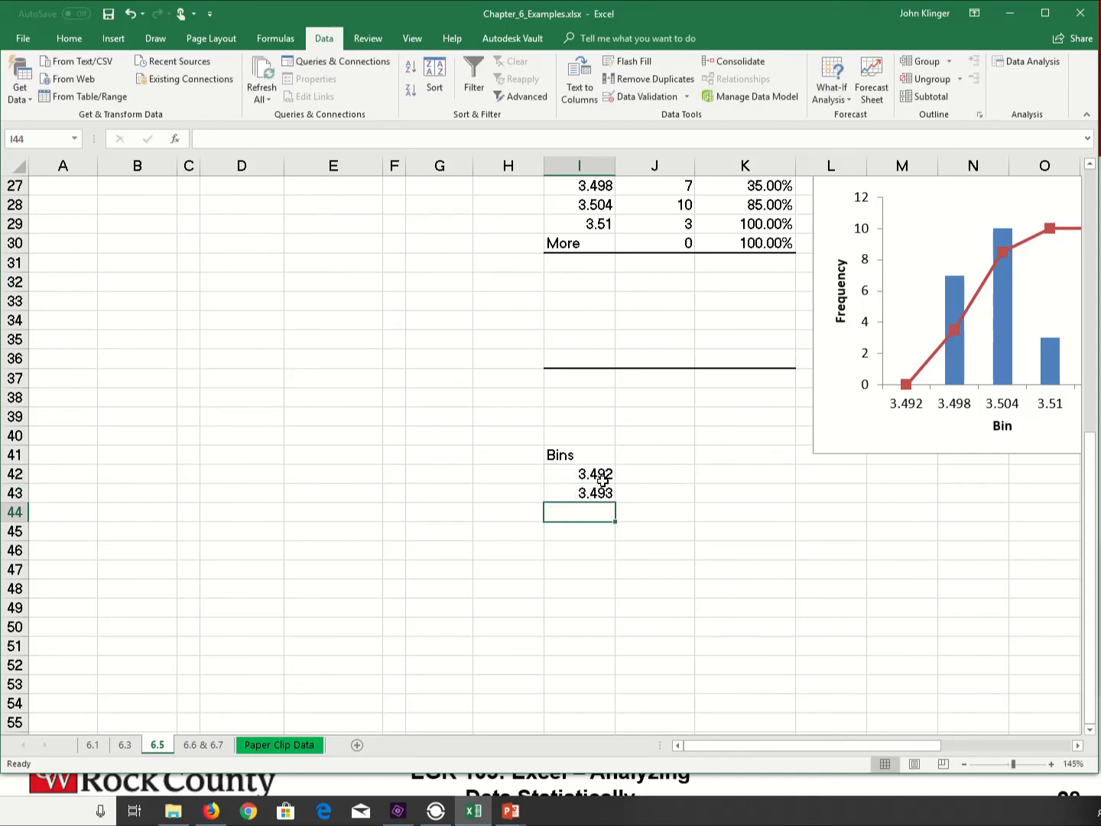
Step: Extend the bin series from I42:I43 down to I60, ending at 3.51
drag(603, 479, 593, 684)
scroll(587, 581, up, 4)
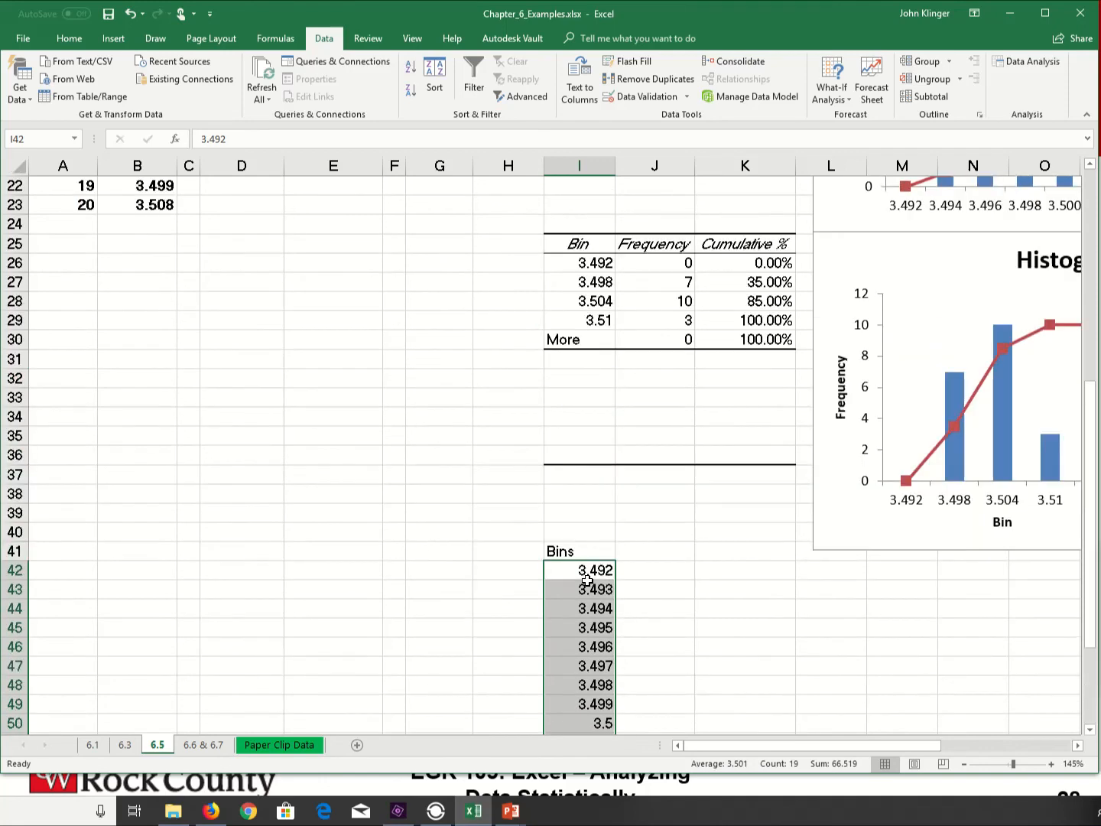
scroll(587, 581, down, 4)
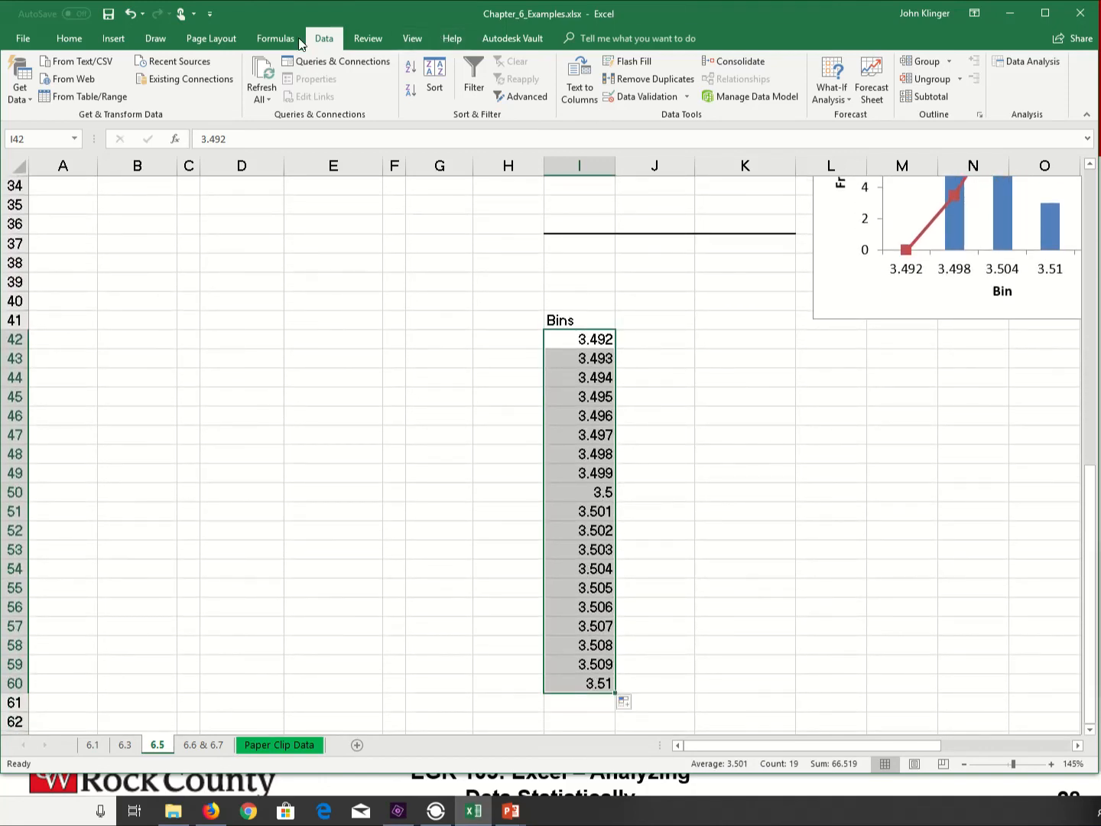
Step: Start another Histogram analysis and set its bin range to I42:I60
click(1023, 69)
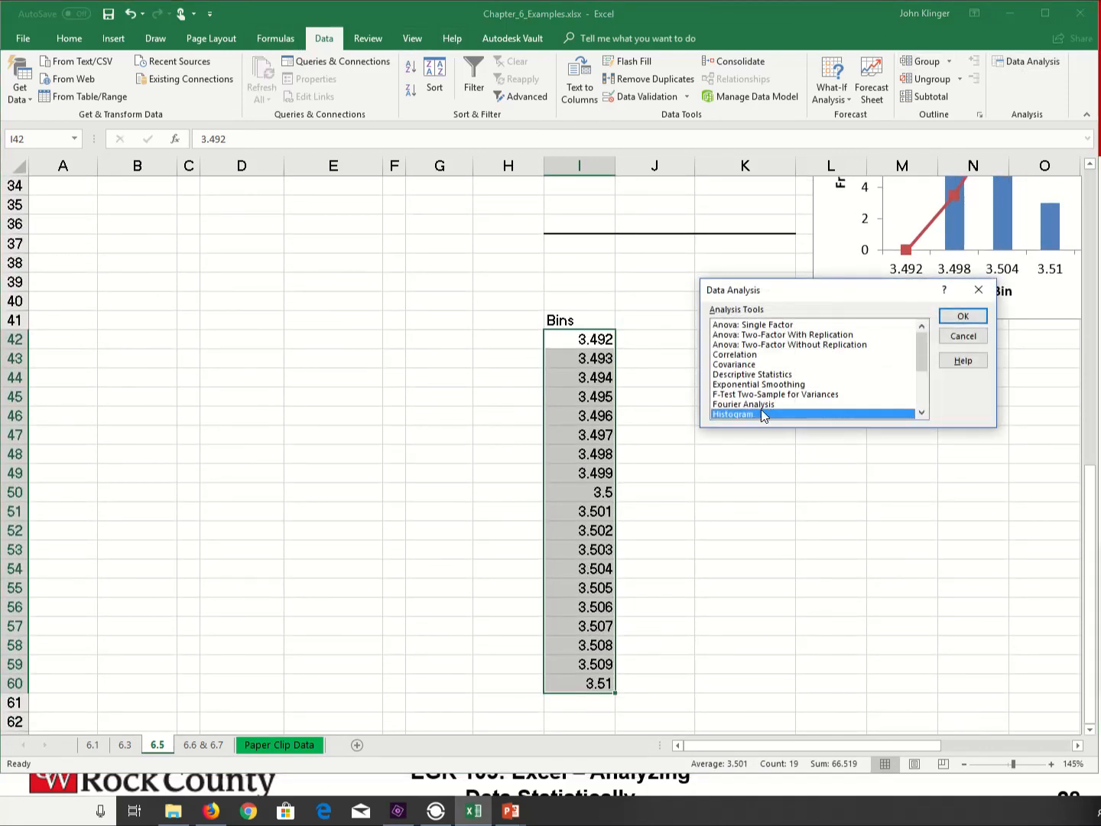
click(965, 314)
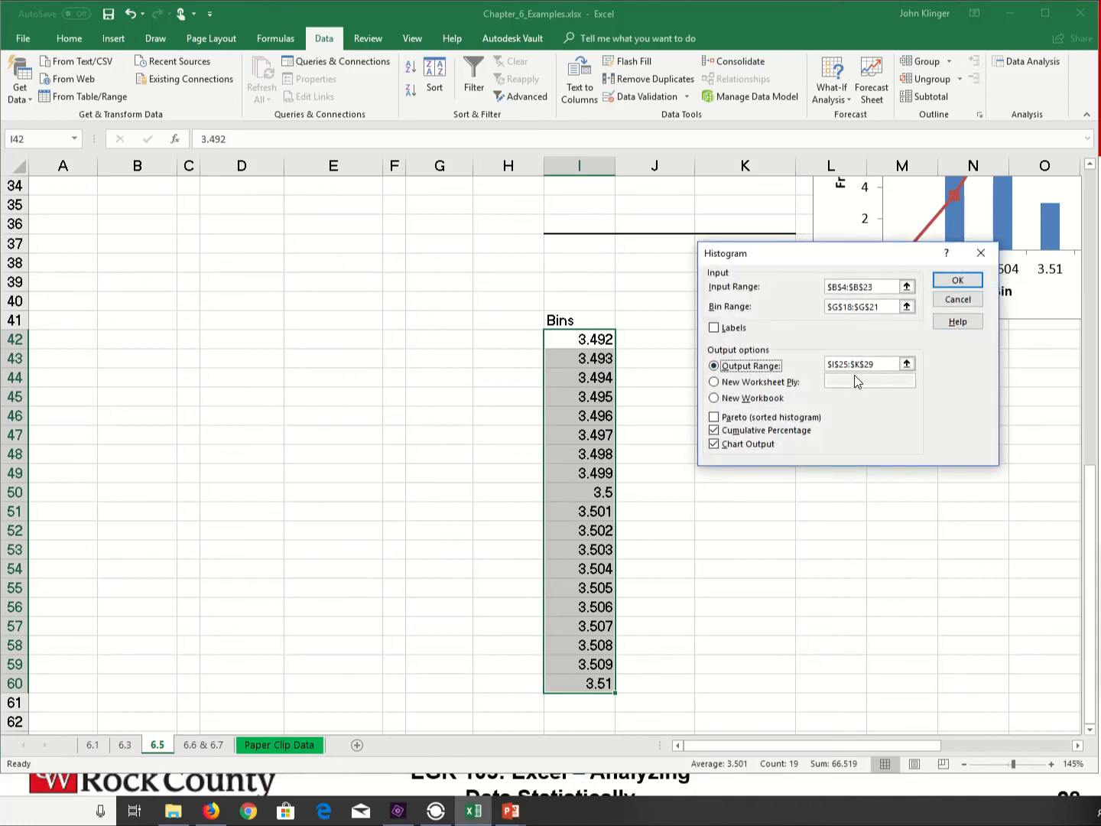
click(890, 307)
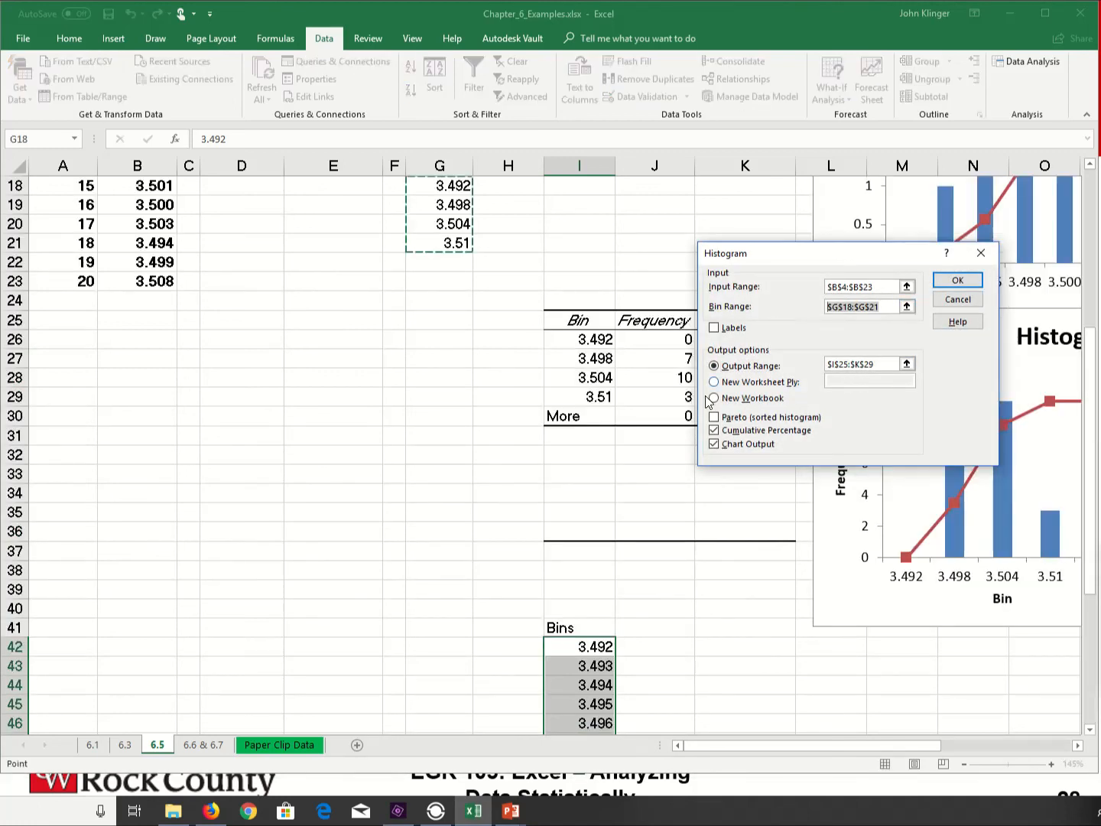
scroll(626, 468, down, 2)
scroll(626, 469, down, 4)
scroll(626, 469, up, 7)
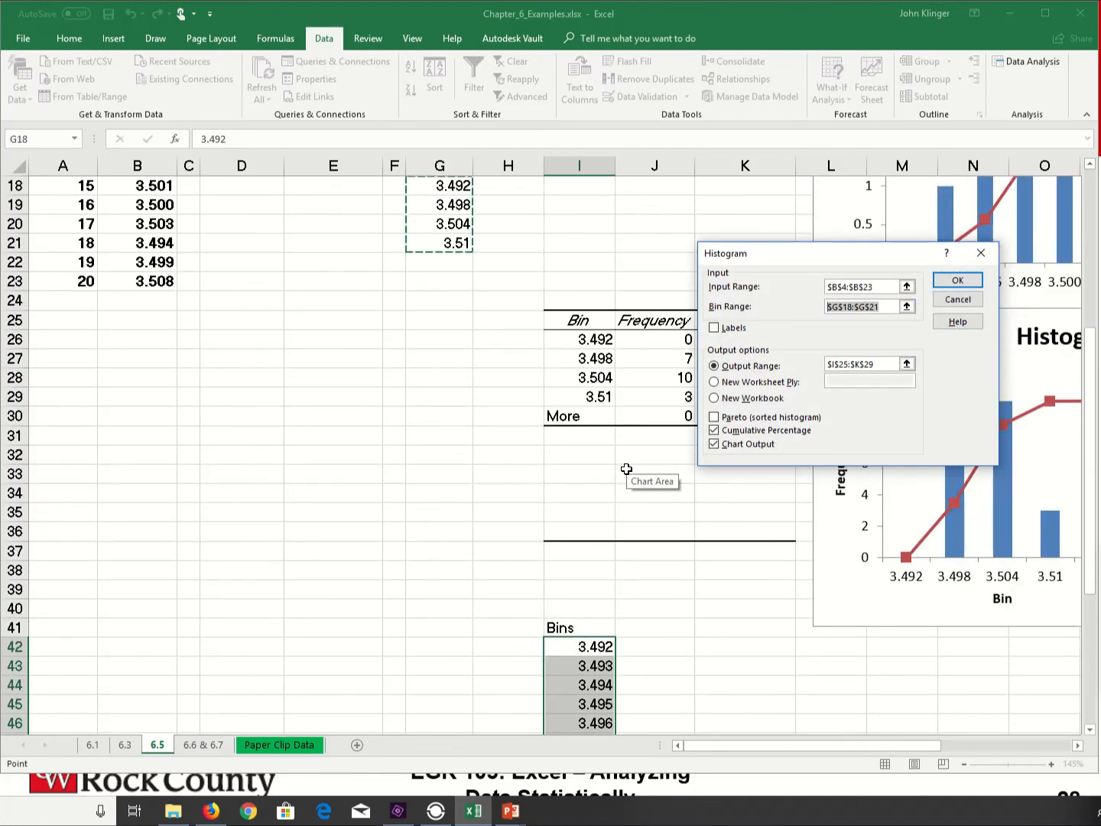
scroll(626, 469, down, 5)
scroll(618, 437, down, 2)
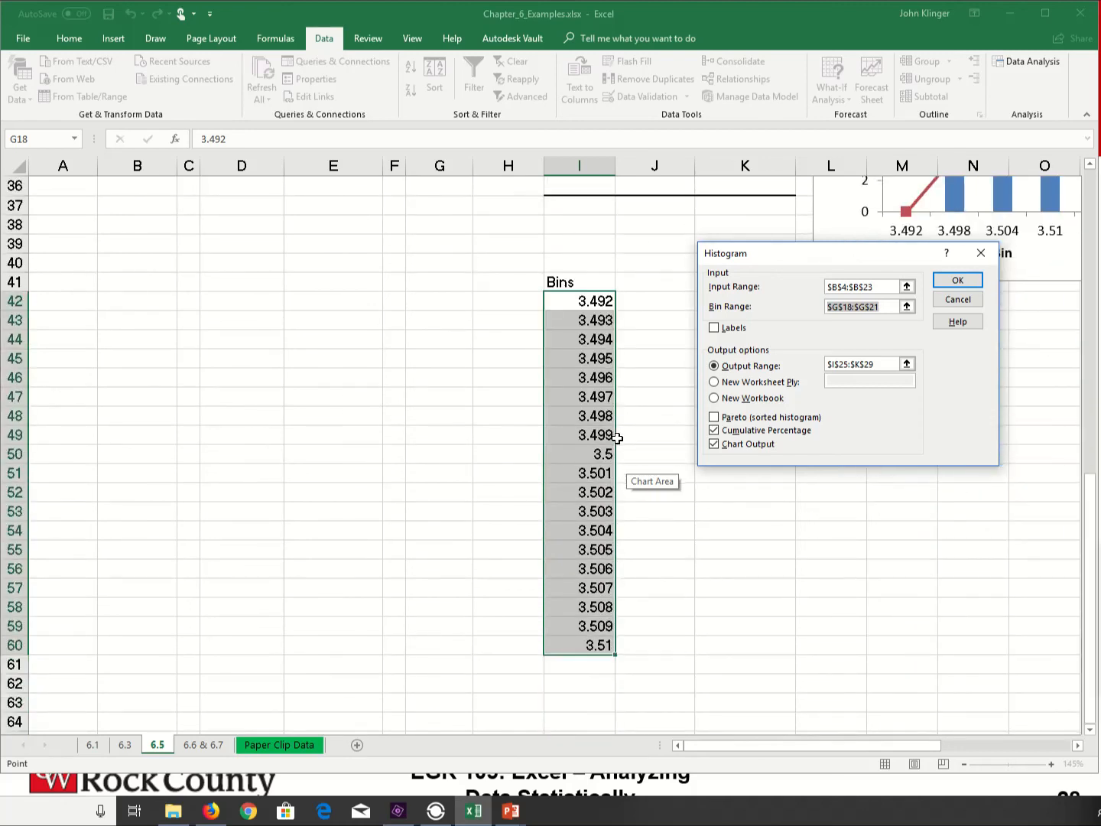
drag(594, 302, 589, 647)
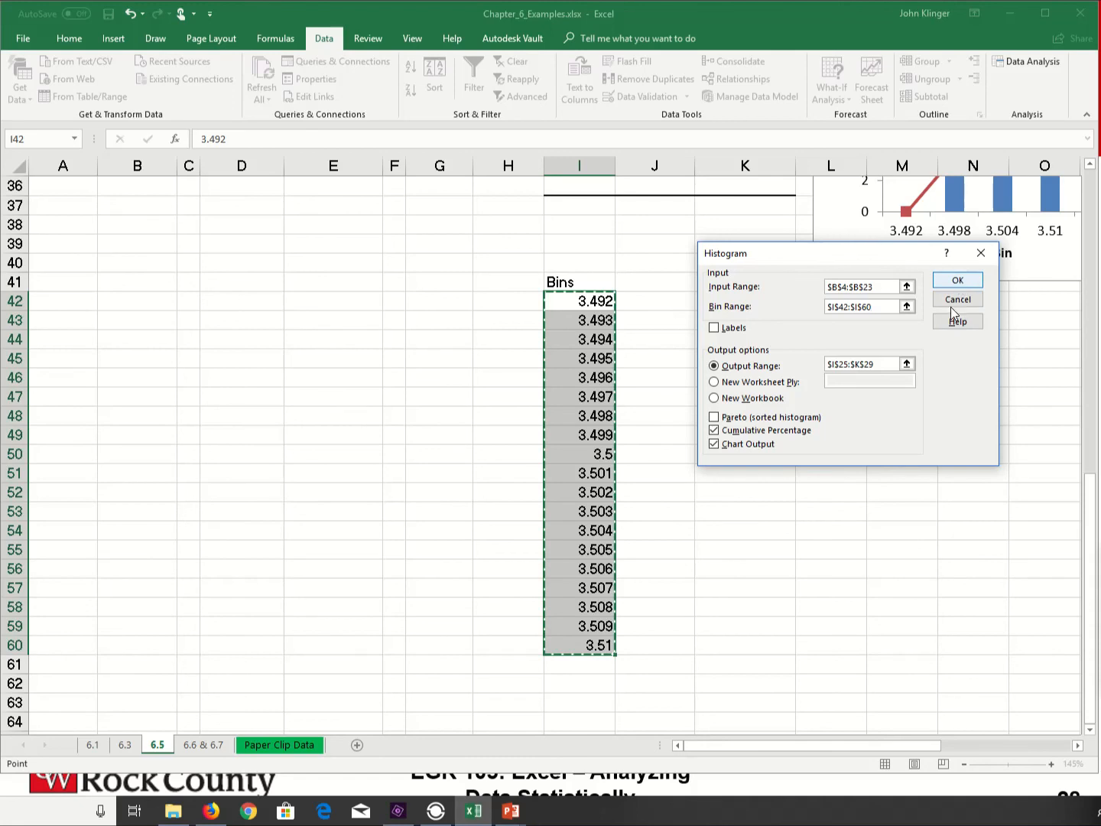
Step: Set the histogram's output range to K43:M52 and generate the table and chart
click(860, 368)
drag(860, 368, 774, 370)
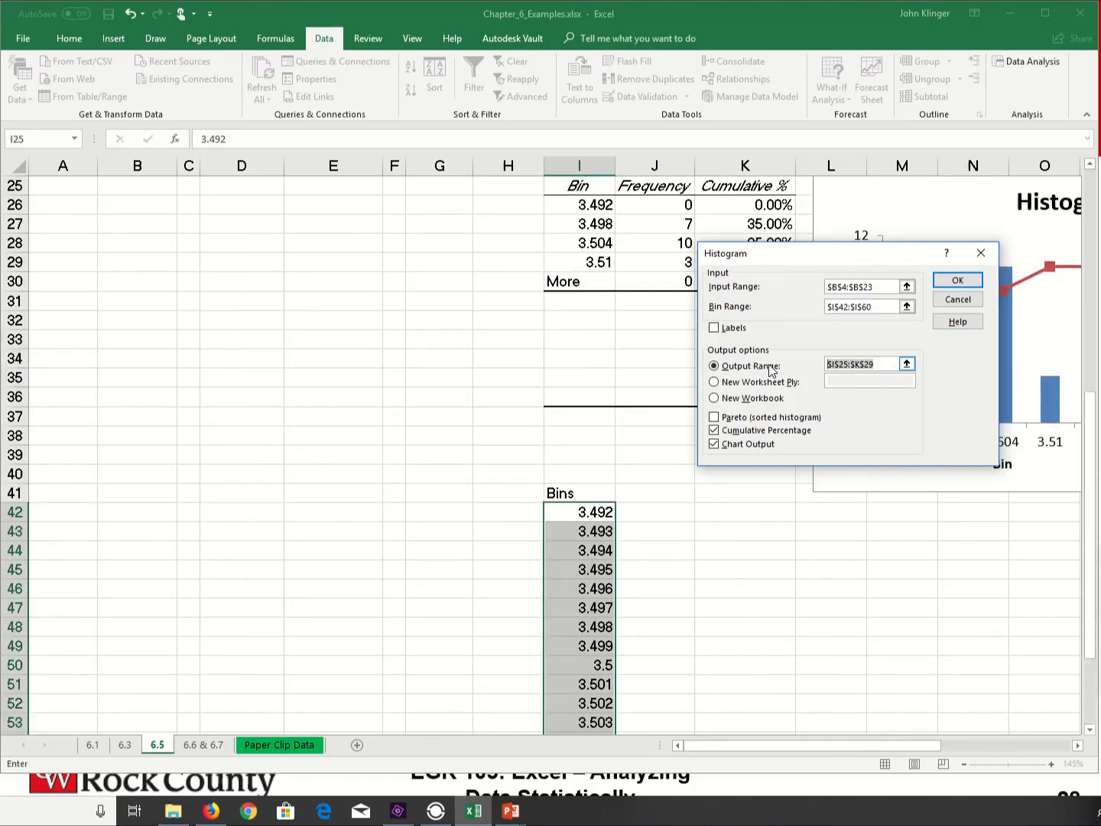
drag(712, 532, 878, 699)
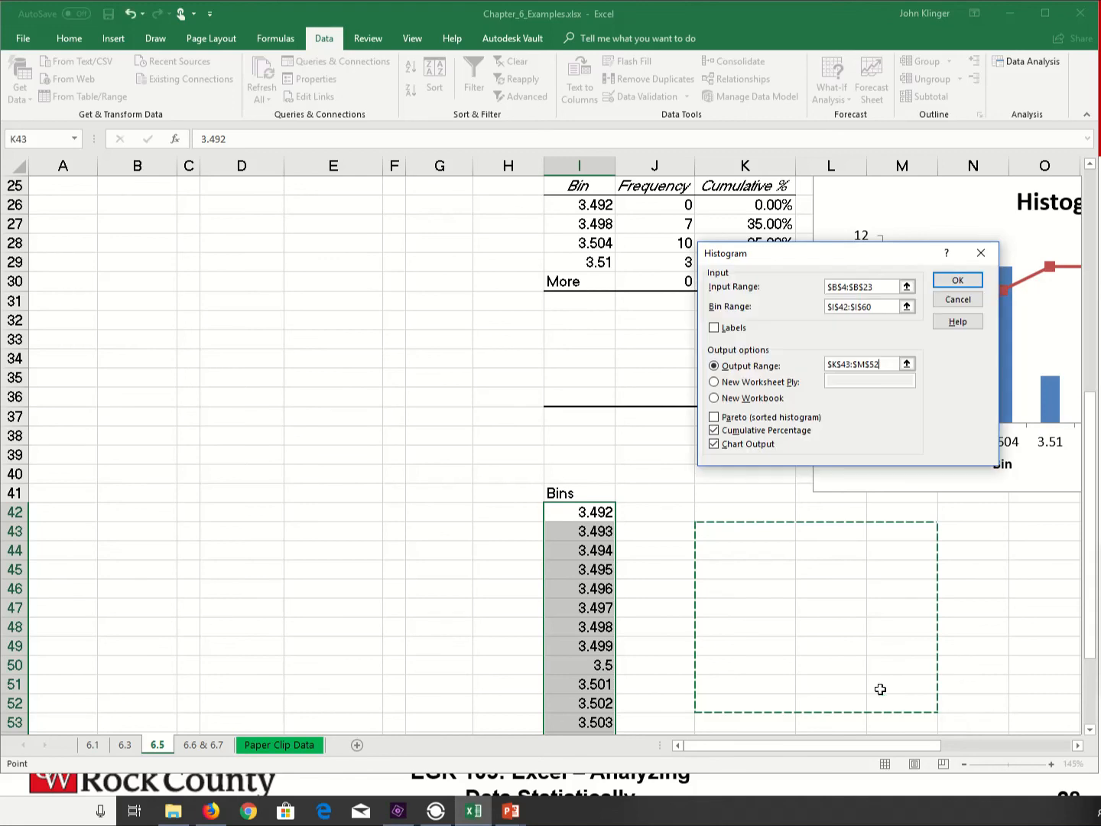
click(958, 282)
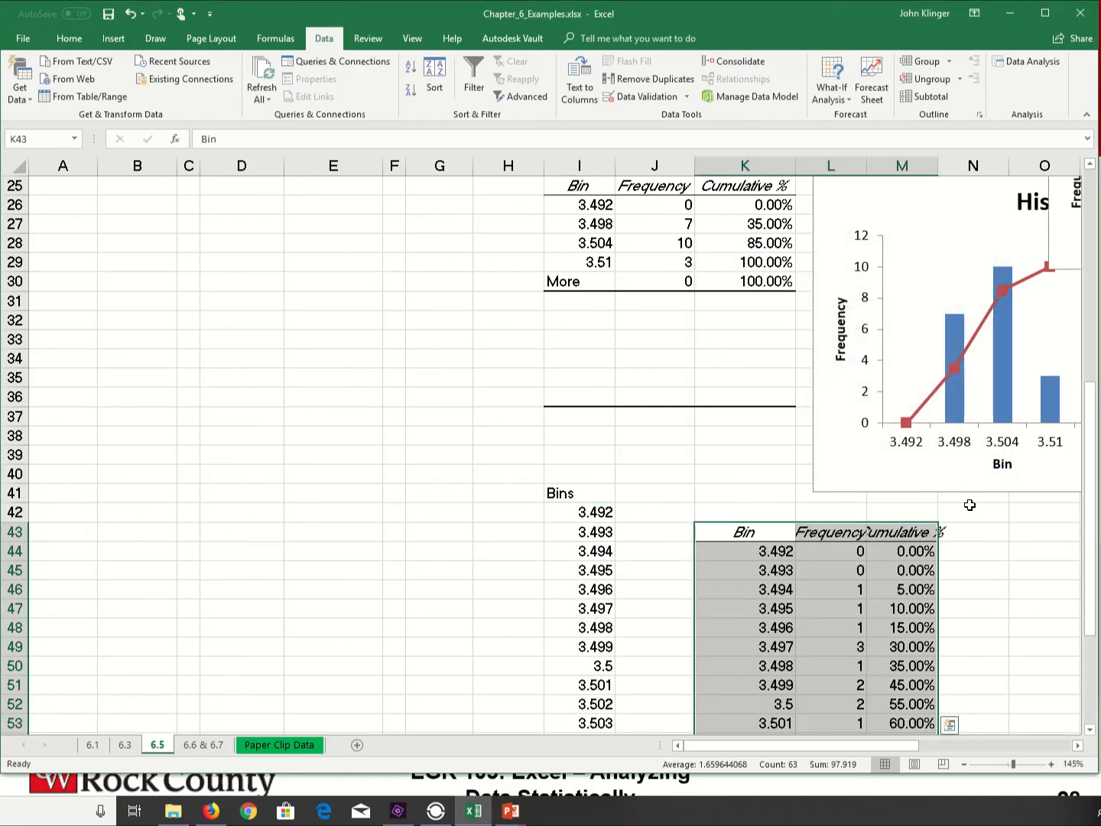
Step: Move the newest histogram chart beside its output table, with its upper-left corner near N43
scroll(967, 566, down, 3)
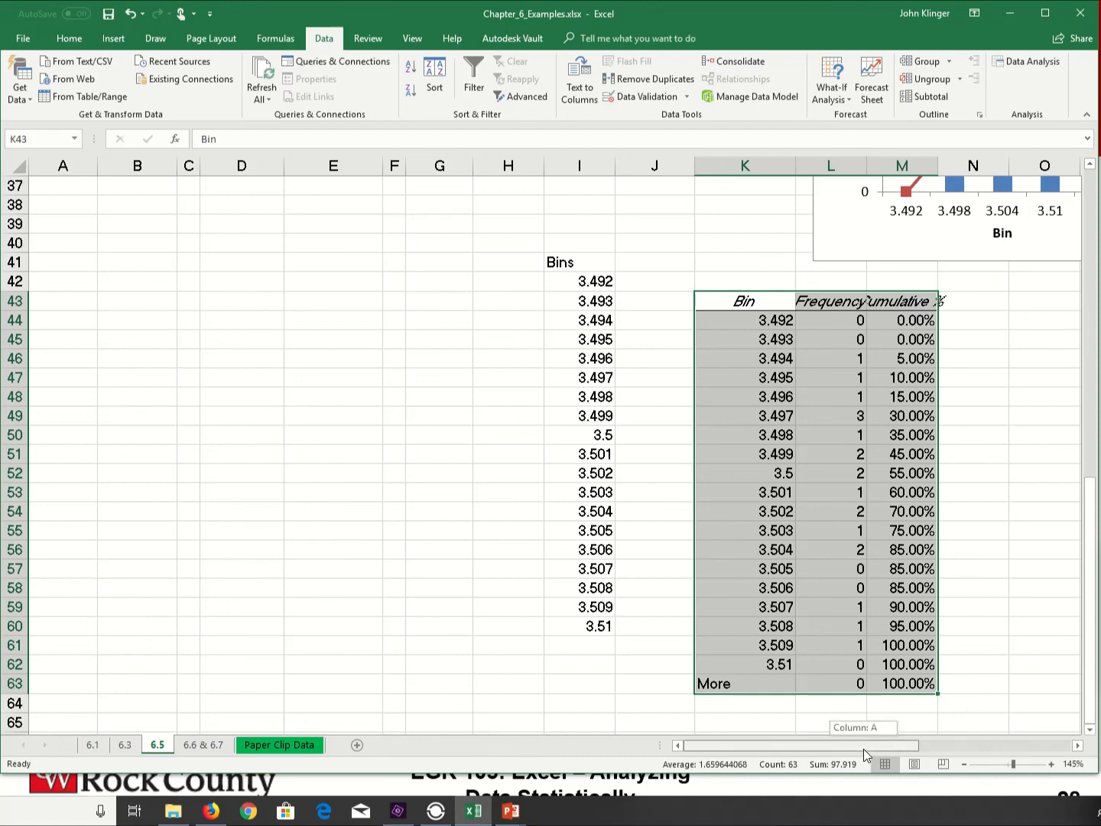
drag(864, 749, 897, 714)
scroll(919, 578, up, 8)
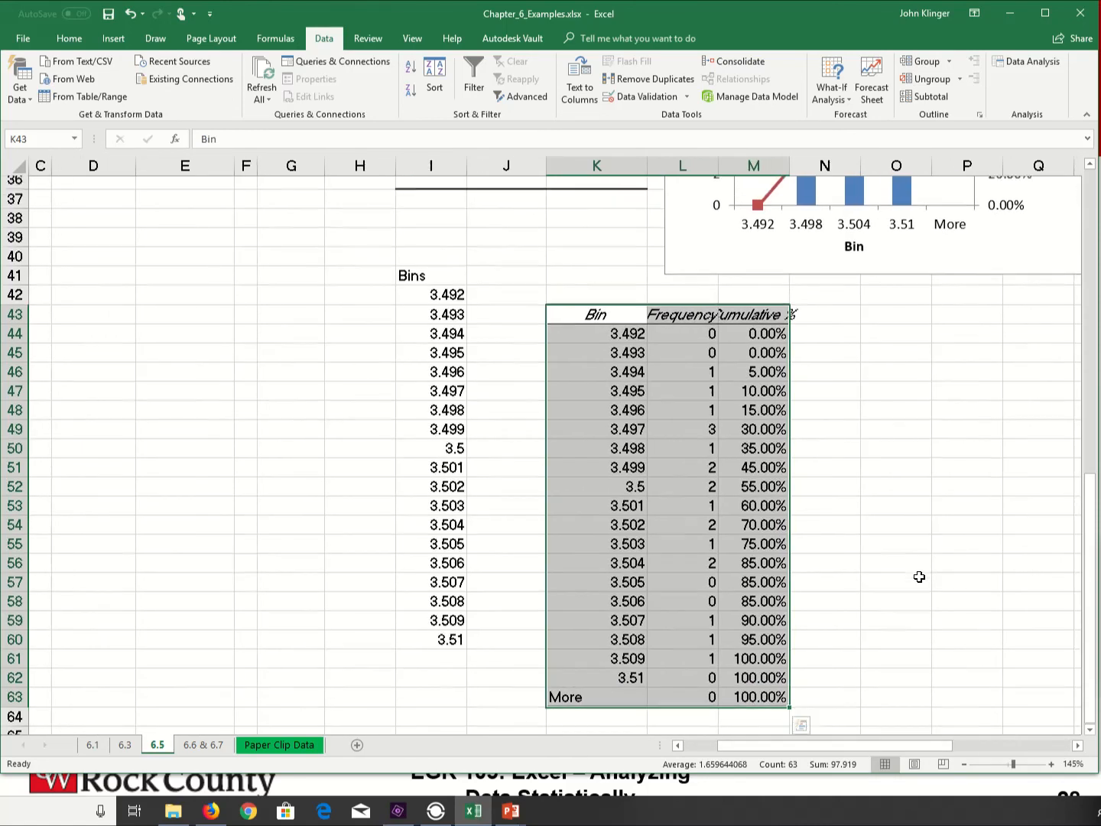
scroll(919, 578, down, 4)
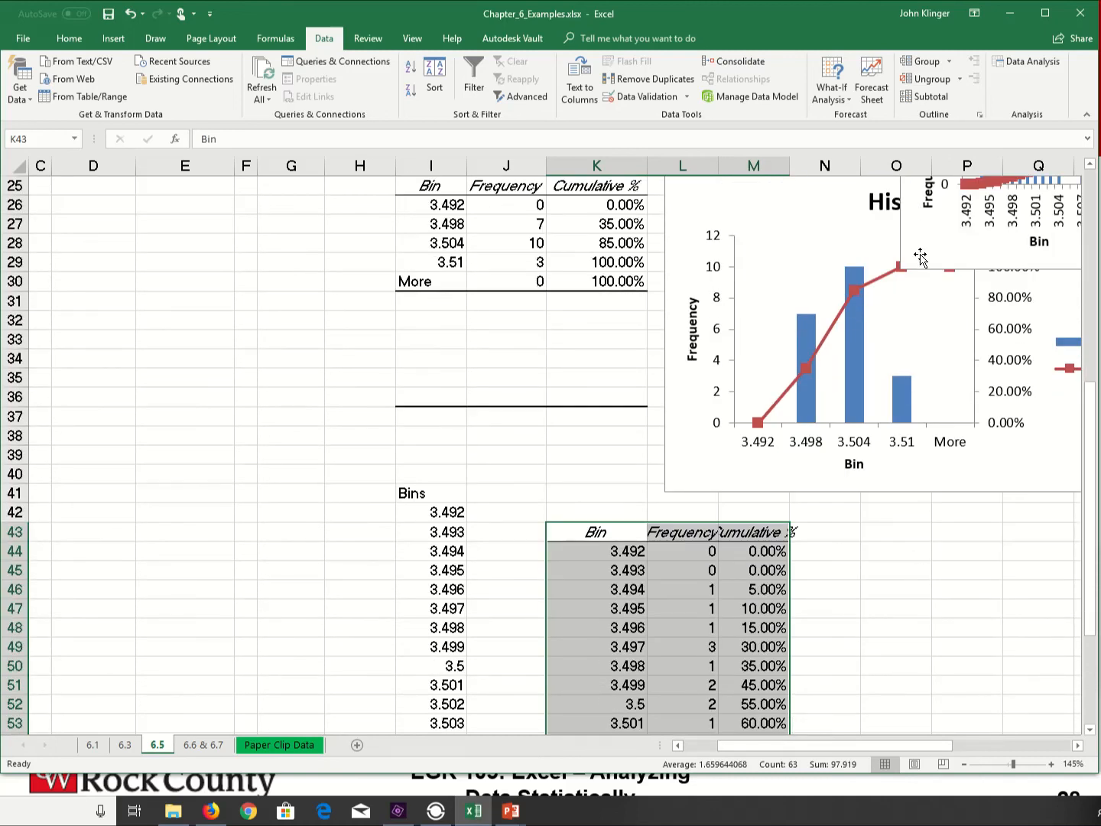
drag(920, 271, 822, 663)
drag(900, 743, 1025, 740)
scroll(862, 612, down, 3)
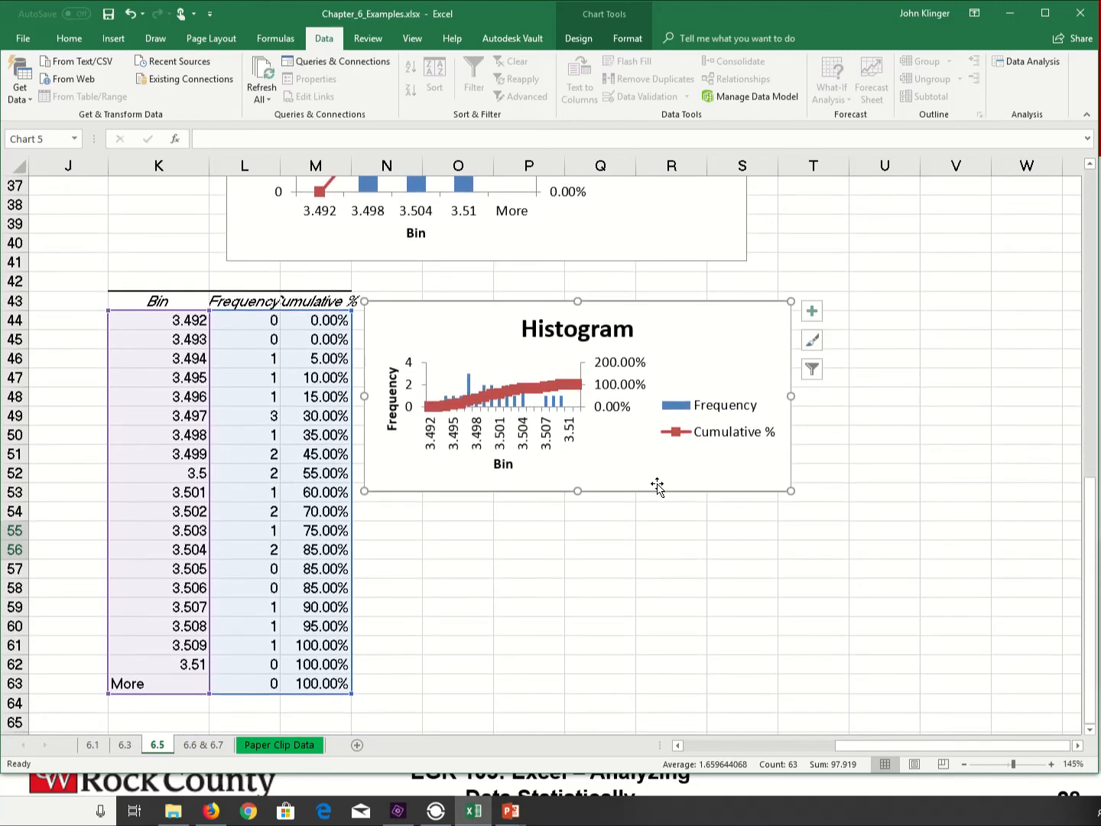
Step: Enlarge the newest histogram chart to span about columns N to W and rows 41 to 64, then deselect it
drag(579, 495, 575, 690)
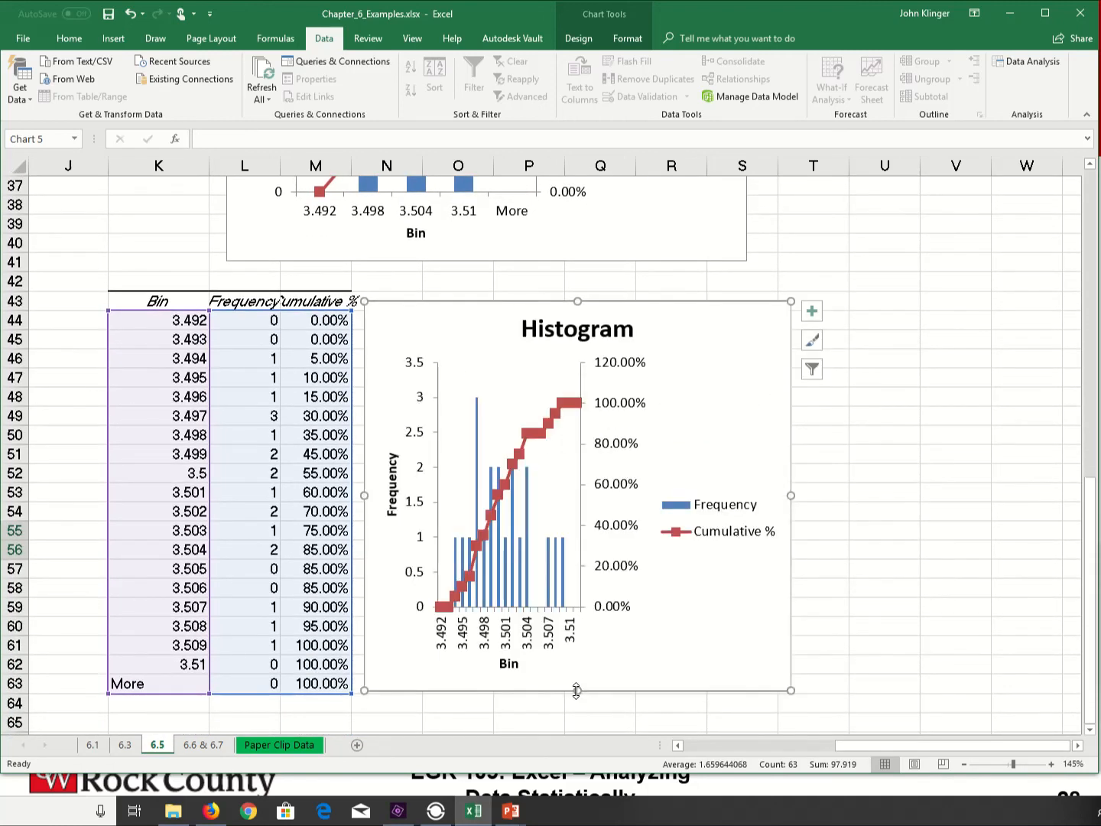
drag(792, 498, 1014, 499)
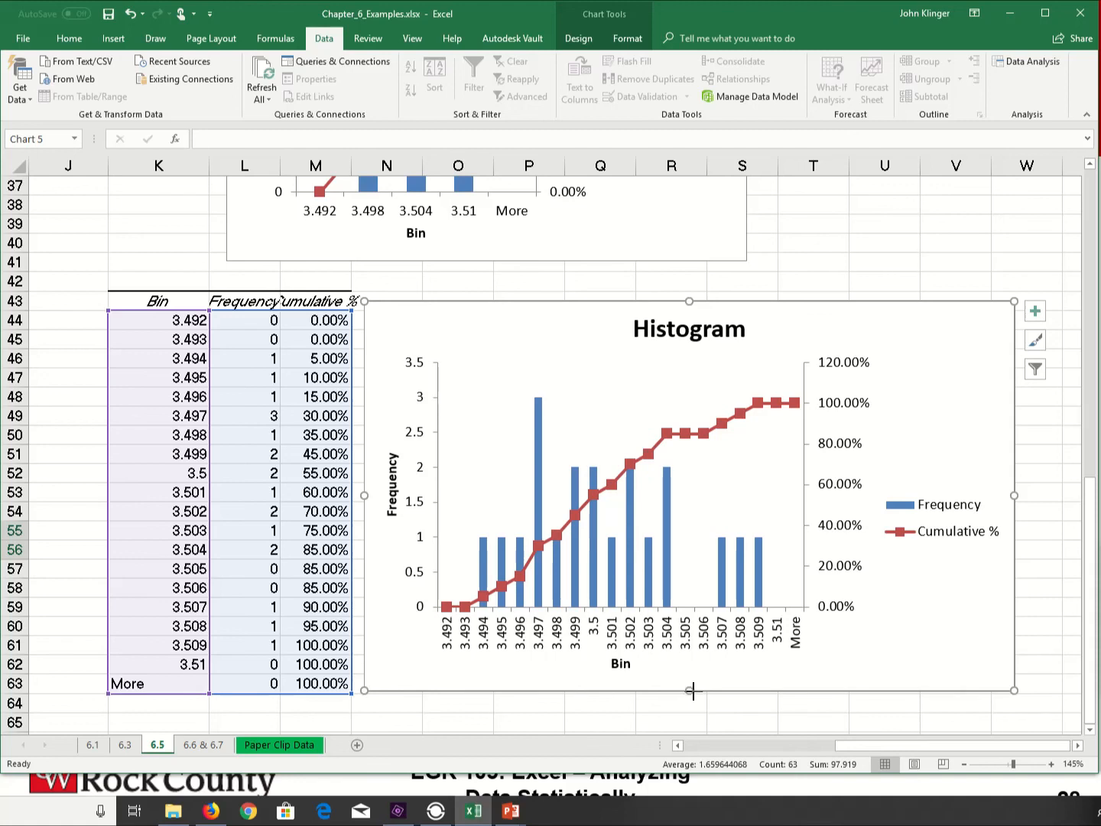
drag(687, 693, 687, 714)
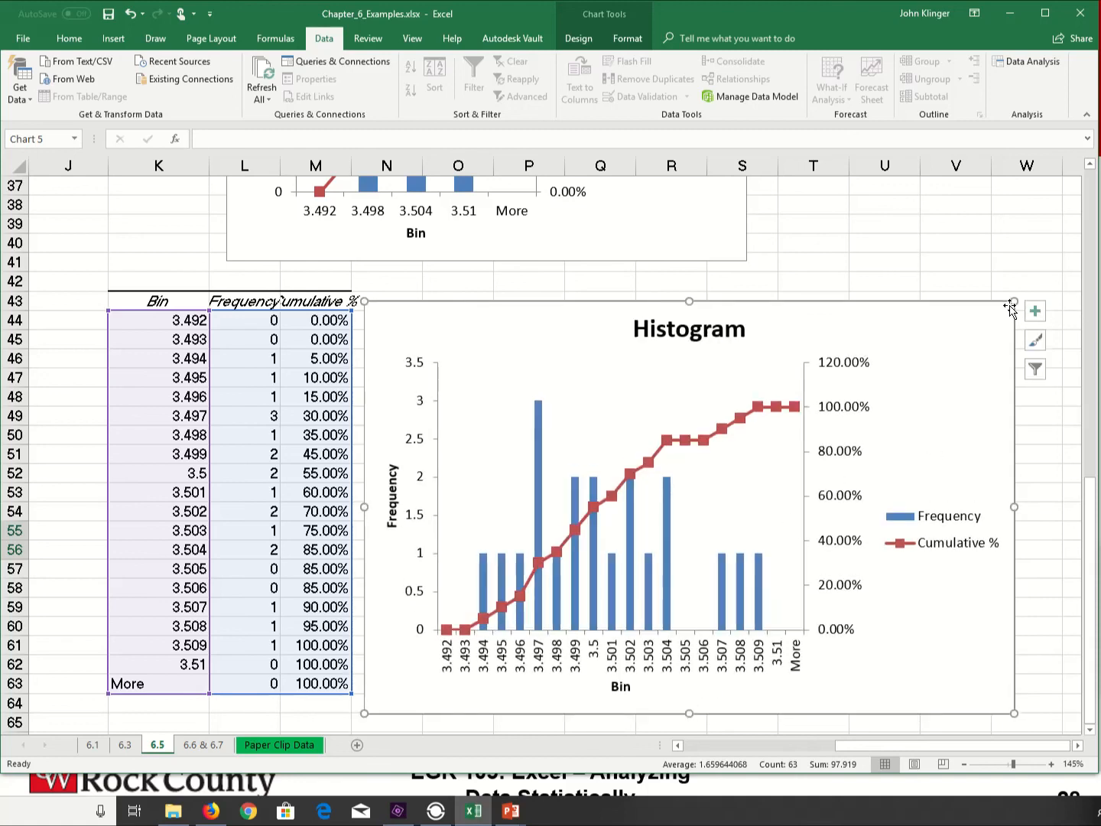
drag(1013, 302, 1050, 250)
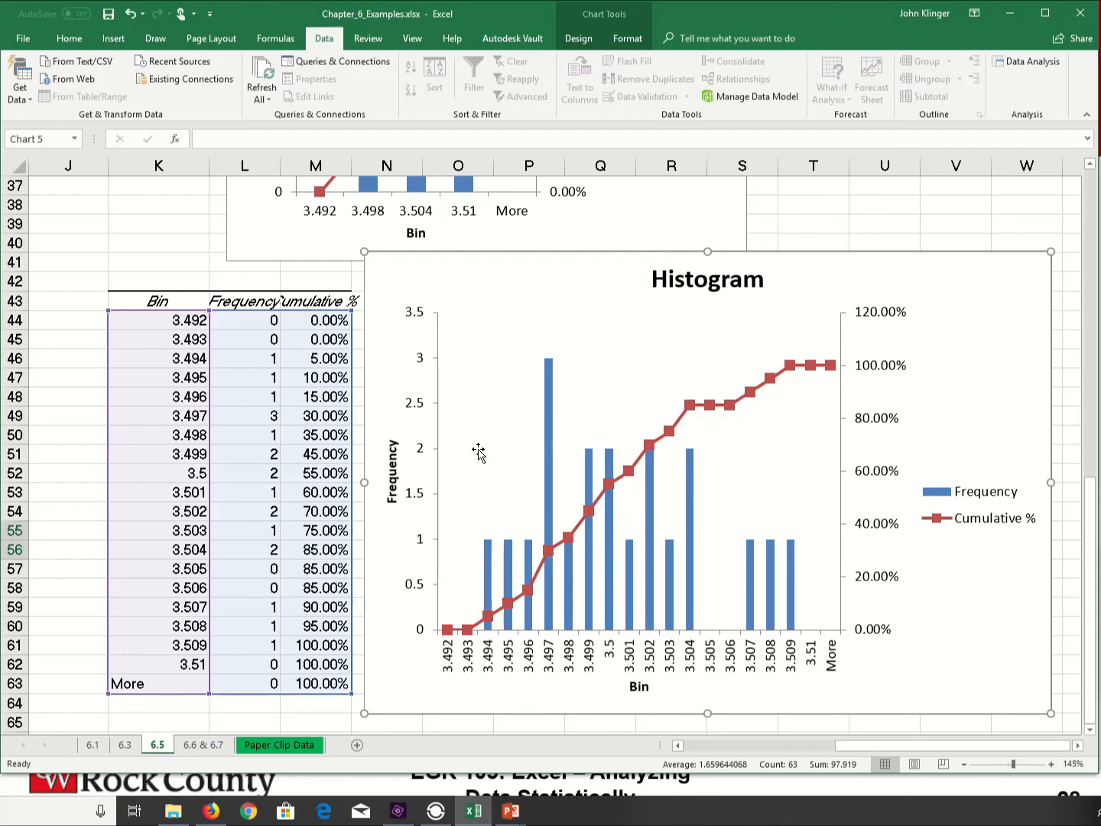
scroll(478, 452, up, 11)
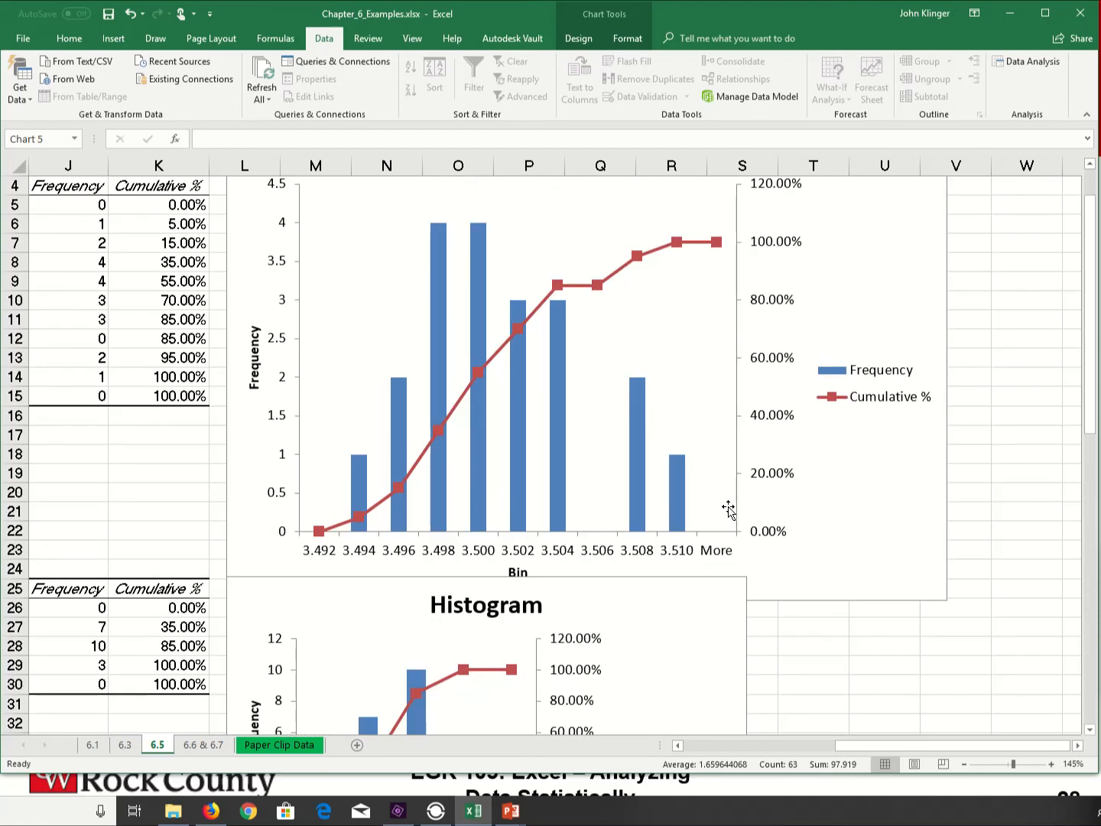
scroll(595, 362, down, 12)
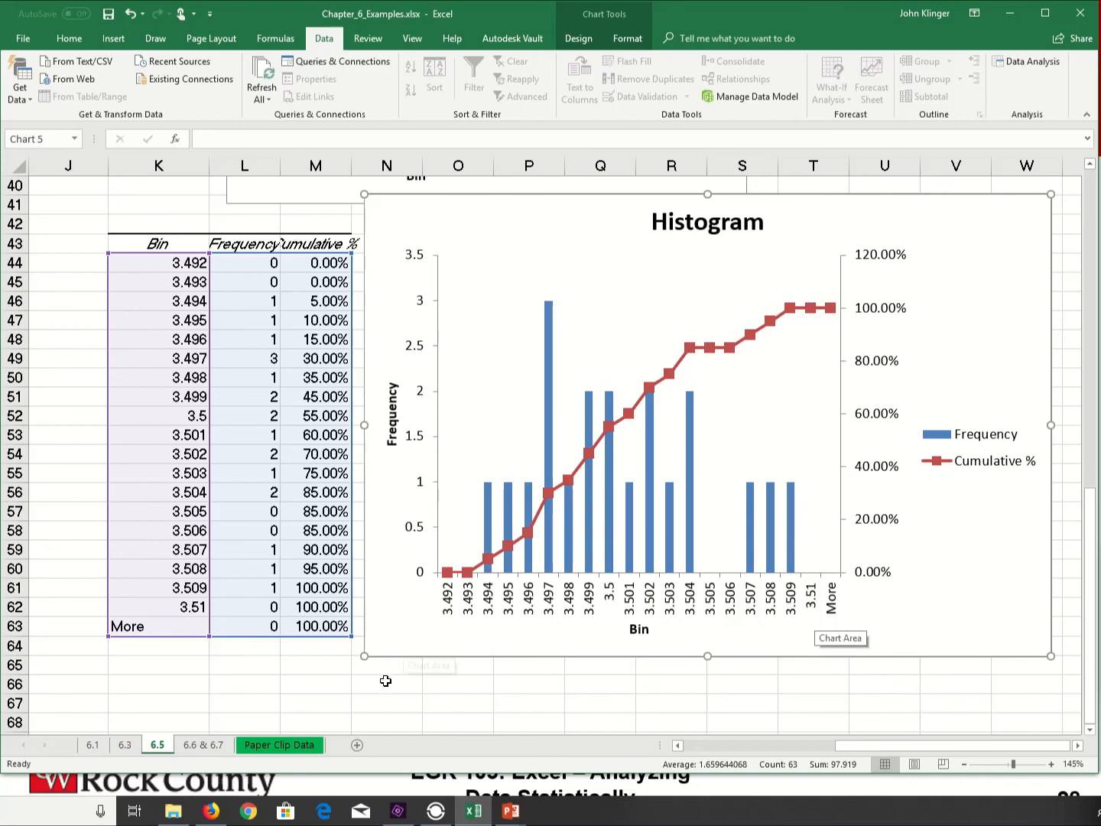
click(304, 685)
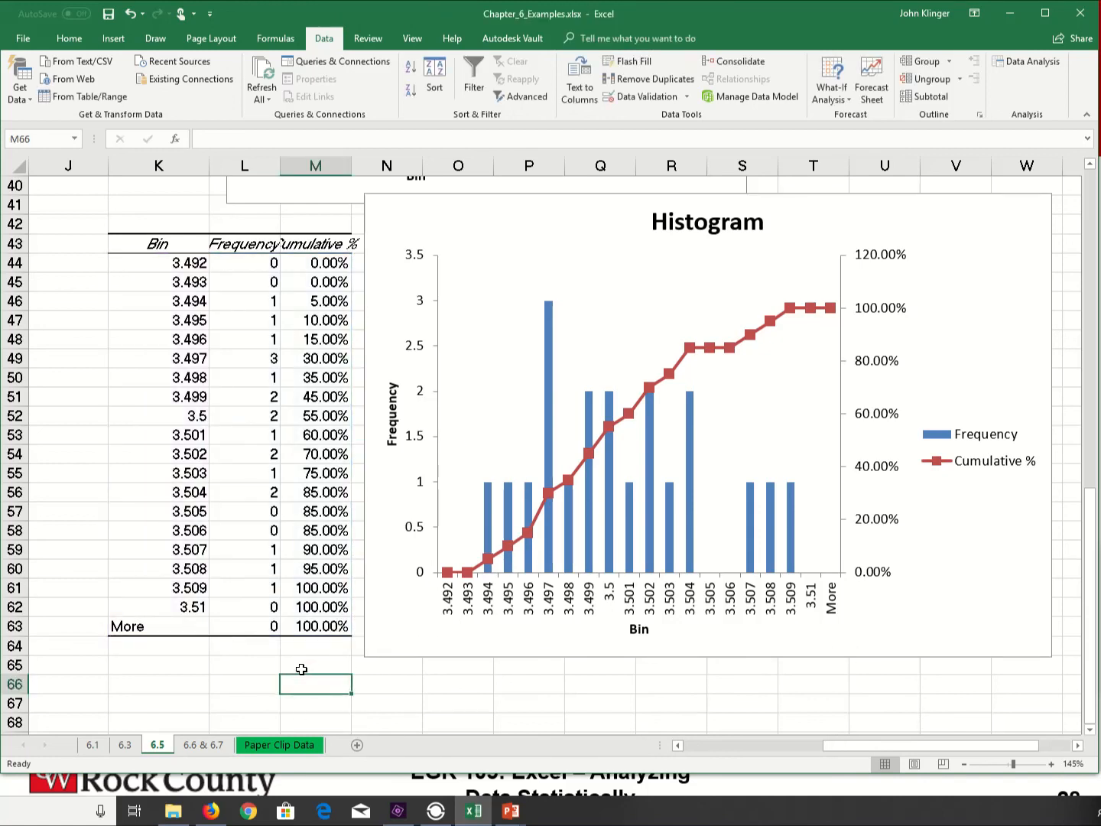